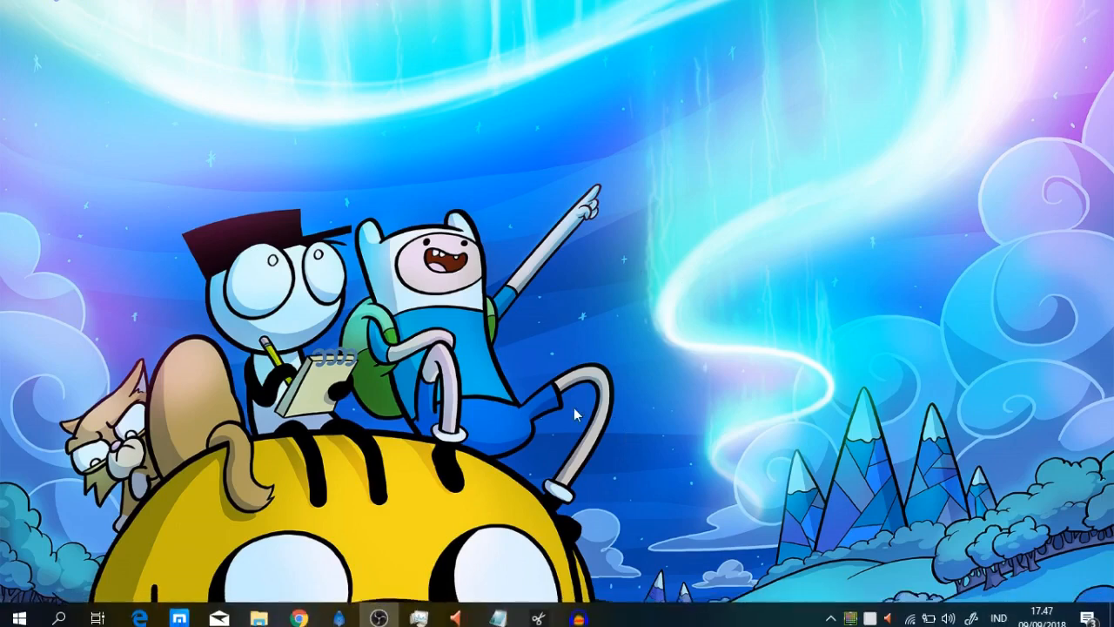
Switch to Synfig Studio and bring up the saku.sifz artwork.
{"action": "left_click", "coordinate": [348, 618]}
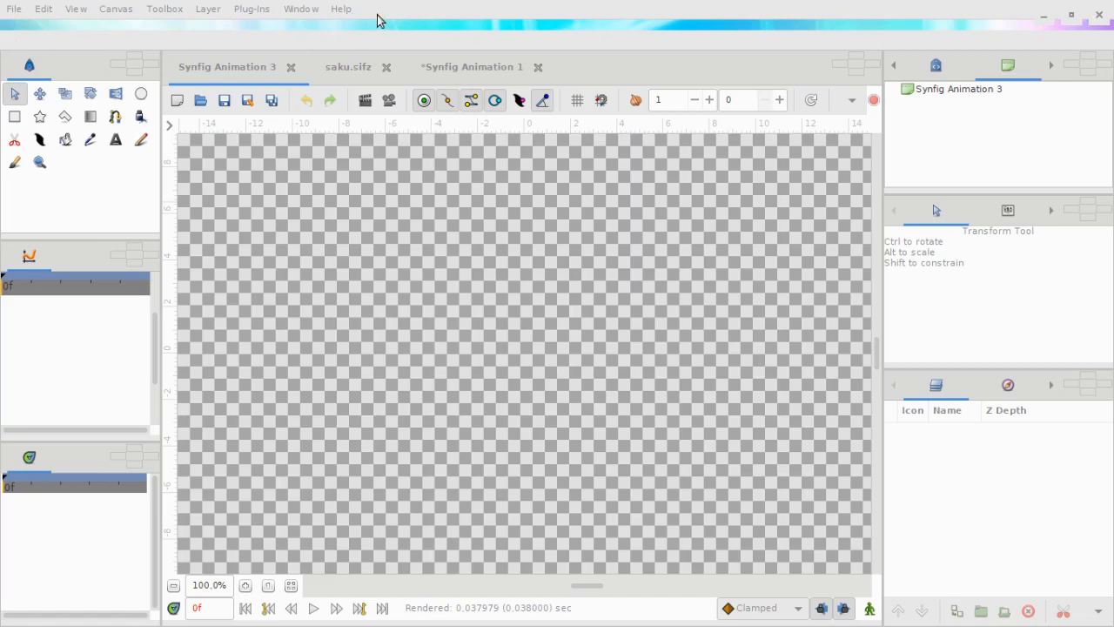
{"action": "left_click", "coordinate": [16, 40]}
{"action": "left_click", "coordinate": [17, 40]}
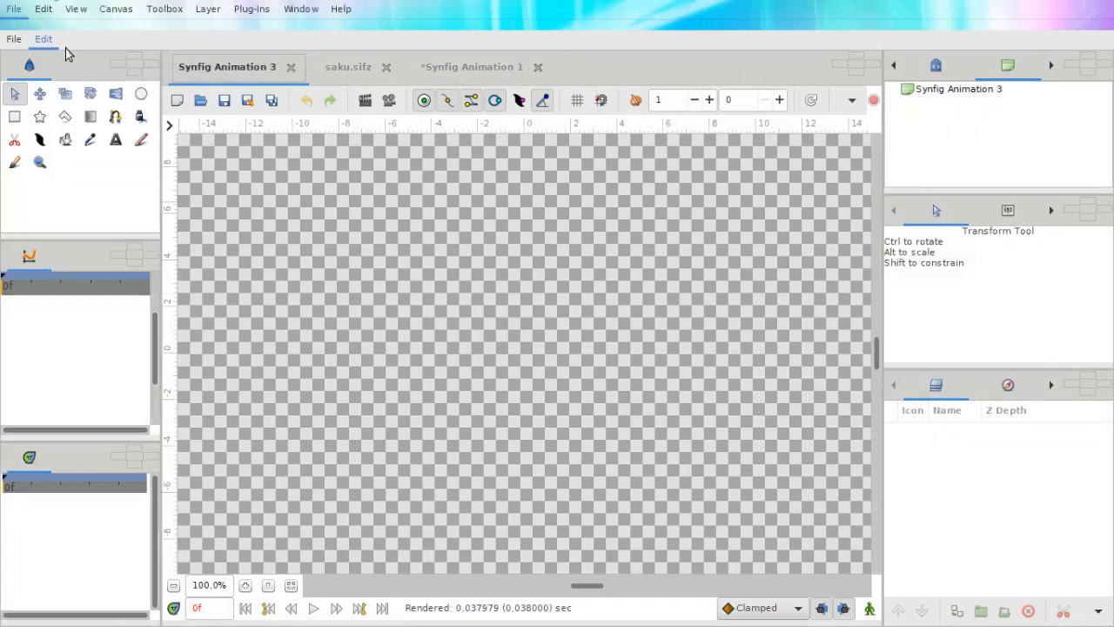
{"action": "left_click", "coordinate": [608, 43]}
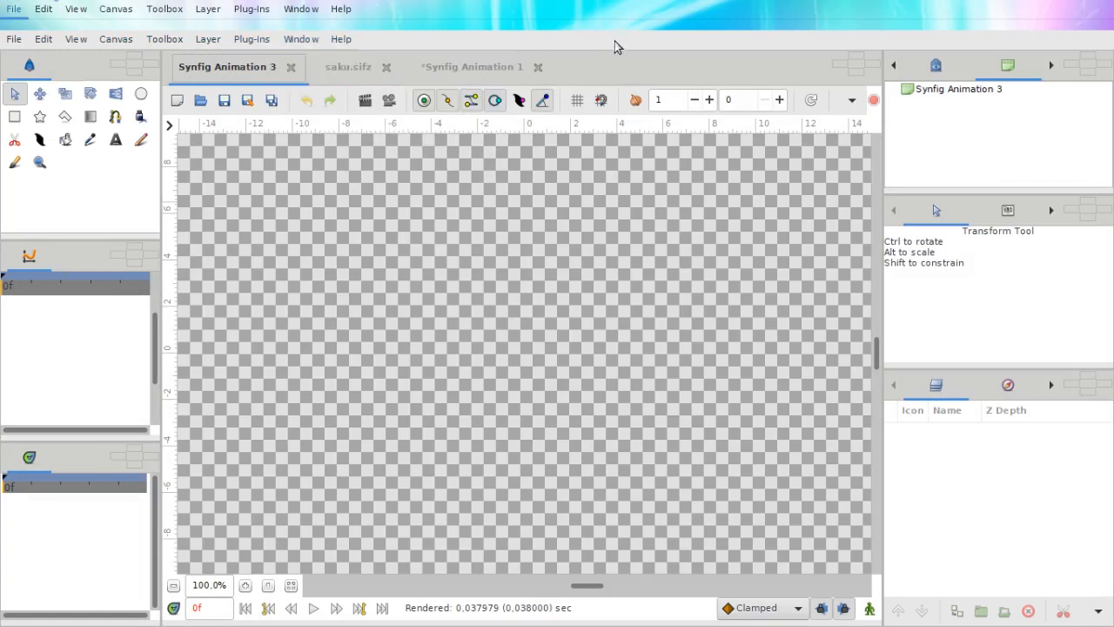
{"action": "left_click", "coordinate": [344, 70]}
{"action": "scroll", "coordinate": [749, 322], "scroll_direction": "down", "scroll_amount": 1}
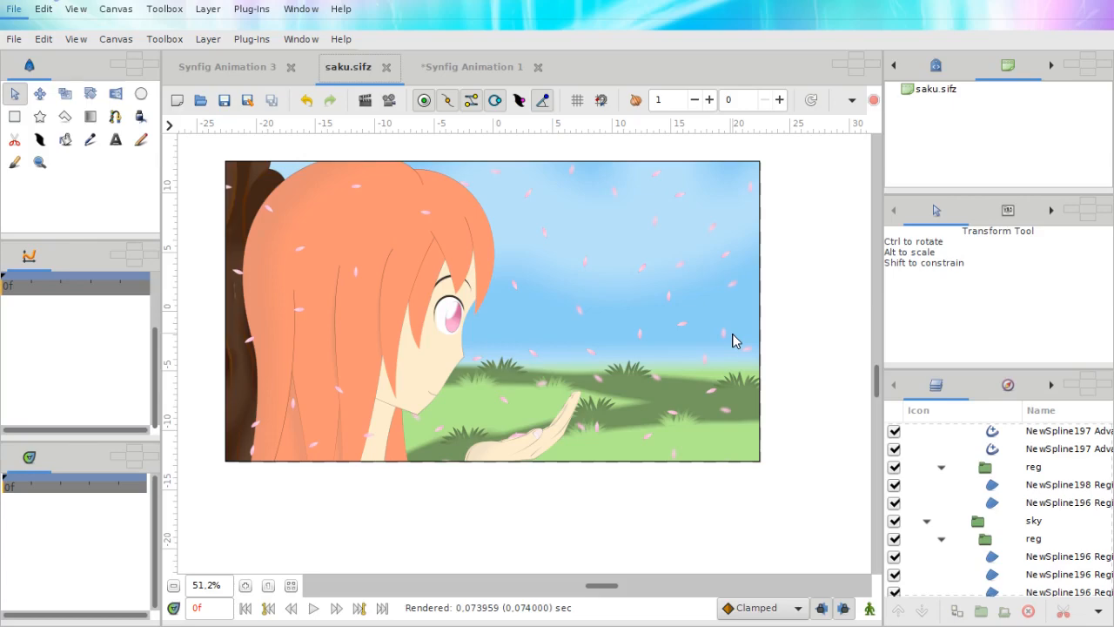
Widen the layer list area enough to show names and Z depths, and shift the canvas view back over the character.
{"action": "left_click_drag", "start_coordinate": [880, 373], "coordinate": [736, 366]}
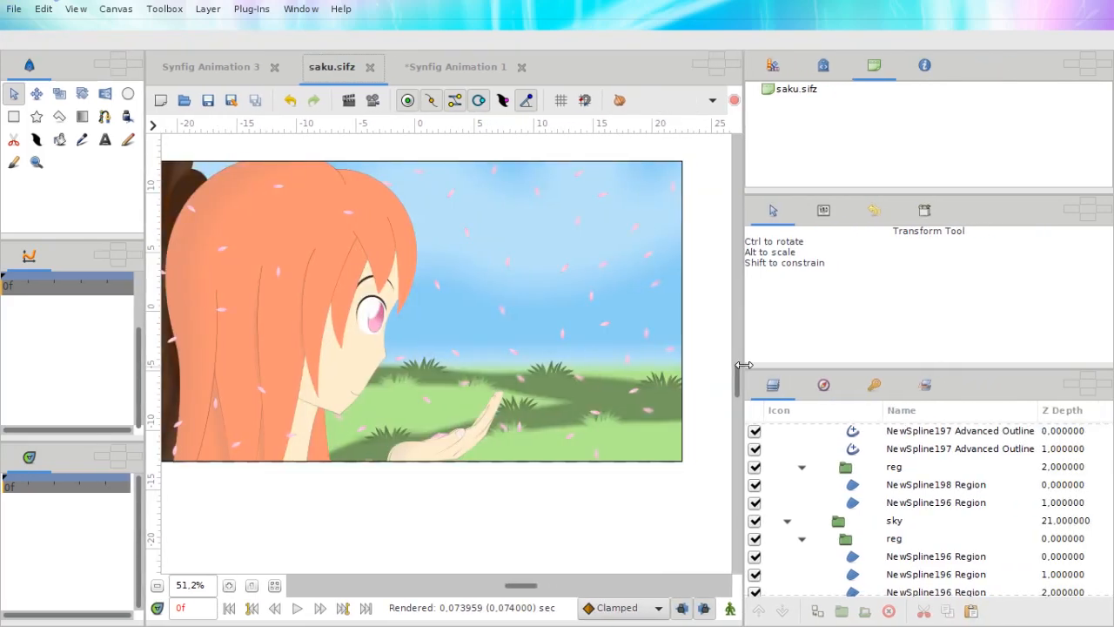
{"action": "left_click_drag", "start_coordinate": [520, 584], "coordinate": [497, 585]}
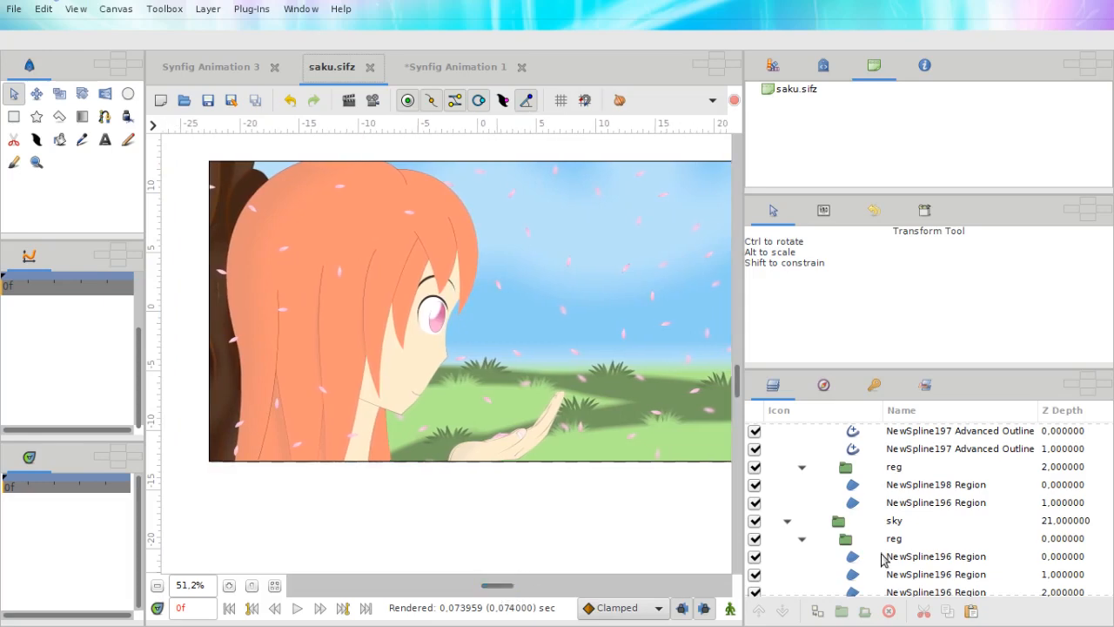
Examine the nested groups, regions and outlines that make up the saku.sifz artwork in its layer list.
{"action": "scroll", "coordinate": [857, 539], "scroll_direction": "up", "scroll_amount": 2}
{"action": "scroll", "coordinate": [857, 540], "scroll_direction": "up", "scroll_amount": 10}
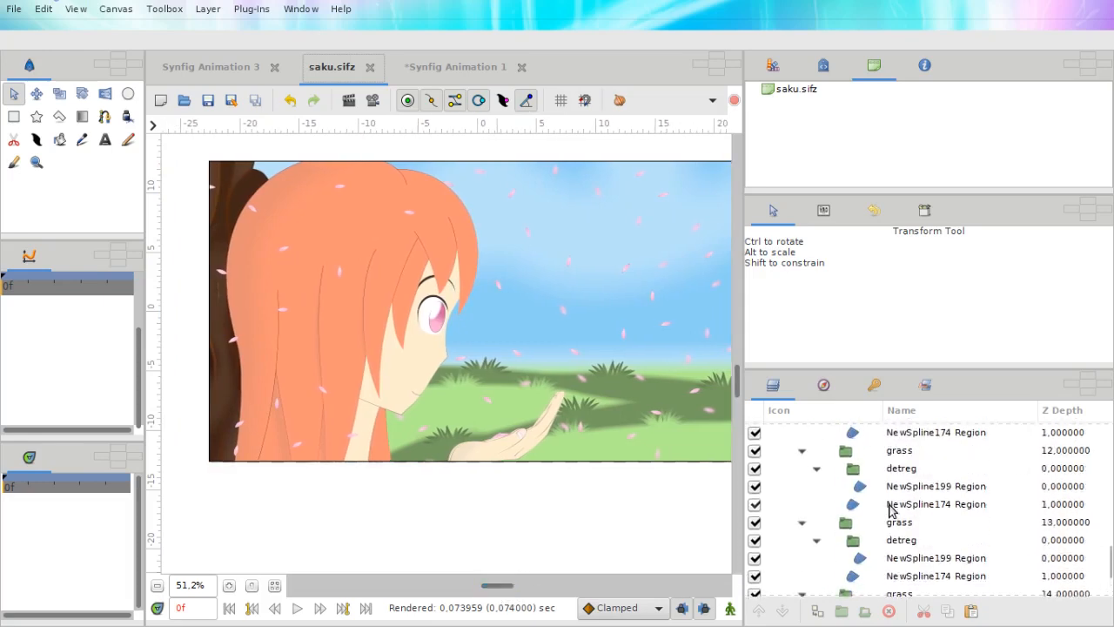
{"action": "scroll", "coordinate": [940, 474], "scroll_direction": "up", "scroll_amount": 10}
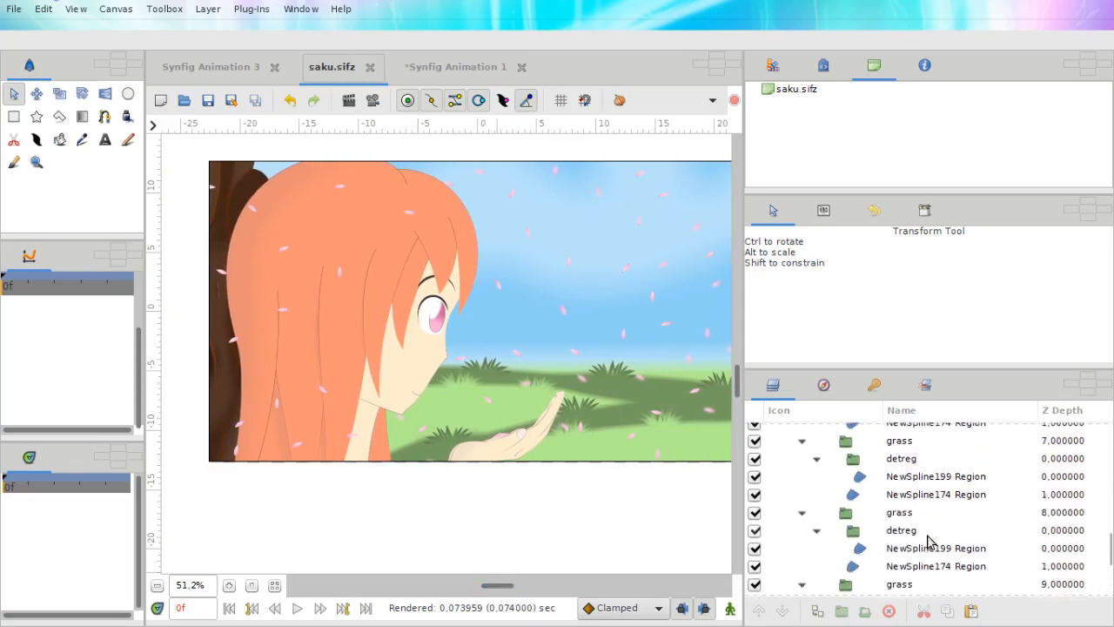
{"action": "scroll", "coordinate": [927, 542], "scroll_direction": "up", "scroll_amount": 10}
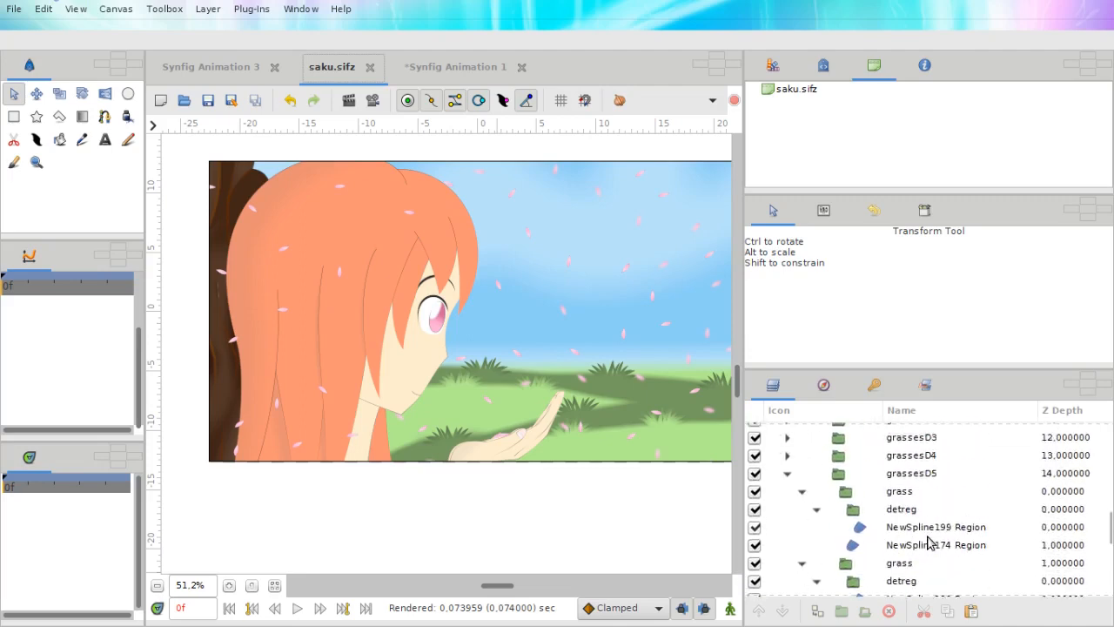
{"action": "scroll", "coordinate": [927, 541], "scroll_direction": "up", "scroll_amount": 10}
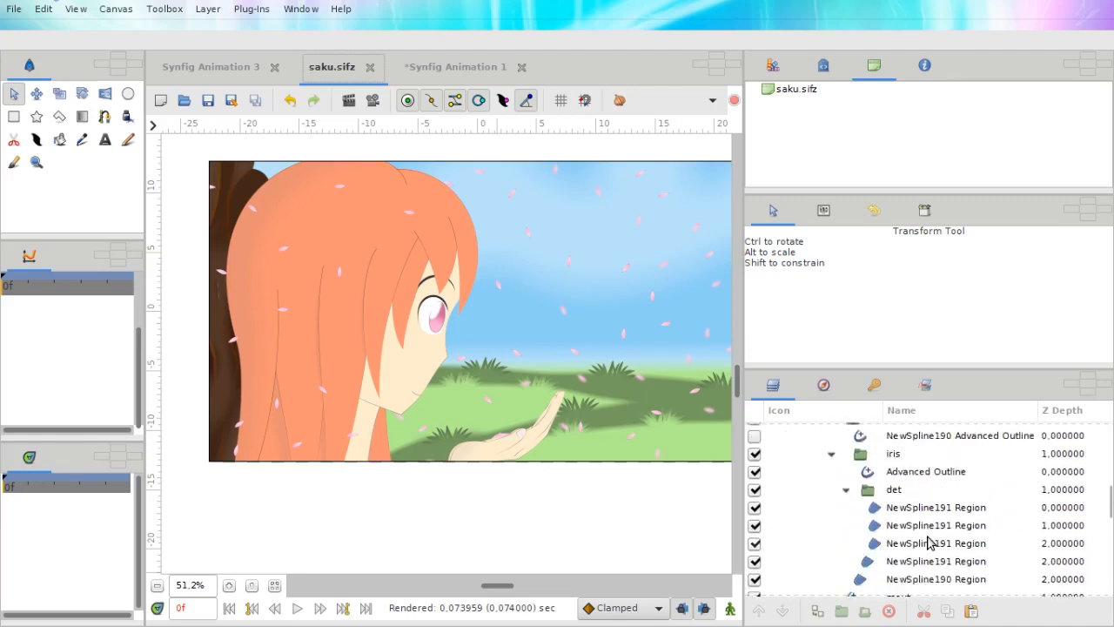
{"action": "scroll", "coordinate": [927, 541], "scroll_direction": "down", "scroll_amount": 10}
{"action": "scroll", "coordinate": [927, 541], "scroll_direction": "up", "scroll_amount": 2}
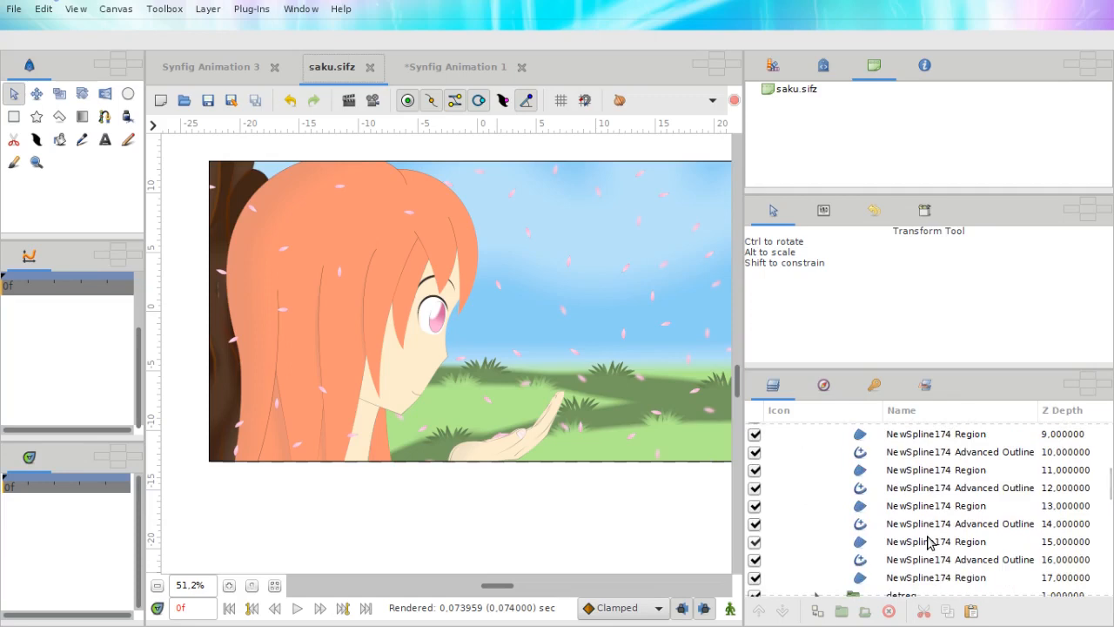
{"action": "scroll", "coordinate": [927, 541], "scroll_direction": "up", "scroll_amount": 10}
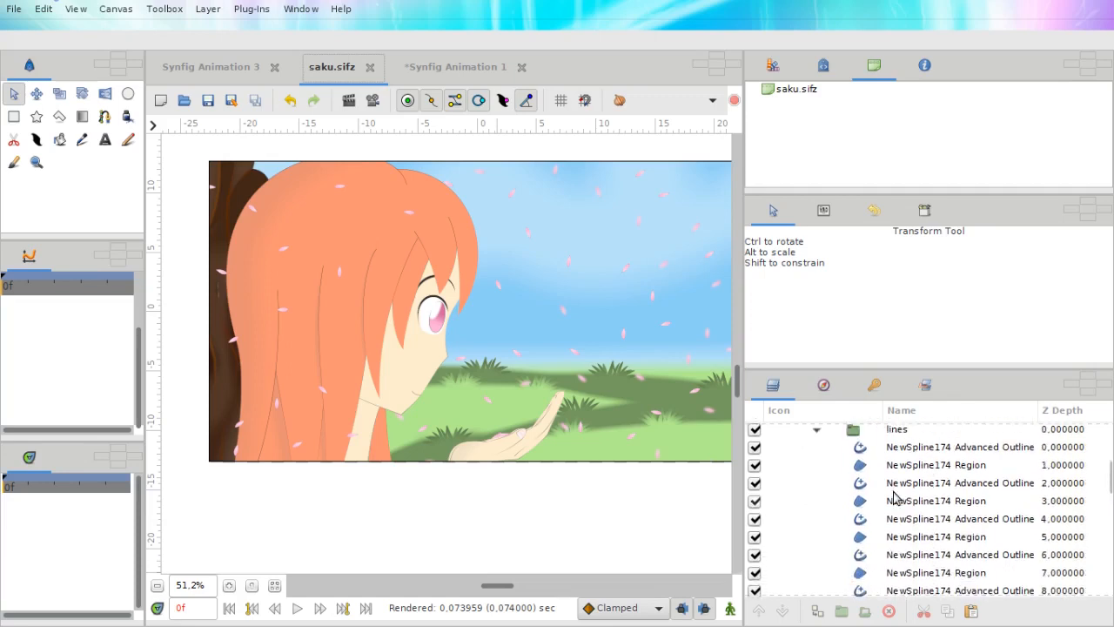
Collapse the ptlsFr group and the other subgroups inside the vect group, keeping vect itself expanded.
{"action": "left_click_drag", "start_coordinate": [1109, 470], "coordinate": [1110, 433]}
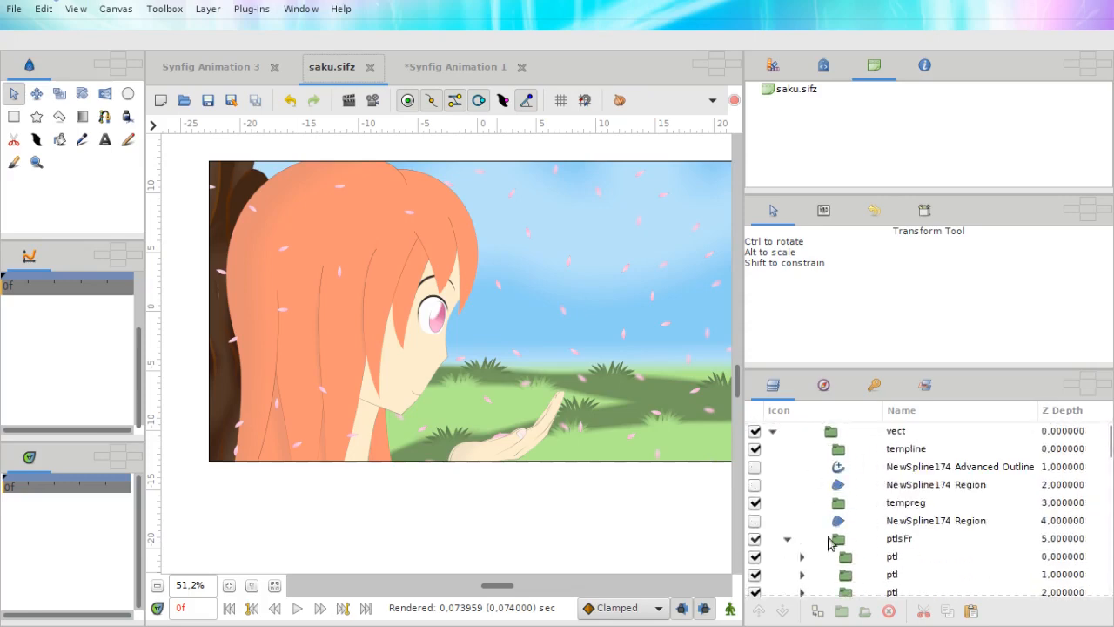
{"action": "left_click", "coordinate": [786, 539]}
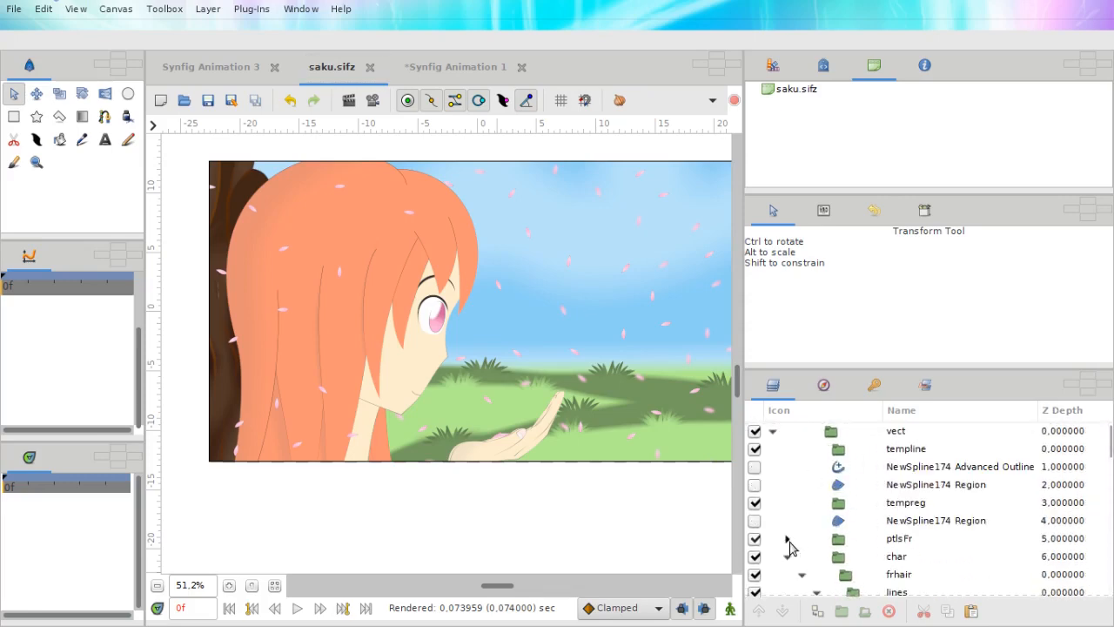
{"action": "left_click", "coordinate": [772, 432]}
{"action": "left_click", "coordinate": [772, 432]}
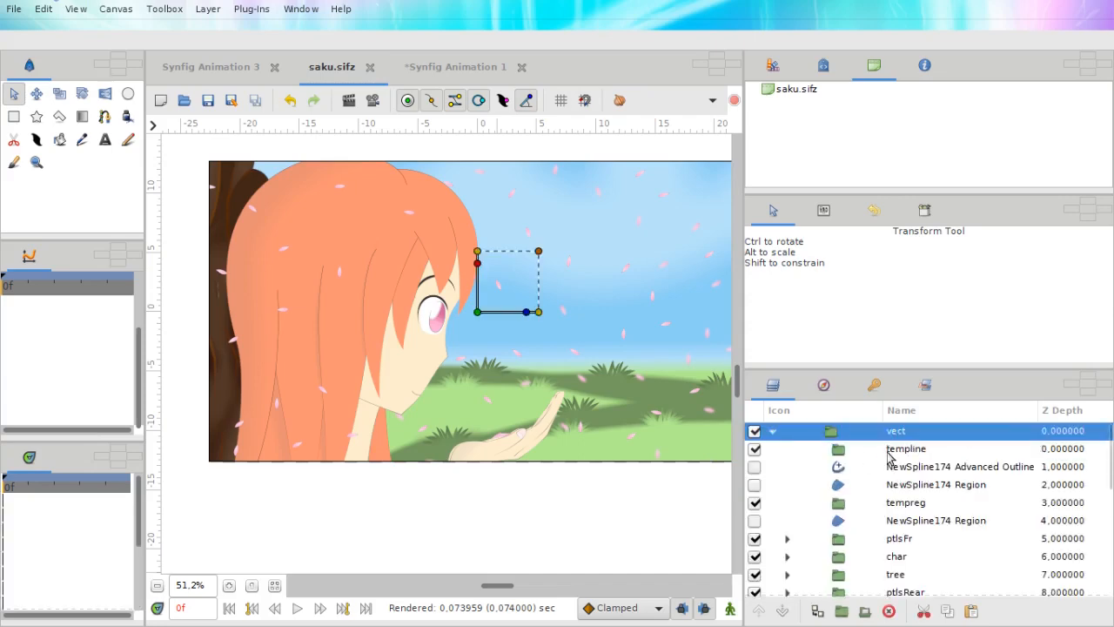
Look over the templine and tempreg groups and the hidden template outline and region layers beneath templine.
{"action": "left_click", "coordinate": [888, 449]}
{"action": "left_click", "coordinate": [851, 468]}
{"action": "left_click", "coordinate": [855, 486]}
{"action": "left_click", "coordinate": [849, 465]}
{"action": "left_click", "coordinate": [853, 453]}
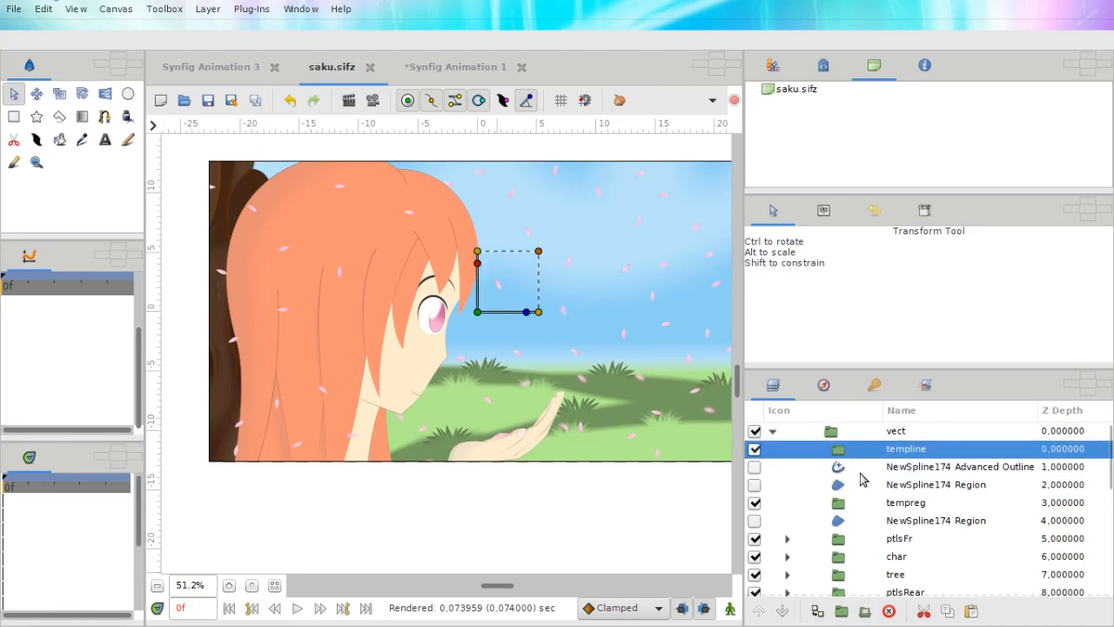
{"action": "left_click", "coordinate": [859, 506]}
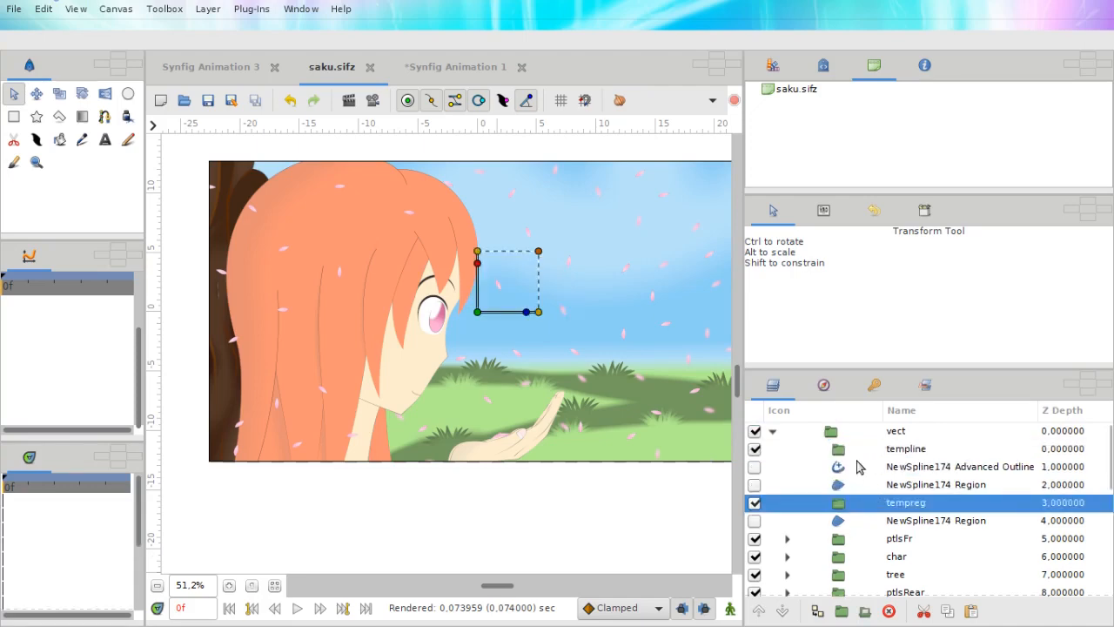
{"action": "left_click", "coordinate": [858, 468]}
{"action": "left_click", "coordinate": [859, 453]}
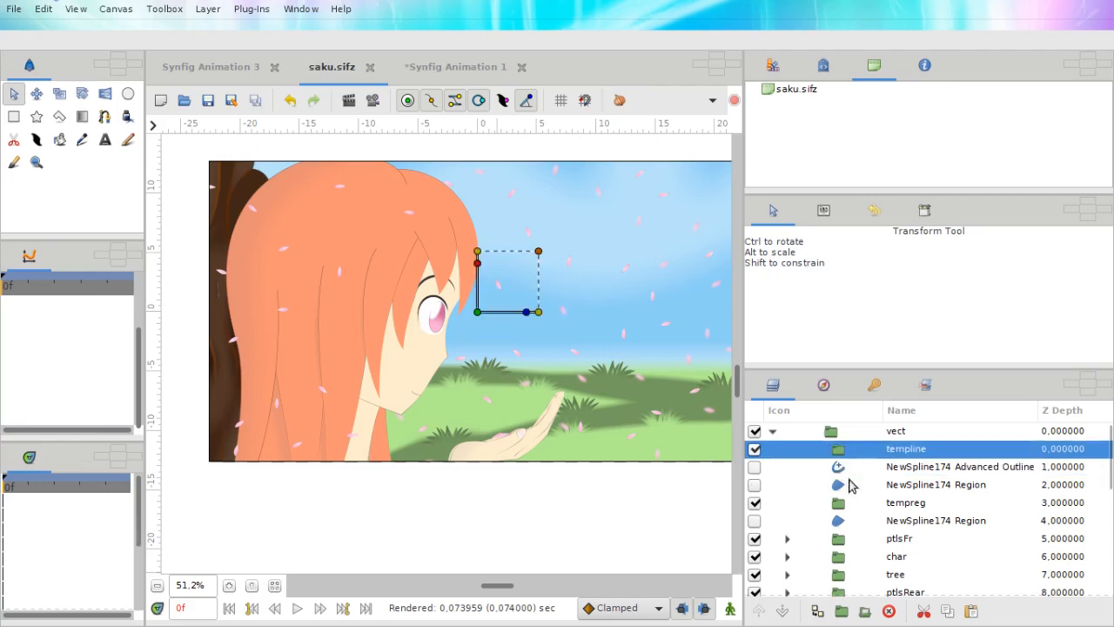
Inspect the hidden NewSpline174 Advanced Outline and the Region layer below it, including their parameters.
{"action": "left_click", "coordinate": [838, 467]}
{"action": "left_click", "coordinate": [829, 485]}
{"action": "left_click", "coordinate": [851, 470]}
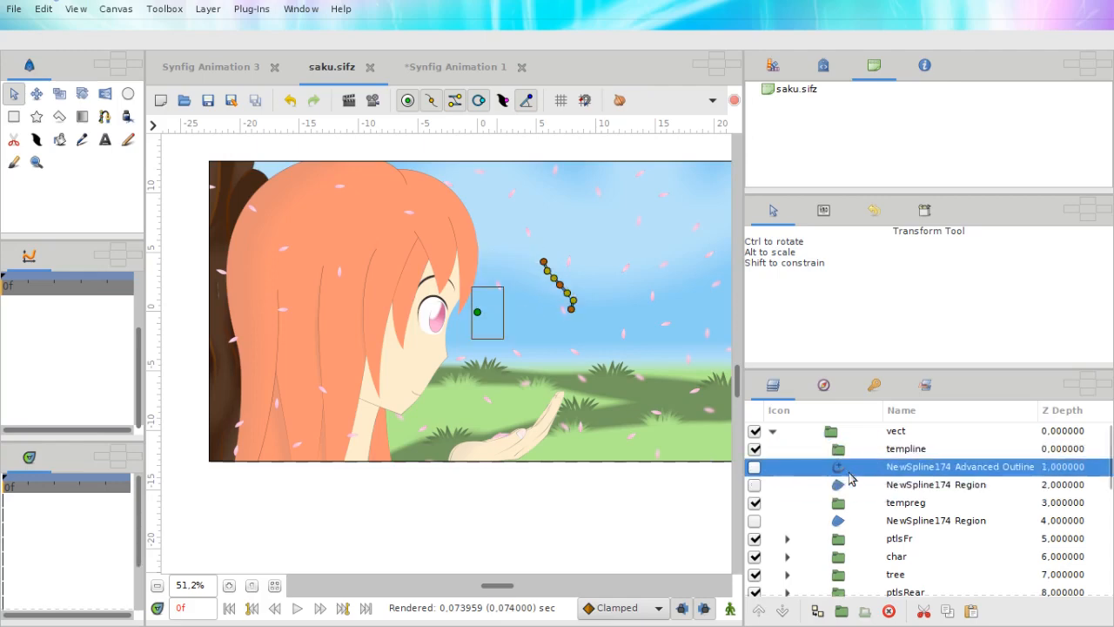
{"action": "left_click", "coordinate": [866, 483]}
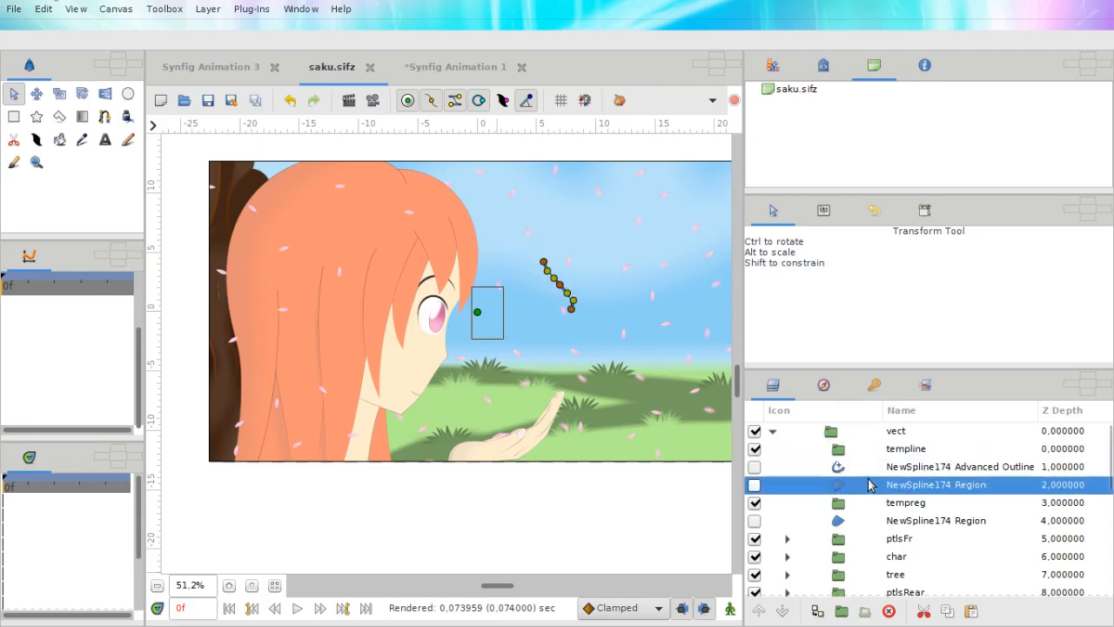
{"action": "left_click", "coordinate": [823, 209]}
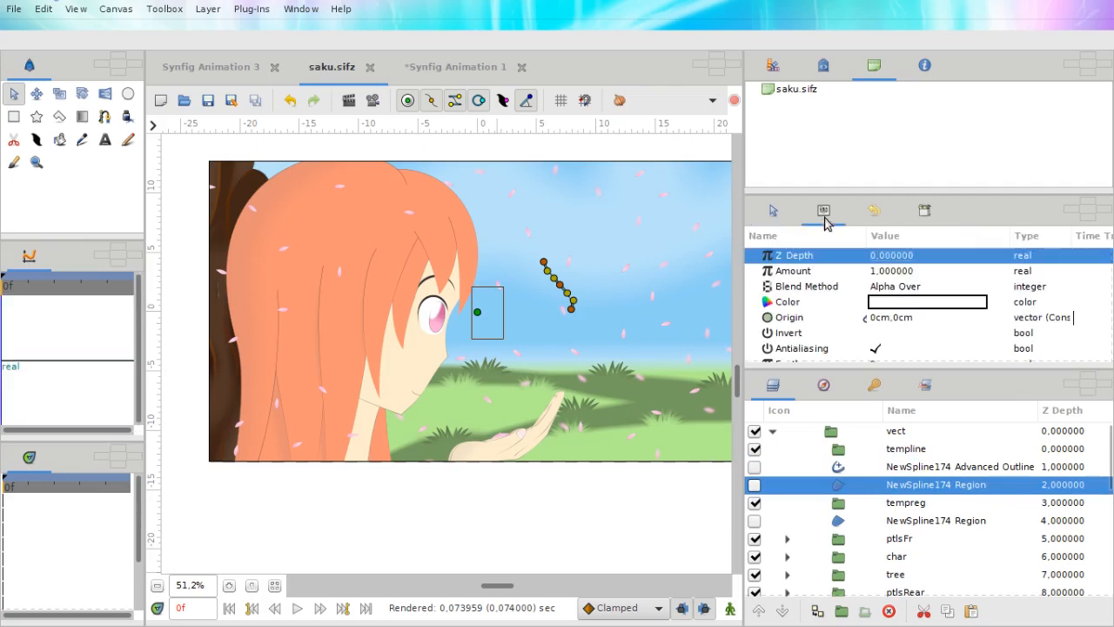
{"action": "left_click", "coordinate": [888, 466]}
{"action": "left_click", "coordinate": [918, 484]}
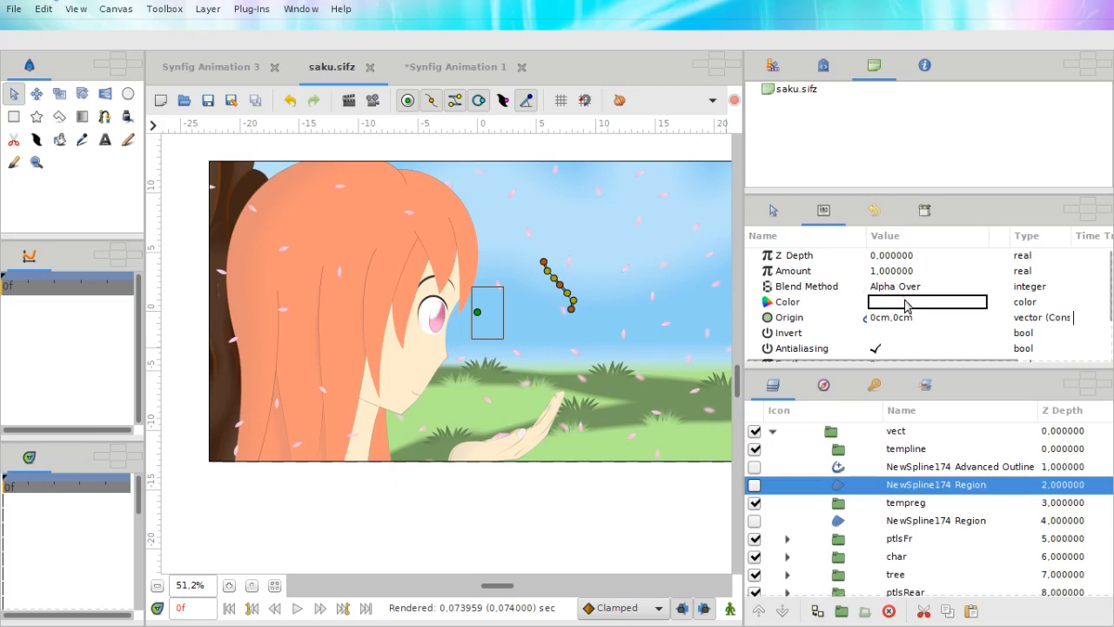
Activate the Spline tool, enable Advanced Outline alongside Region as layer types, and check the blend method options.
{"action": "left_click", "coordinate": [105, 116]}
{"action": "scroll", "coordinate": [825, 296], "scroll_direction": "down", "scroll_amount": 2}
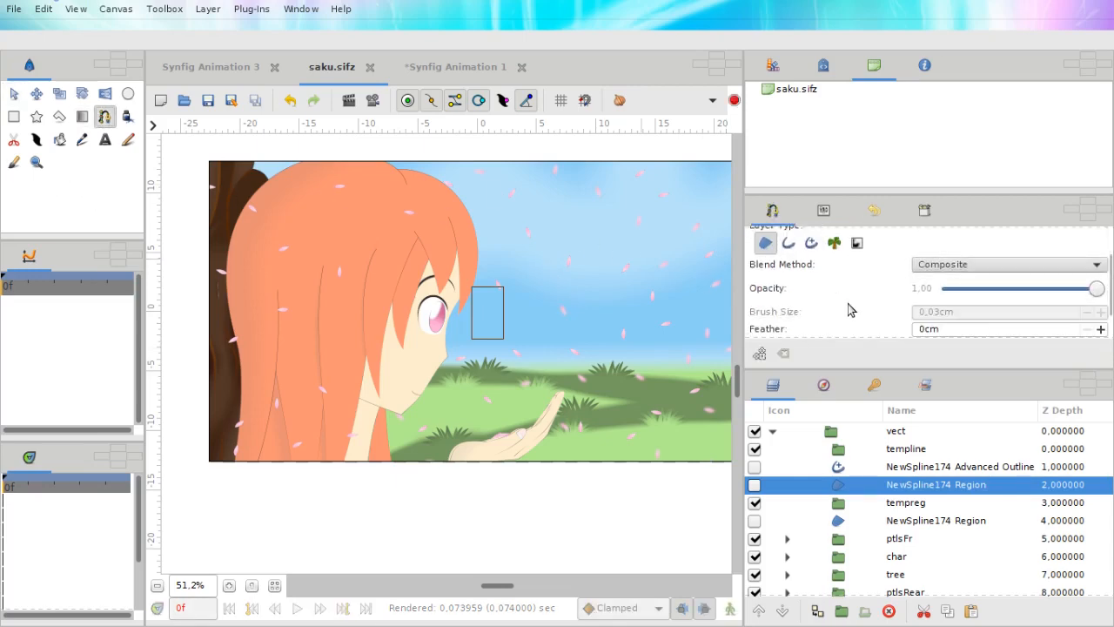
{"action": "scroll", "coordinate": [822, 261], "scroll_direction": "down", "scroll_amount": 1}
{"action": "scroll", "coordinate": [827, 270], "scroll_direction": "up", "scroll_amount": 1}
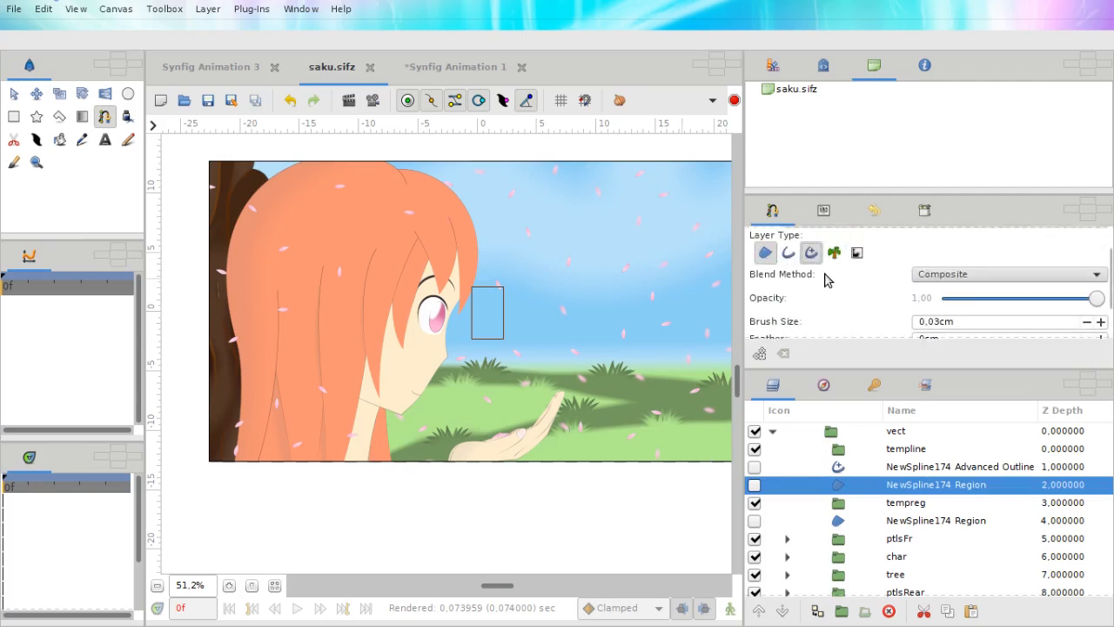
{"action": "left_click", "coordinate": [766, 253]}
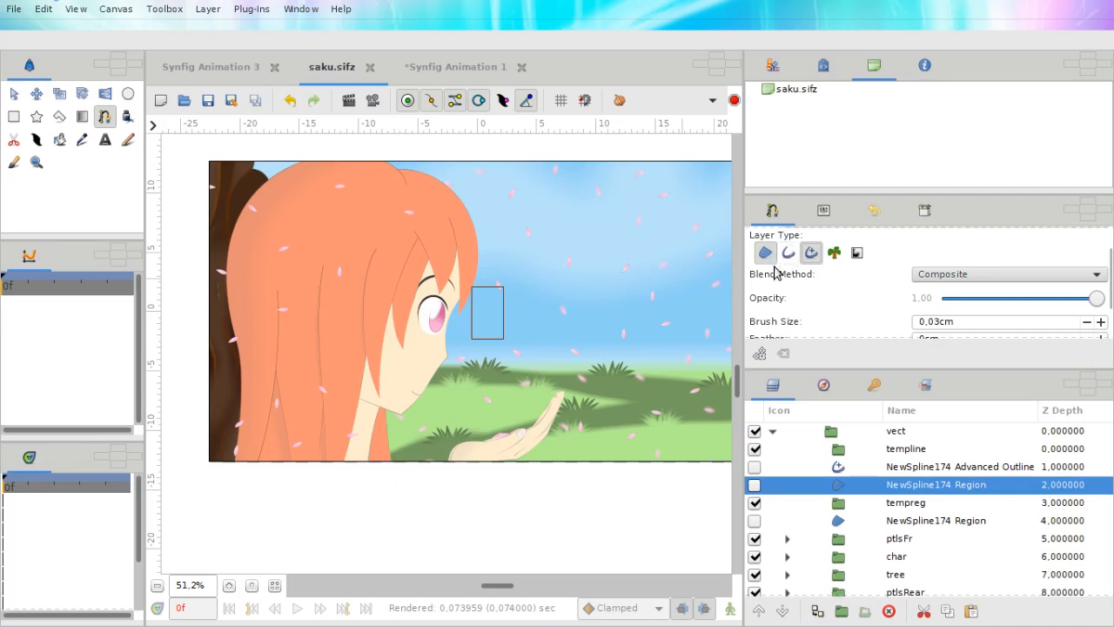
{"action": "left_click", "coordinate": [932, 277]}
{"action": "left_click", "coordinate": [916, 278]}
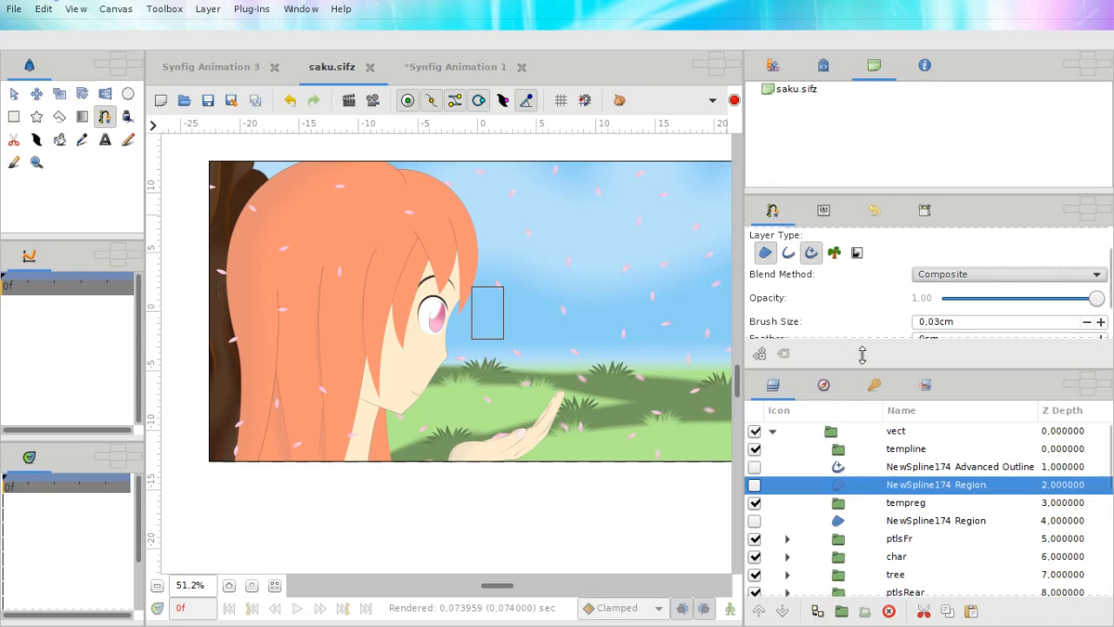
Compare the NewSpline174 Advanced Outline with the NewSpline174 Region directly below it in the vect group.
{"action": "left_click", "coordinate": [862, 468]}
{"action": "left_click", "coordinate": [840, 488]}
{"action": "left_click", "coordinate": [836, 470]}
{"action": "left_click", "coordinate": [830, 493]}
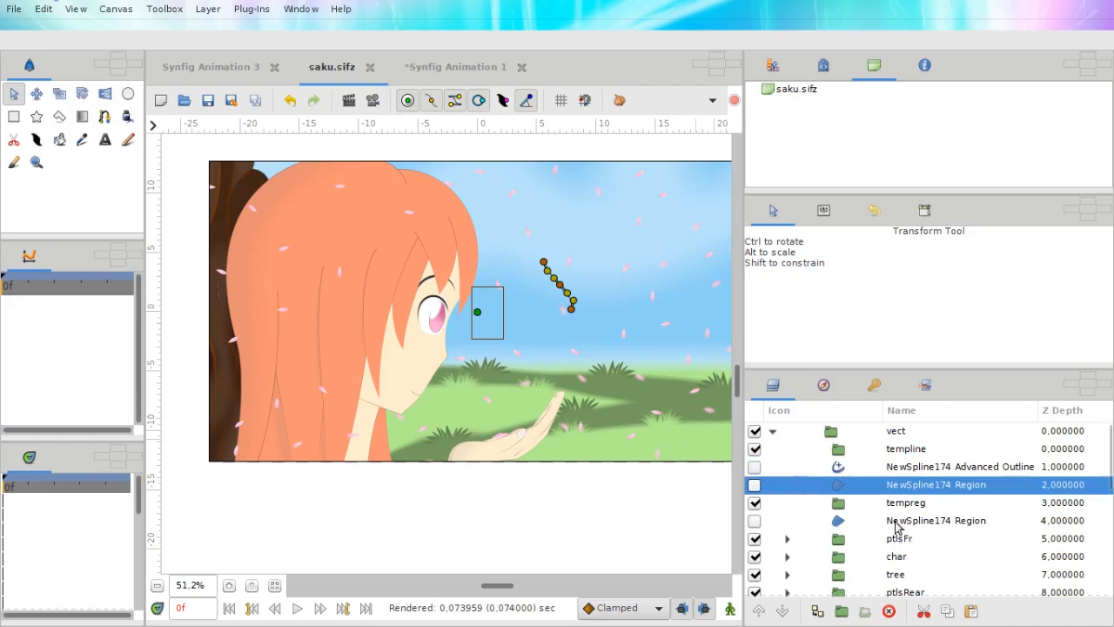
Expand the char group among the scene groups inside vect.
{"action": "scroll", "coordinate": [901, 527], "scroll_direction": "down", "scroll_amount": 2}
{"action": "scroll", "coordinate": [896, 509], "scroll_direction": "down", "scroll_amount": 3}
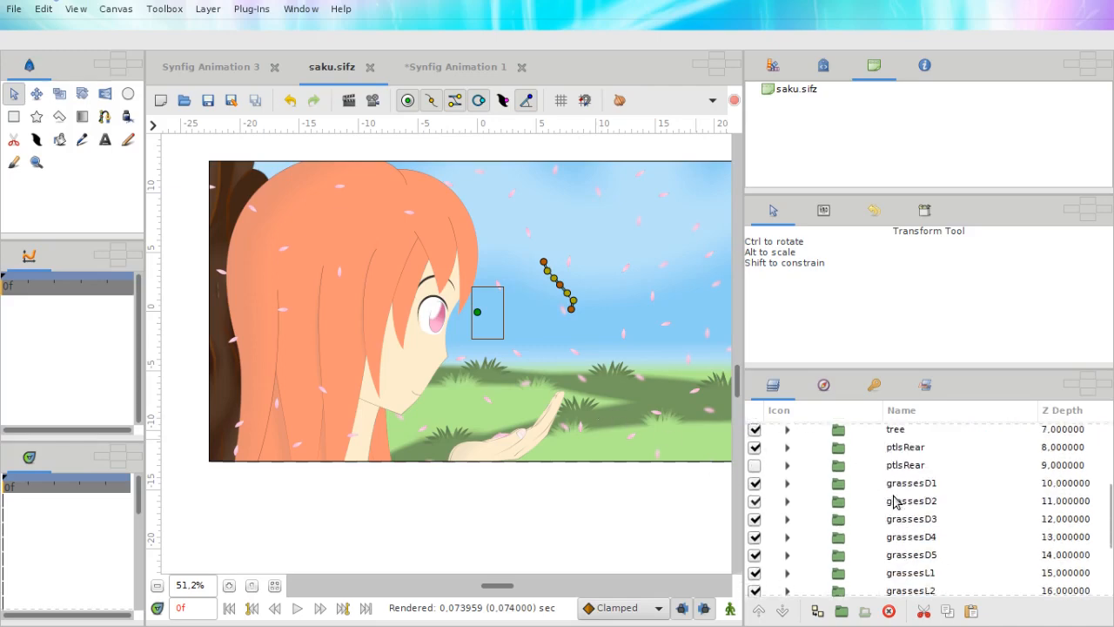
{"action": "scroll", "coordinate": [890, 475], "scroll_direction": "up", "scroll_amount": 2}
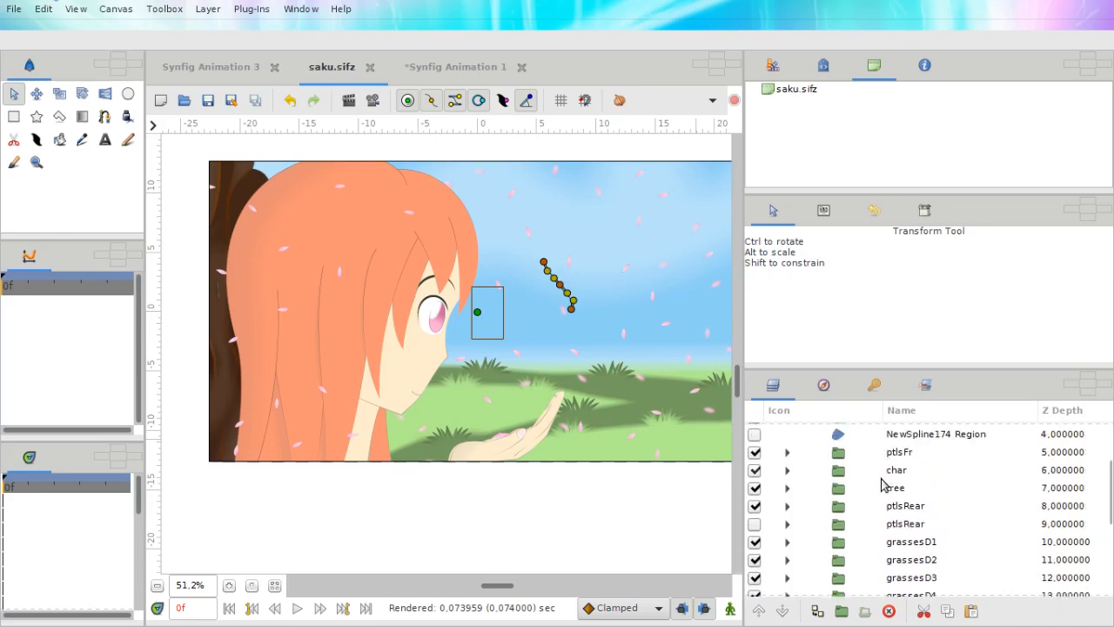
{"action": "left_click", "coordinate": [786, 470]}
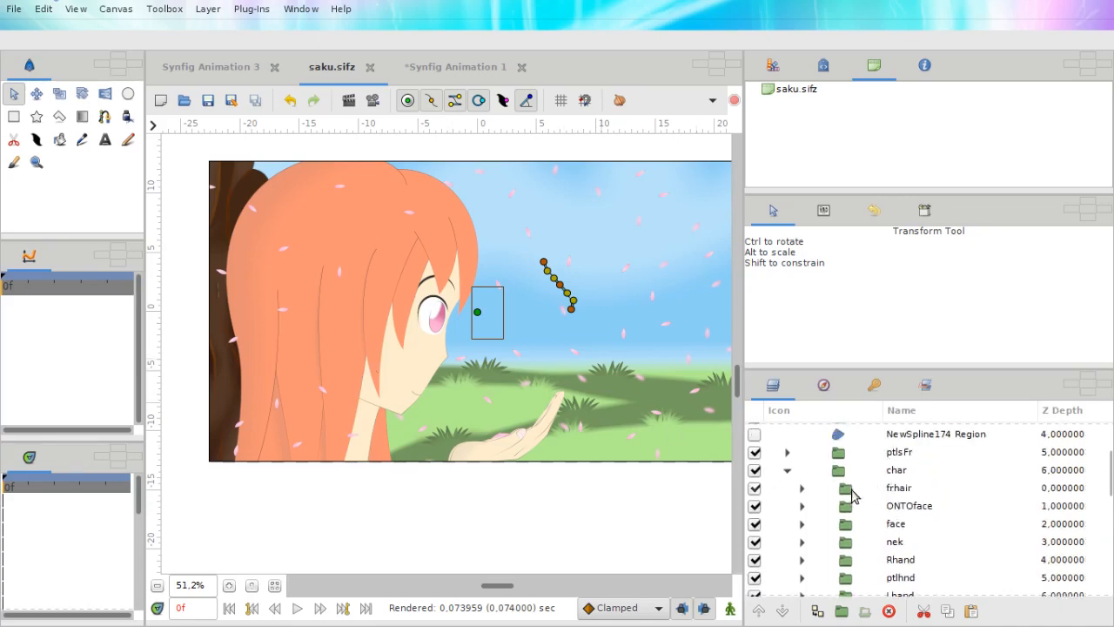
Inspect the character's part groups one by one, including frhair, ONTOface, Rhand, ptlhnd and Lhand.
{"action": "scroll", "coordinate": [855, 496], "scroll_direction": "down", "scroll_amount": 2}
{"action": "left_click", "coordinate": [898, 448]}
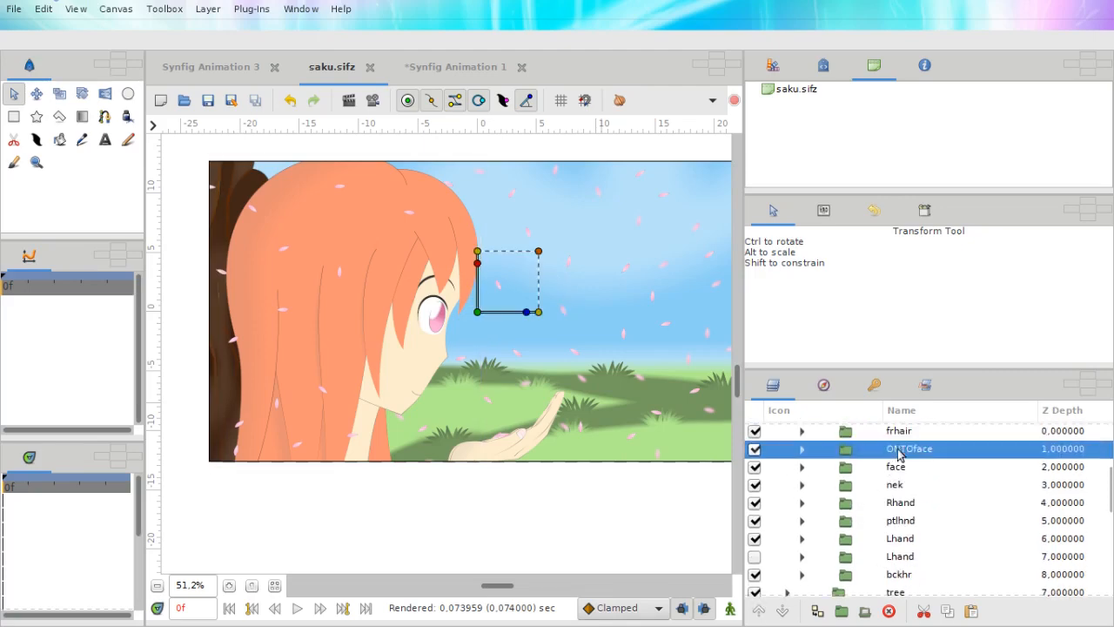
{"action": "scroll", "coordinate": [901, 453], "scroll_direction": "up", "scroll_amount": 1}
{"action": "left_click", "coordinate": [898, 459]}
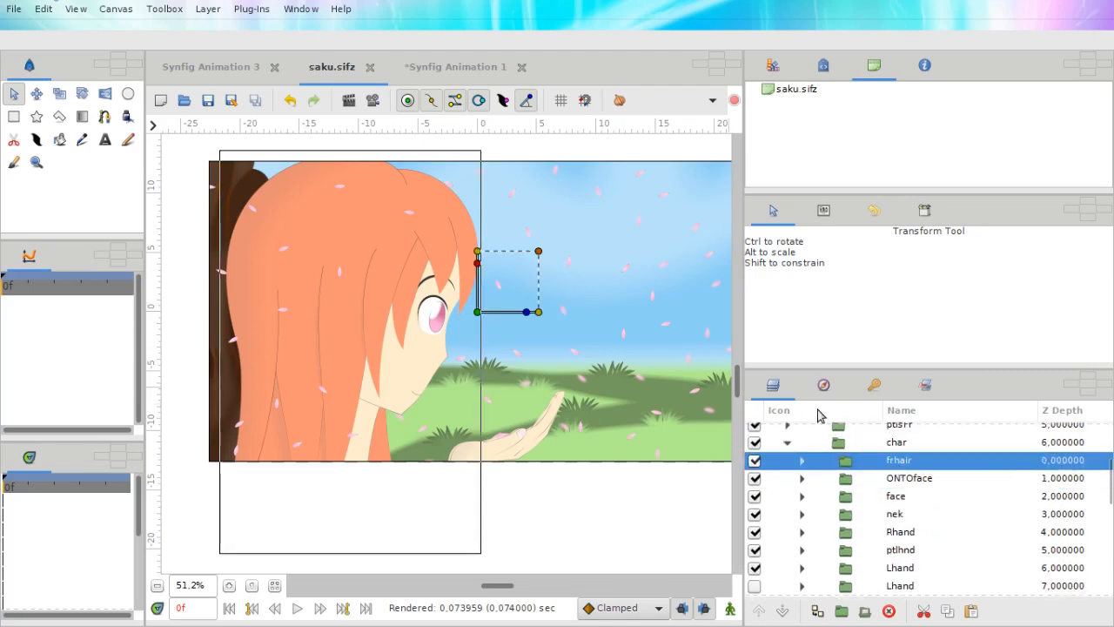
{"action": "left_click", "coordinate": [910, 484]}
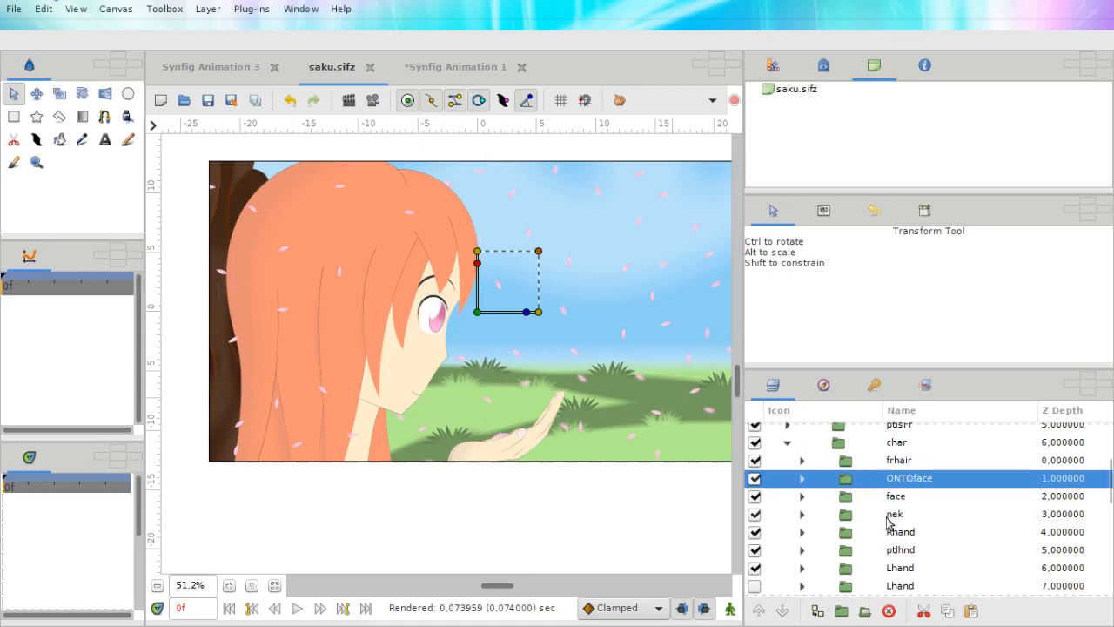
{"action": "left_click", "coordinate": [893, 518]}
{"action": "left_click", "coordinate": [904, 532]}
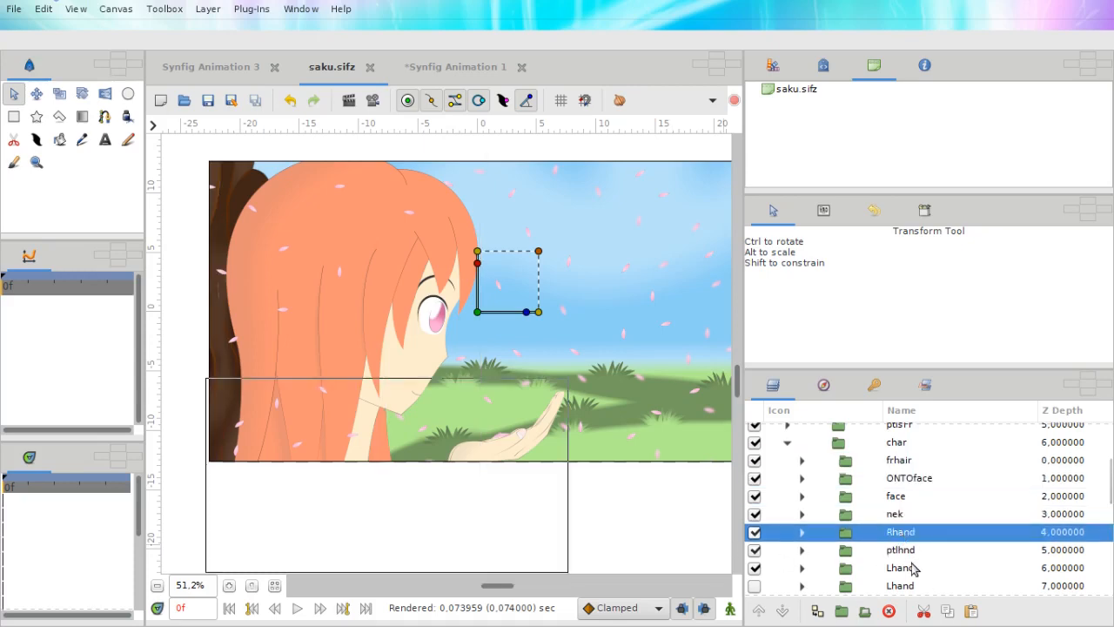
{"action": "left_click", "coordinate": [898, 551]}
{"action": "left_click", "coordinate": [900, 570]}
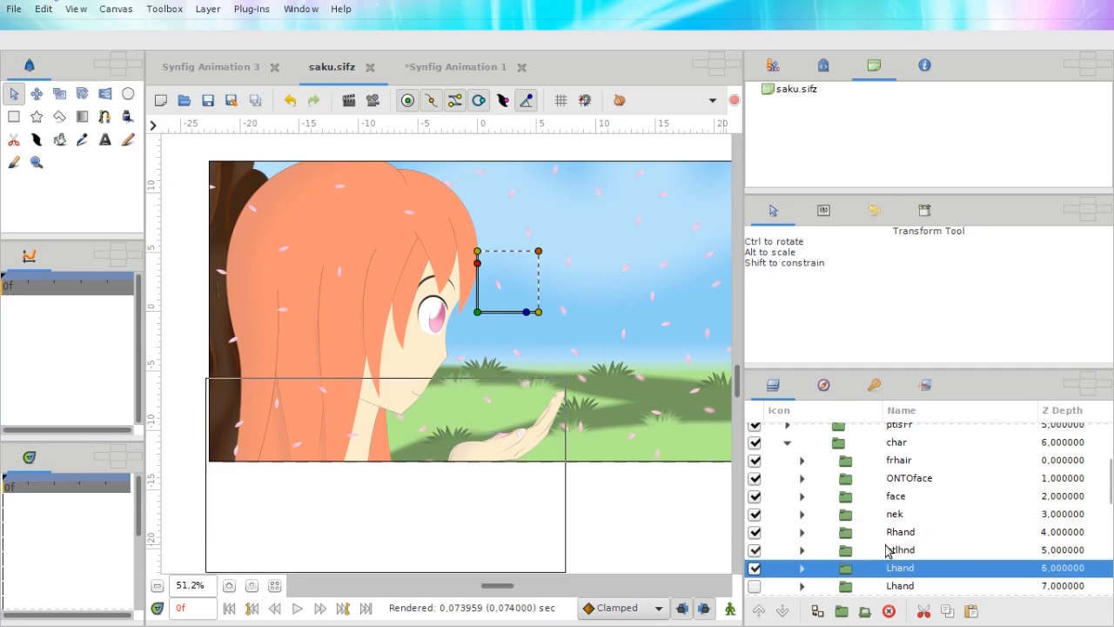
Check the ptlhnd group, and expand the frhair group inside char to view its subgroups.
{"action": "left_click", "coordinate": [892, 551]}
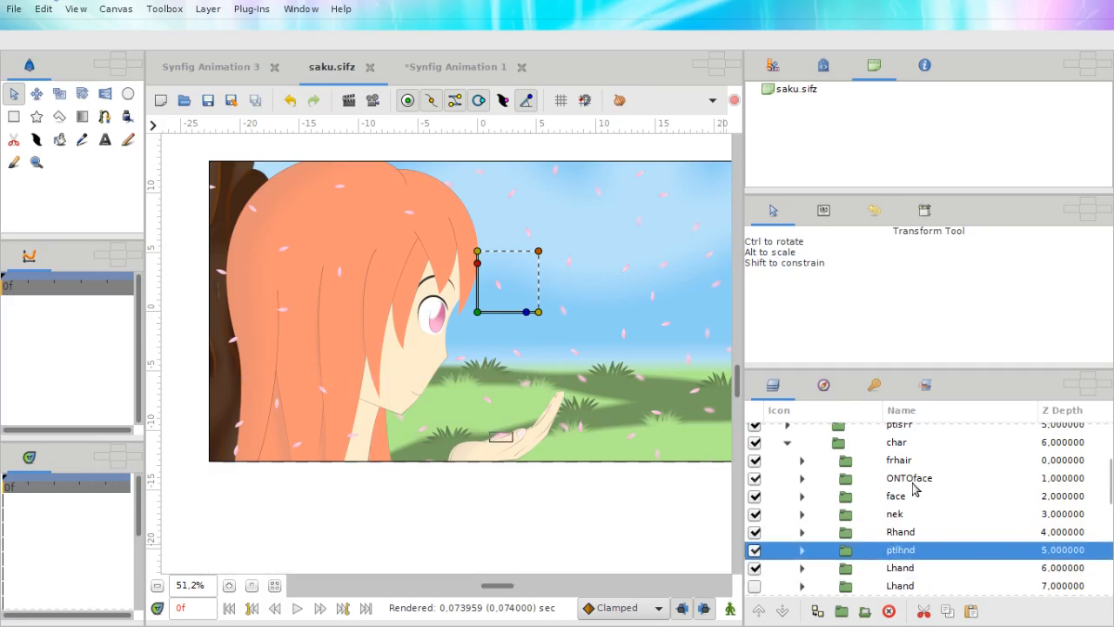
{"action": "scroll", "coordinate": [915, 491], "scroll_direction": "up", "scroll_amount": 3}
{"action": "scroll", "coordinate": [914, 489], "scroll_direction": "down", "scroll_amount": 2}
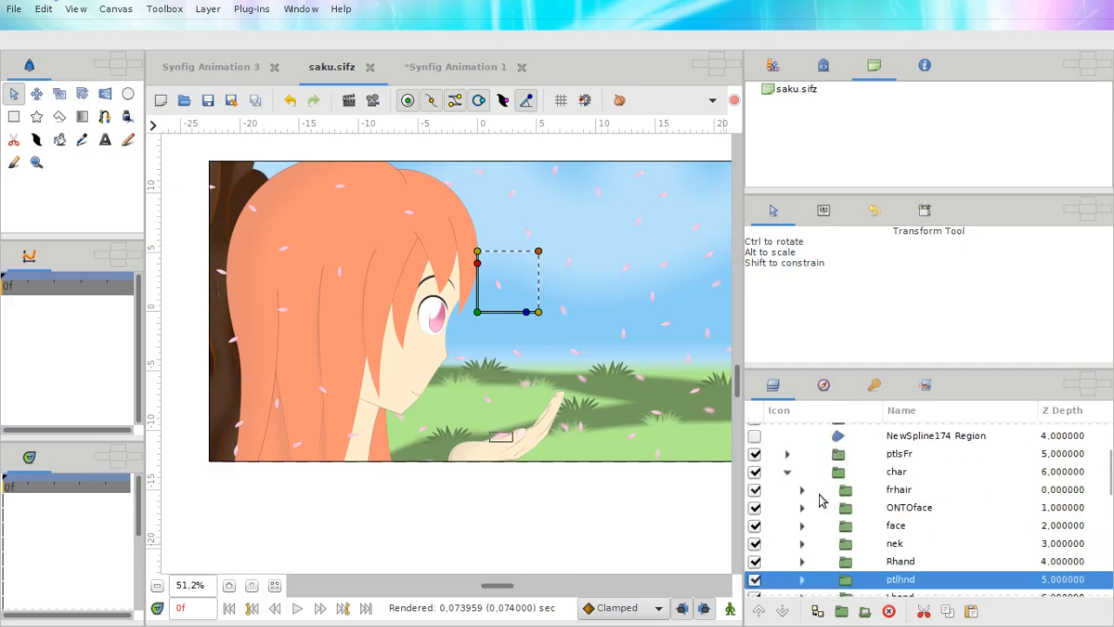
{"action": "left_click", "coordinate": [802, 490]}
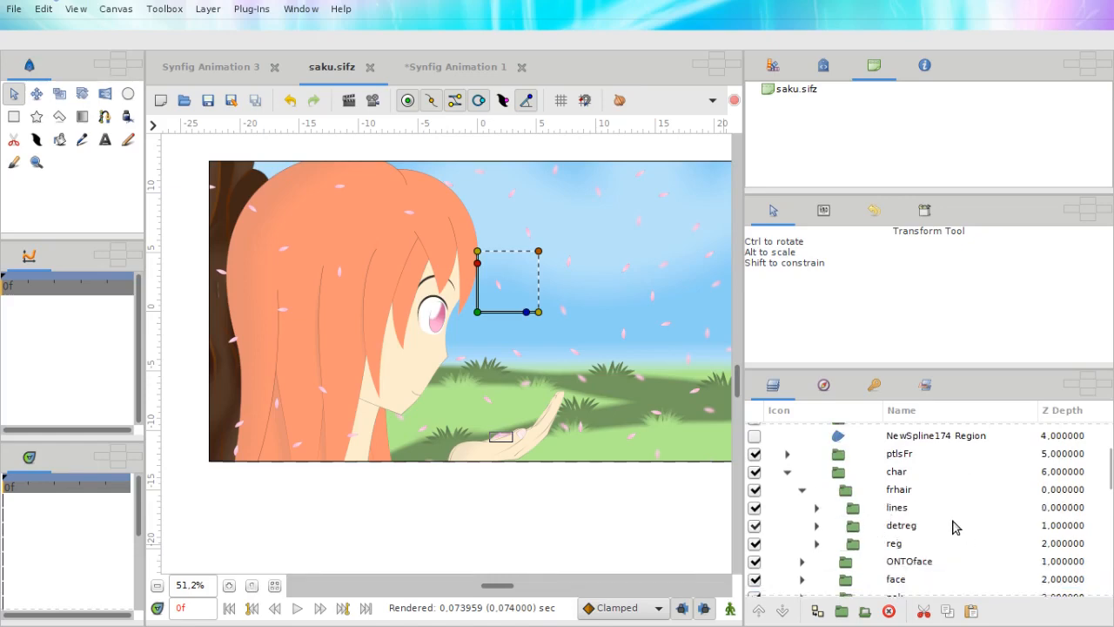
{"action": "scroll", "coordinate": [952, 527], "scroll_direction": "down", "scroll_amount": 2}
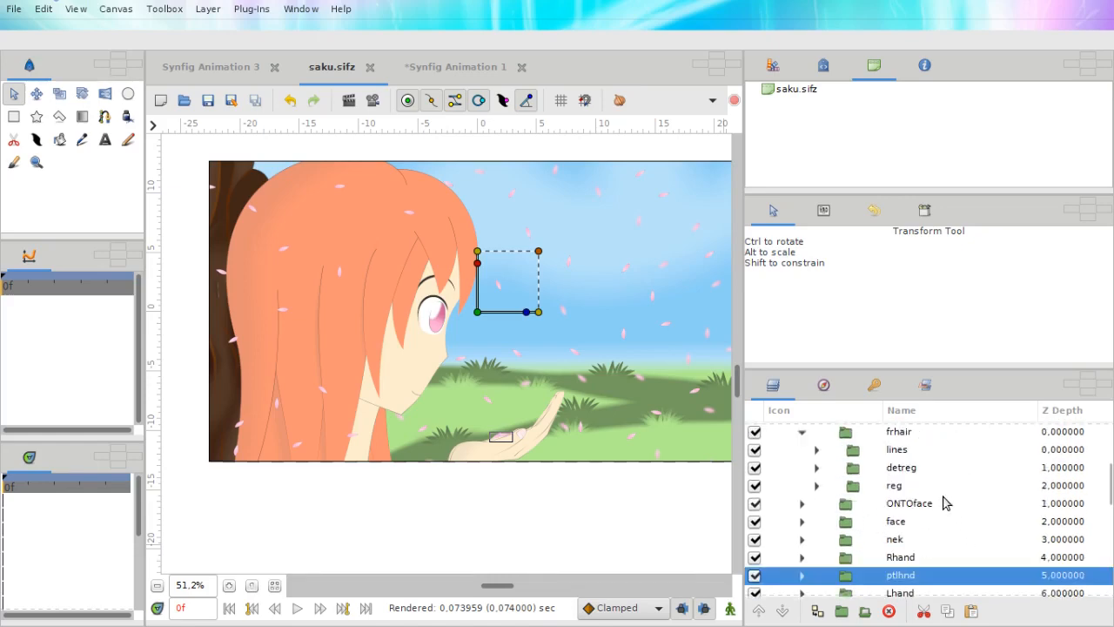
Expand the lines group in frhair and examine its first NewSpline174 Advanced Outline at Z depth 0.
{"action": "left_click", "coordinate": [887, 451]}
{"action": "left_click", "coordinate": [817, 449]}
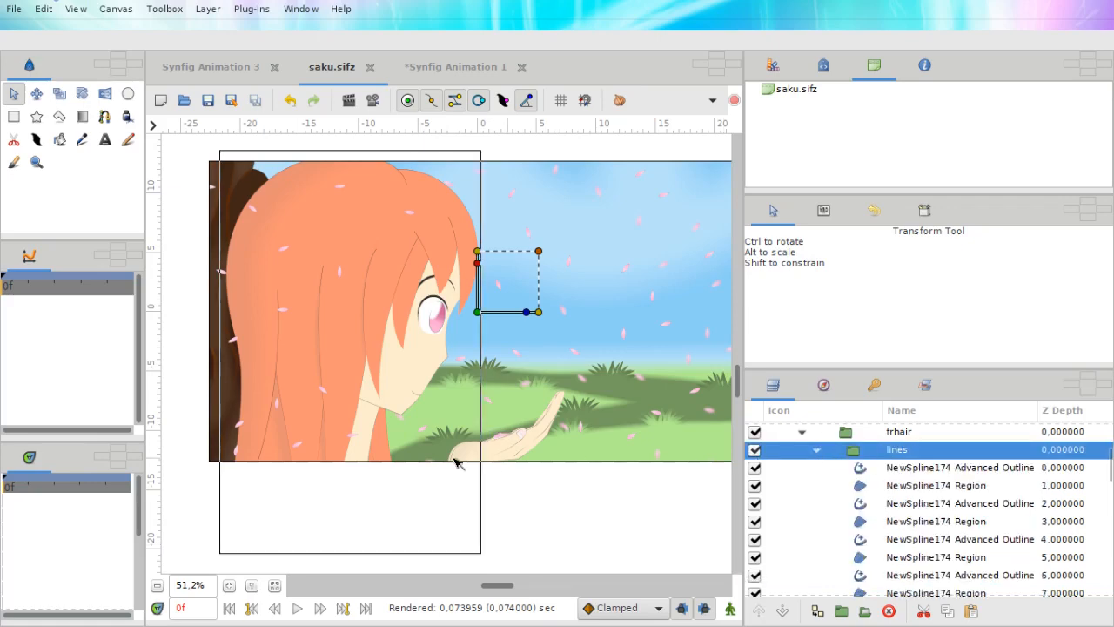
{"action": "left_click", "coordinate": [887, 469]}
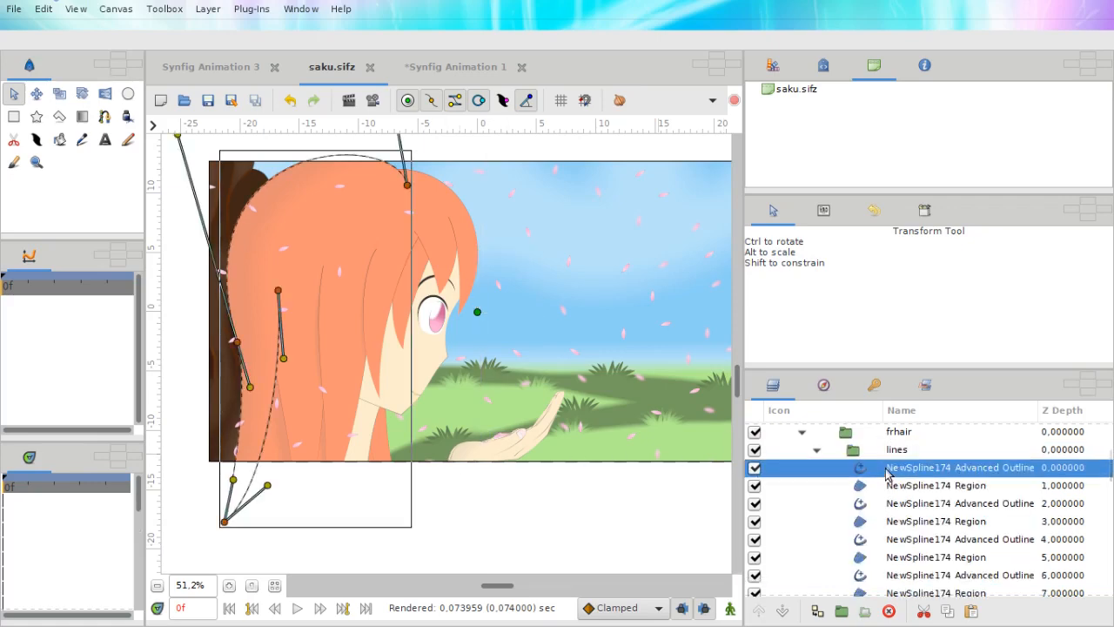
{"action": "scroll", "coordinate": [875, 485], "scroll_direction": "up", "scroll_amount": 3}
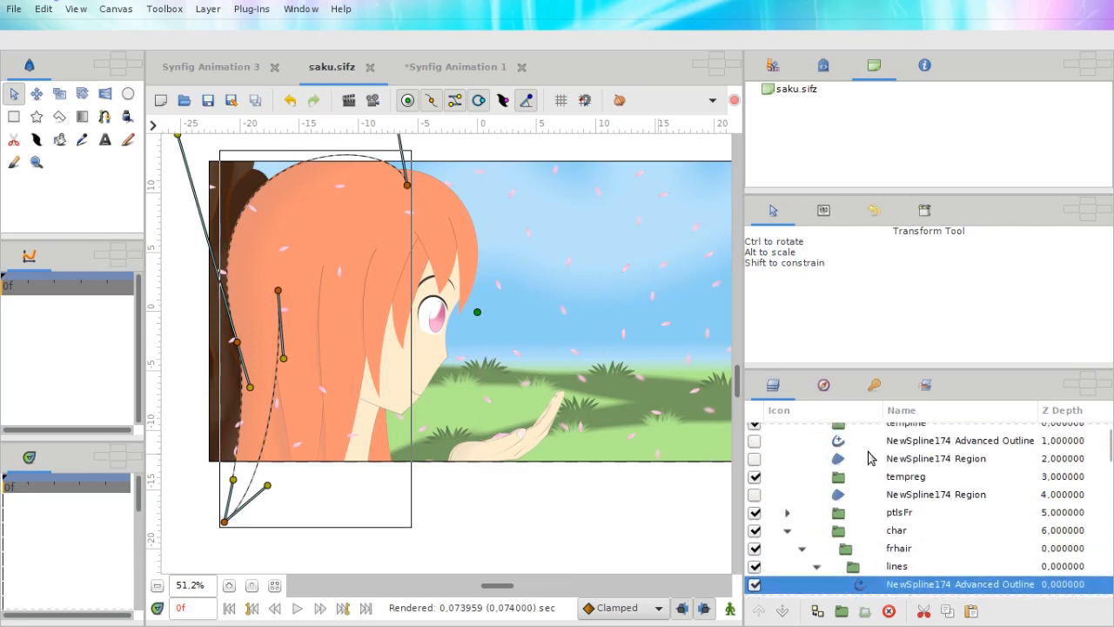
{"action": "scroll", "coordinate": [914, 472], "scroll_direction": "down", "scroll_amount": 2}
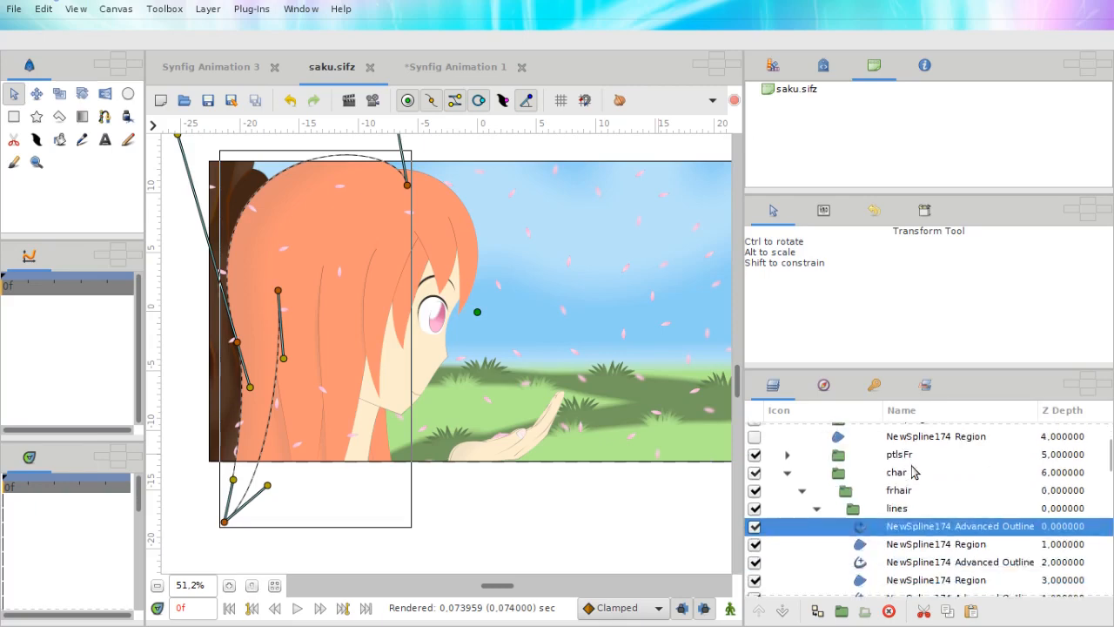
{"action": "scroll", "coordinate": [298, 331], "scroll_direction": "left", "scroll_amount": 2}
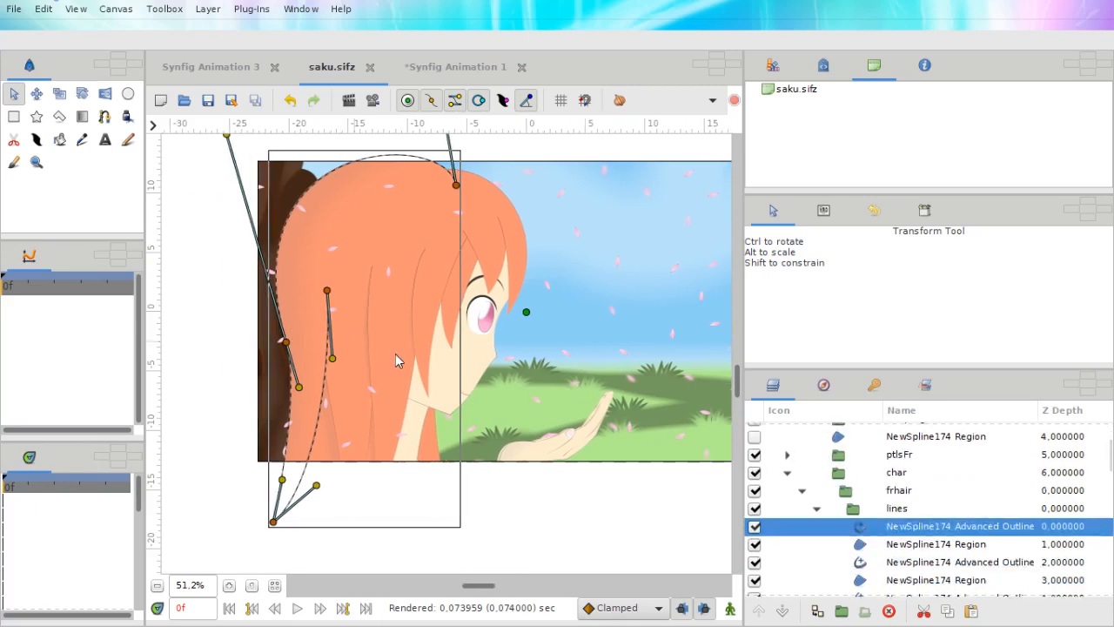
{"action": "scroll", "coordinate": [397, 360], "scroll_direction": "up", "scroll_amount": 2}
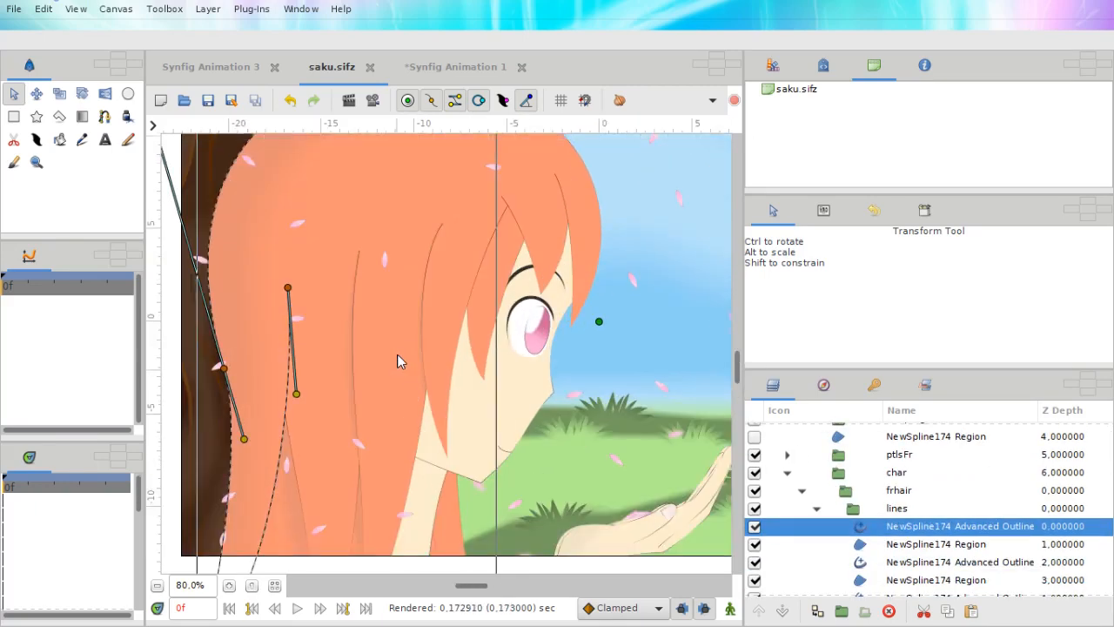
Inspect the NewSpline174 Advanced Outlines at Z depths 2, 4 and 6 in the lines group.
{"action": "scroll", "coordinate": [851, 508], "scroll_direction": "down", "scroll_amount": 2}
{"action": "left_click", "coordinate": [877, 505]}
{"action": "left_click", "coordinate": [885, 540]}
{"action": "scroll", "coordinate": [889, 575], "scroll_direction": "down", "scroll_amount": 2}
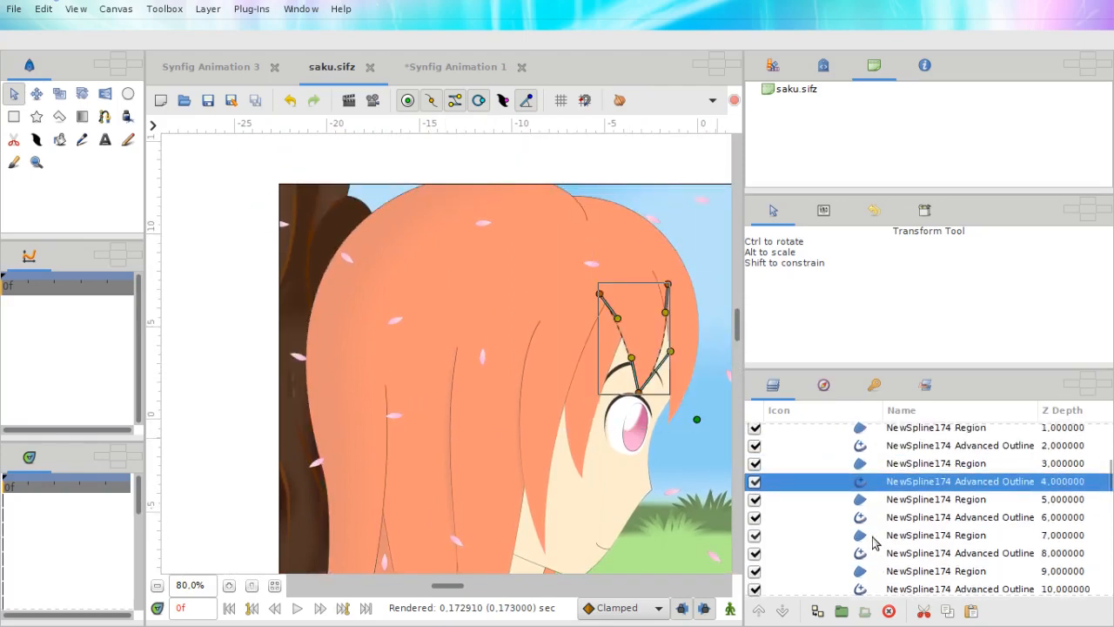
{"action": "left_click", "coordinate": [860, 518]}
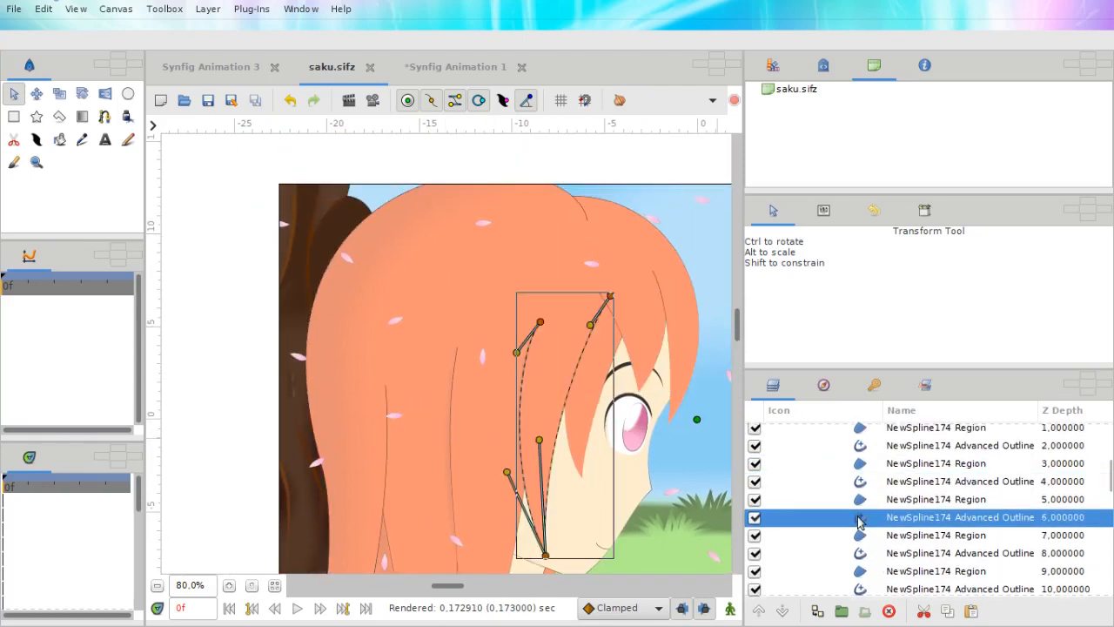
{"action": "left_click", "coordinate": [862, 484]}
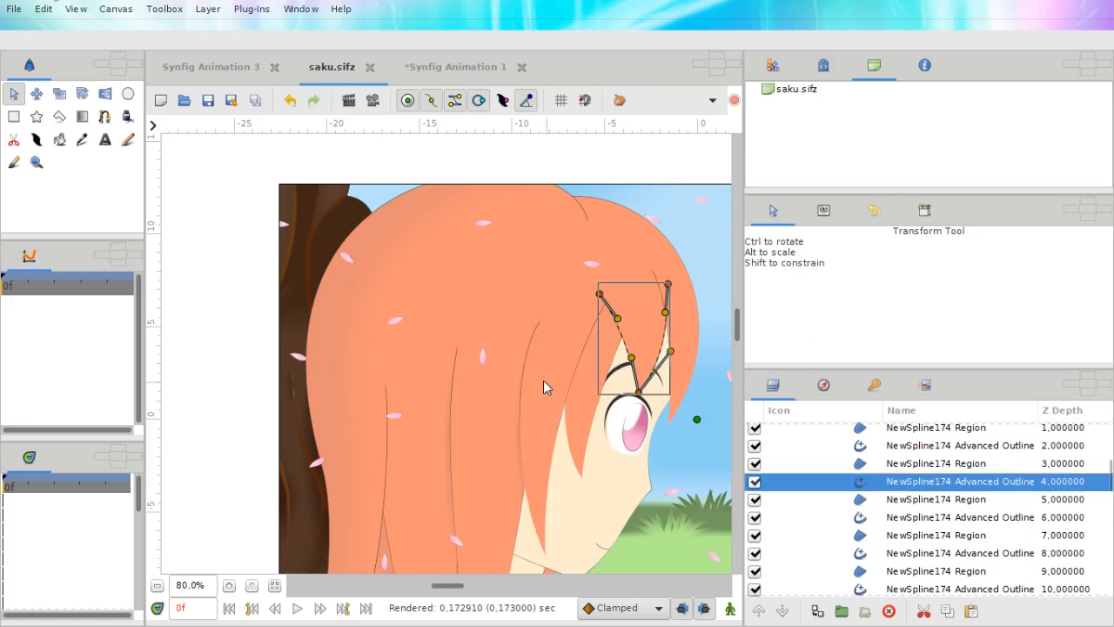
Examine up close where the Z depth 4 Advanced Outline meets the neighbouring hair strand above the eye.
{"action": "scroll", "coordinate": [543, 380], "scroll_direction": "left", "scroll_amount": 2}
{"action": "scroll", "coordinate": [539, 386], "scroll_direction": "right", "scroll_amount": 1}
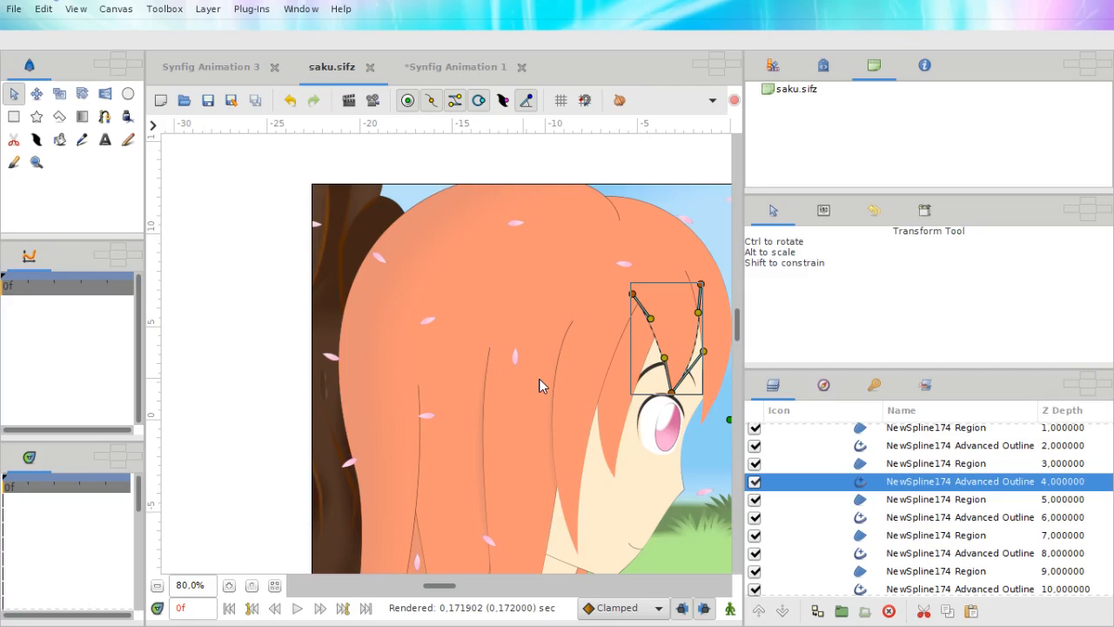
{"action": "scroll", "coordinate": [644, 344], "scroll_direction": "right", "scroll_amount": 2}
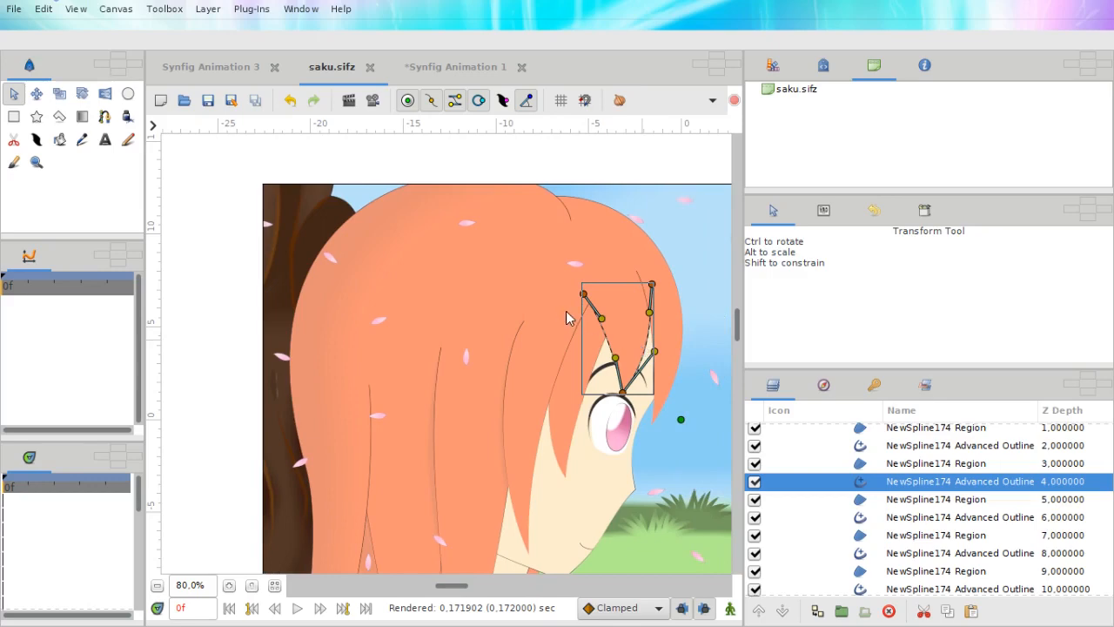
{"action": "scroll", "coordinate": [588, 338], "scroll_direction": "up", "scroll_amount": 5}
{"action": "scroll", "coordinate": [461, 335], "scroll_direction": "up", "scroll_amount": 1}
{"action": "scroll", "coordinate": [465, 347], "scroll_direction": "up", "scroll_amount": 2}
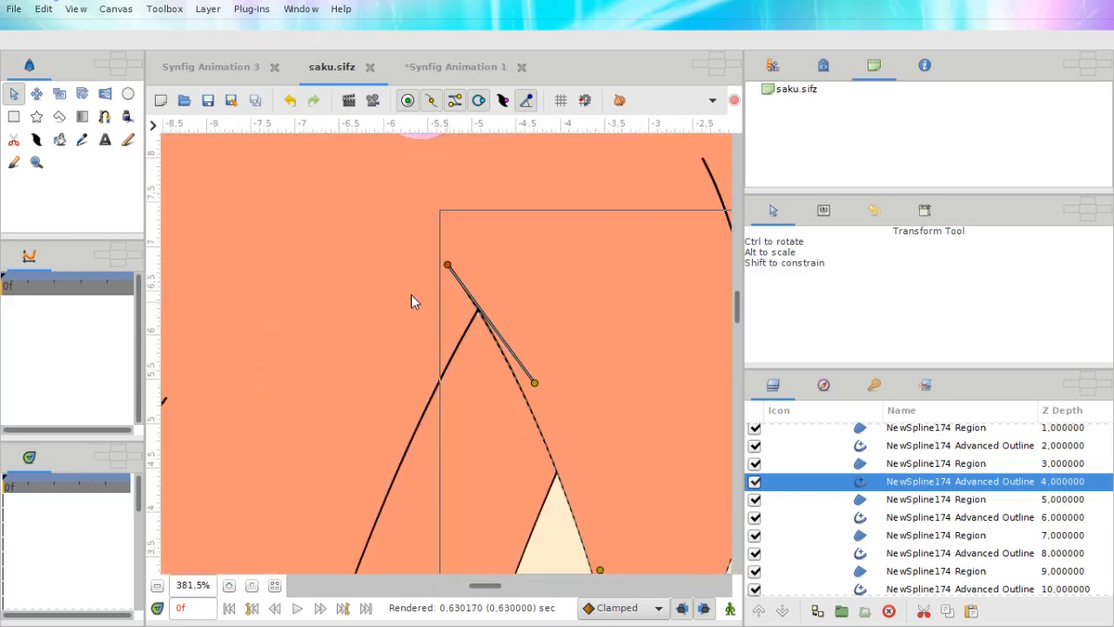
{"action": "left_click", "coordinate": [472, 337]}
{"action": "scroll", "coordinate": [448, 318], "scroll_direction": "up", "scroll_amount": 1}
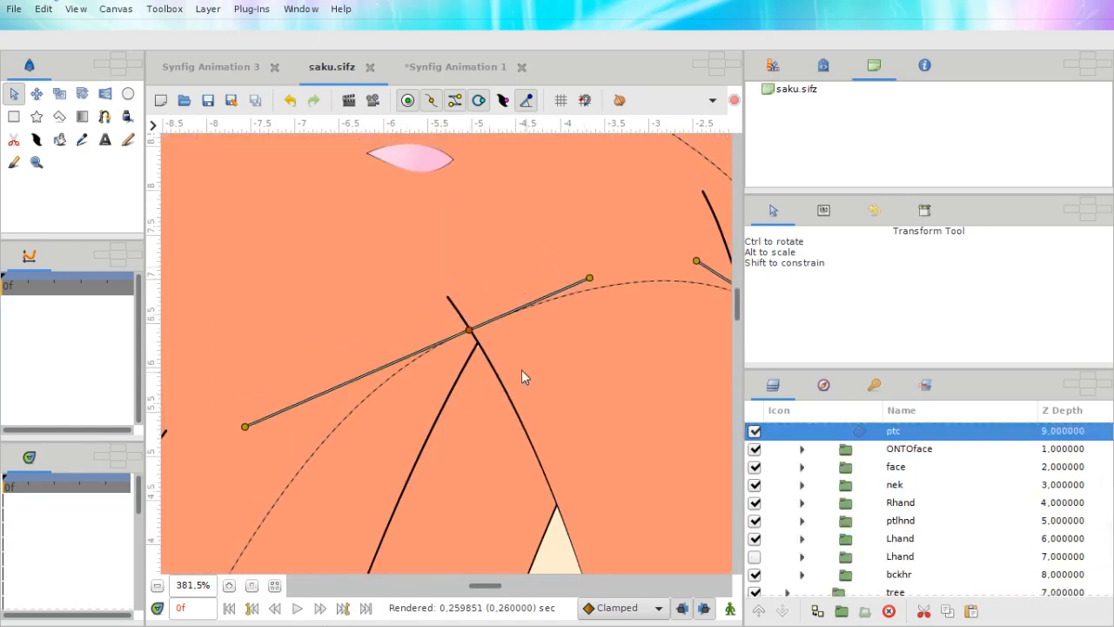
{"action": "left_click", "coordinate": [465, 388]}
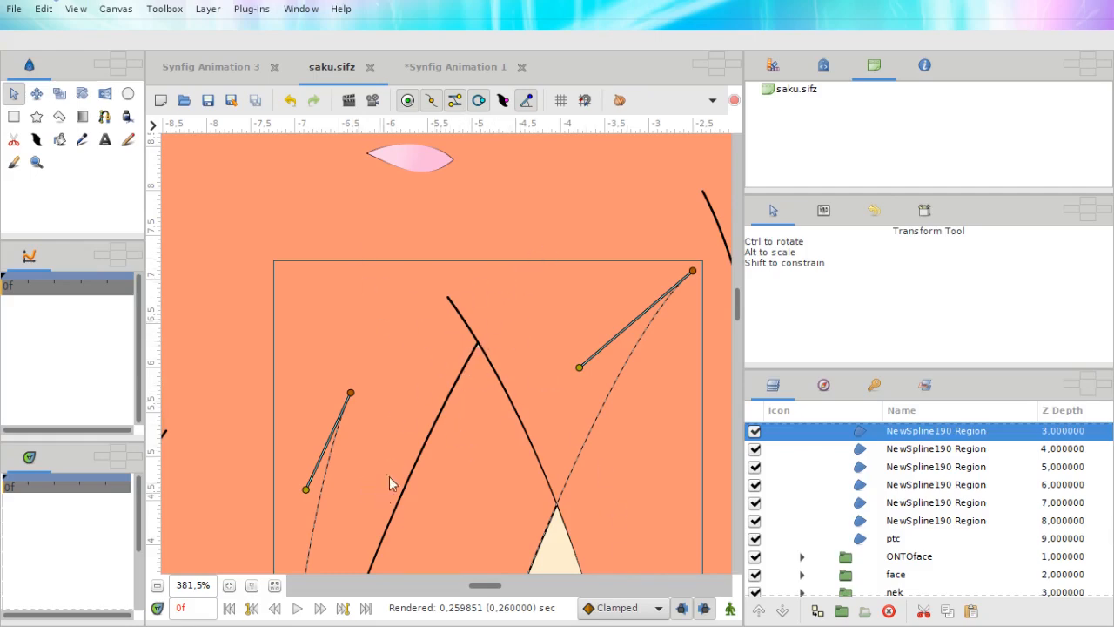
{"action": "scroll", "coordinate": [475, 313], "scroll_direction": "down", "scroll_amount": 1}
Compare the Advanced Outlines at Z depths 4 and 6 where the two hair strands cross on the canvas.
{"action": "left_click", "coordinate": [481, 313]}
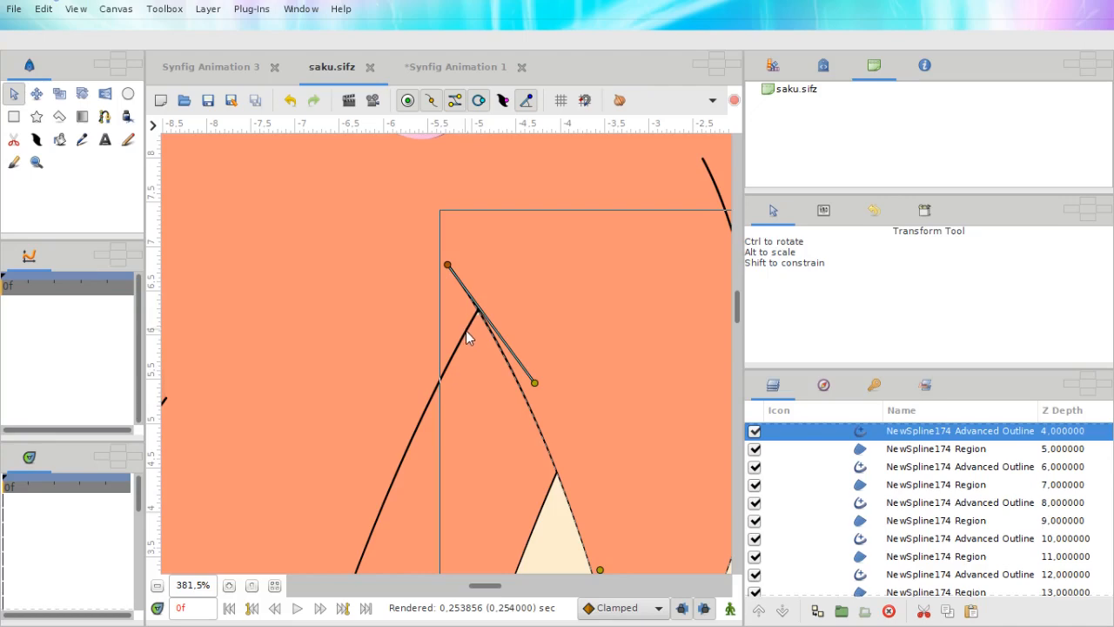
{"action": "left_click", "coordinate": [465, 330]}
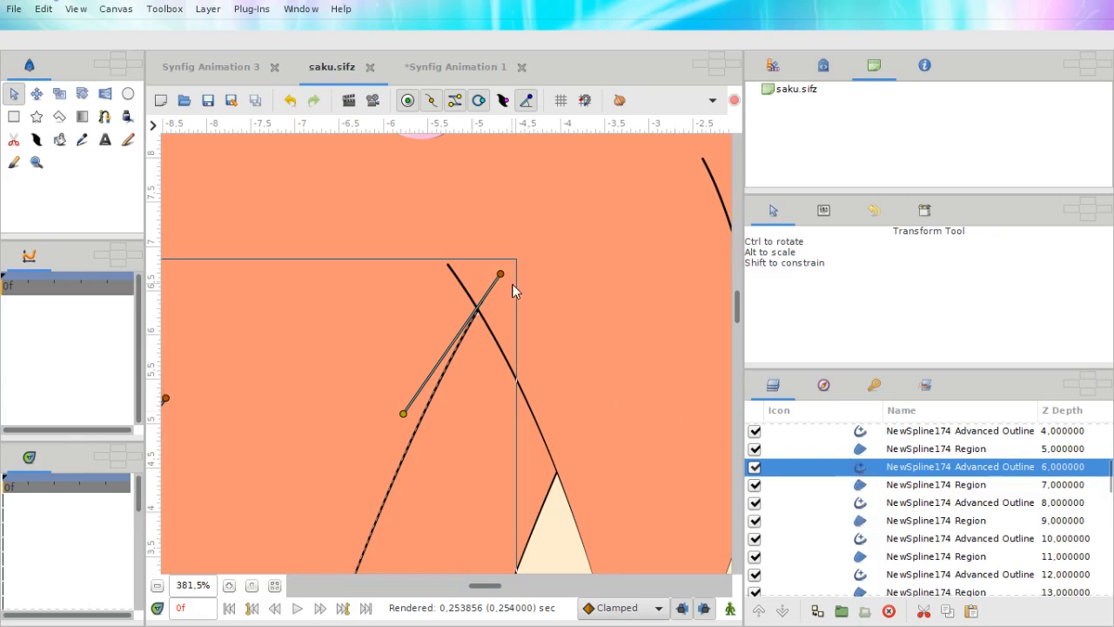
{"action": "left_click", "coordinate": [443, 270]}
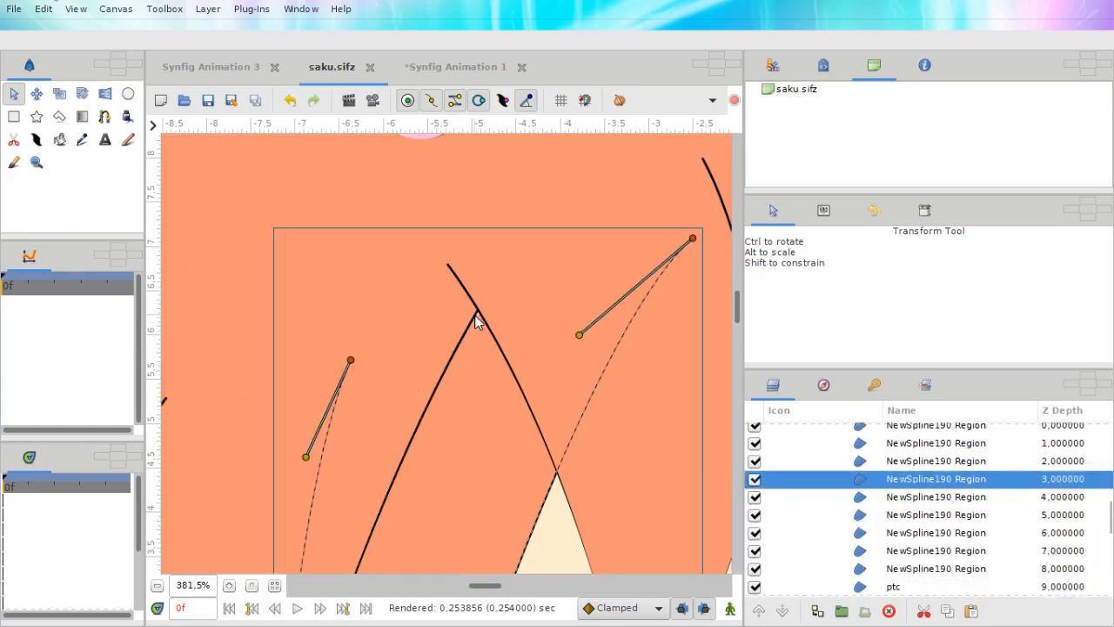
{"action": "left_click", "coordinate": [475, 312]}
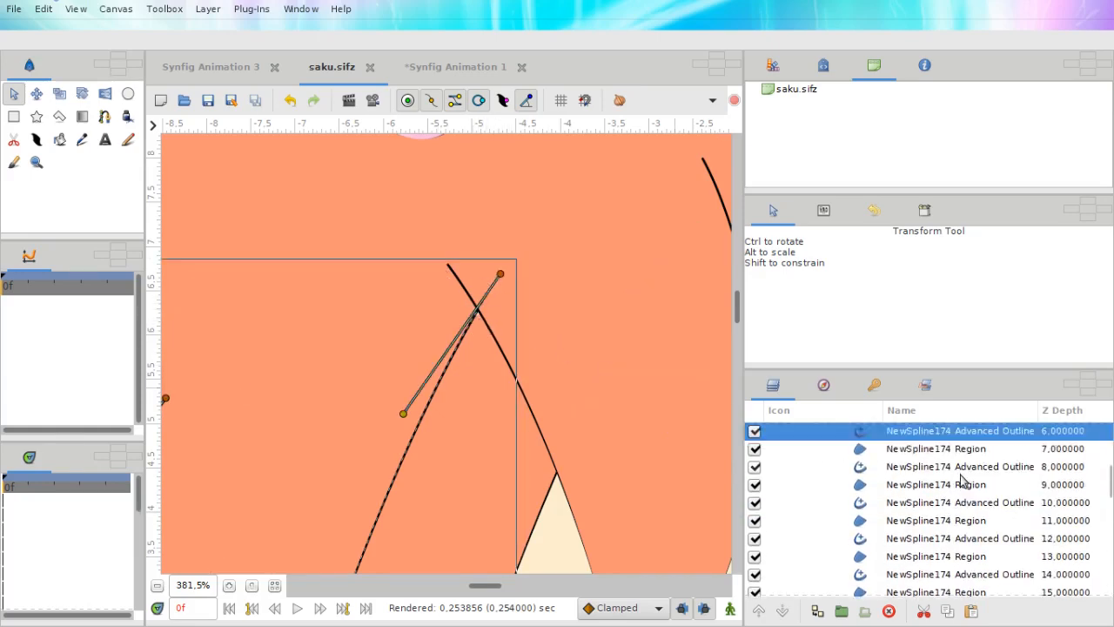
Compare the NewSpline174 Regions at Z depths 5, 3 and 1 with the Advanced Outlines in the lines group.
{"action": "scroll", "coordinate": [962, 480], "scroll_direction": "up", "scroll_amount": 2}
{"action": "left_click", "coordinate": [879, 471]}
{"action": "left_click", "coordinate": [873, 456]}
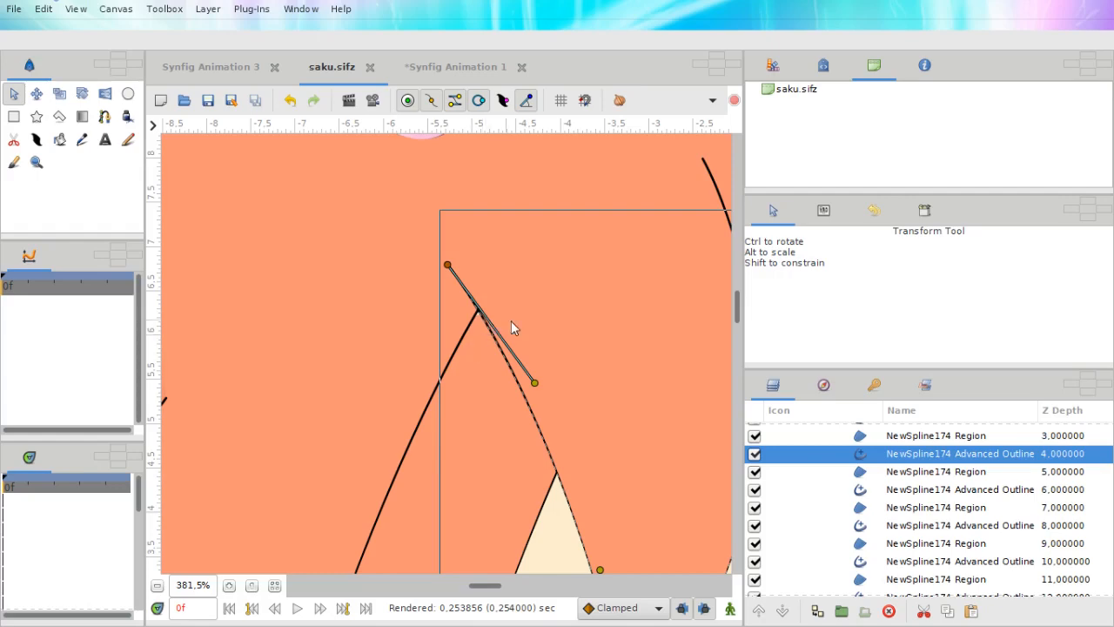
{"action": "scroll", "coordinate": [511, 317], "scroll_direction": "down", "scroll_amount": 2}
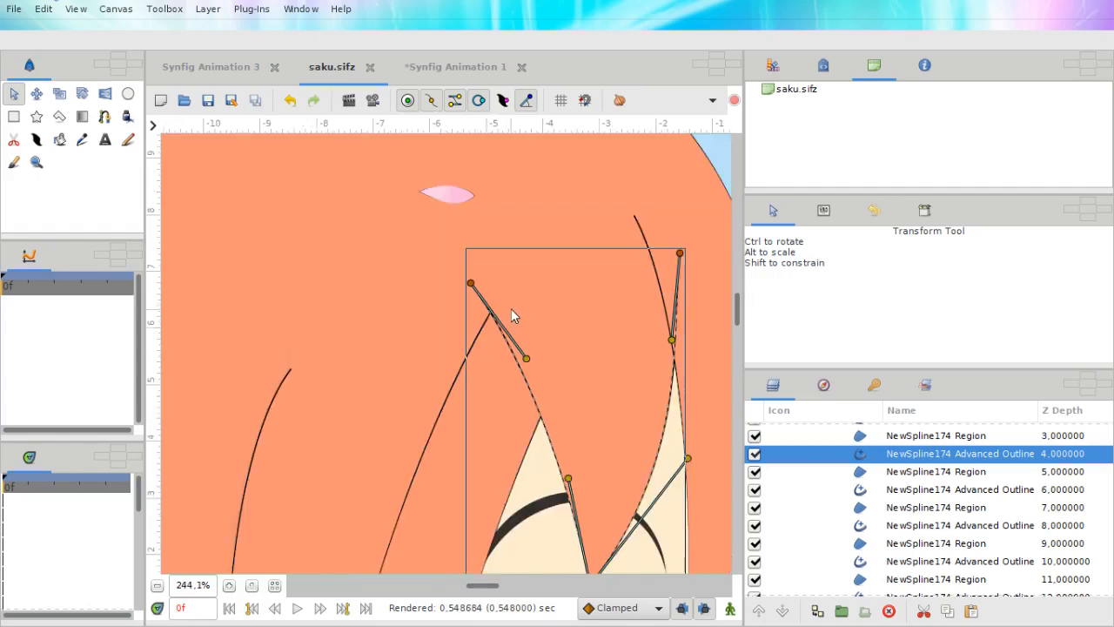
{"action": "scroll", "coordinate": [507, 304], "scroll_direction": "down", "scroll_amount": 3}
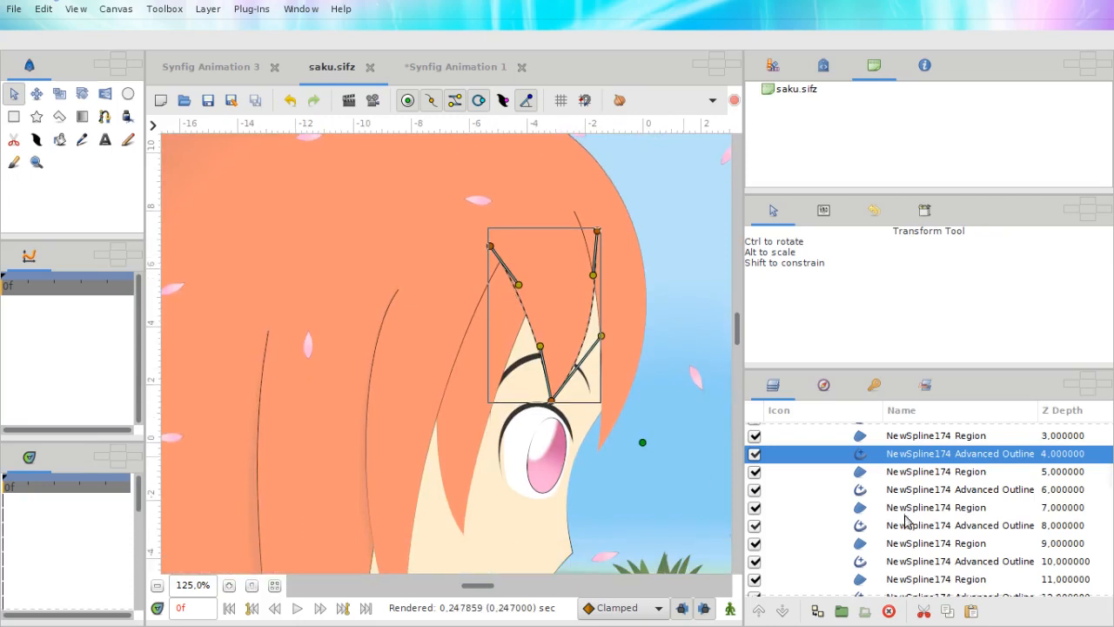
{"action": "left_click", "coordinate": [856, 437]}
{"action": "scroll", "coordinate": [856, 443], "scroll_direction": "up", "scroll_amount": 2}
{"action": "left_click", "coordinate": [861, 460]}
{"action": "left_click", "coordinate": [861, 494]}
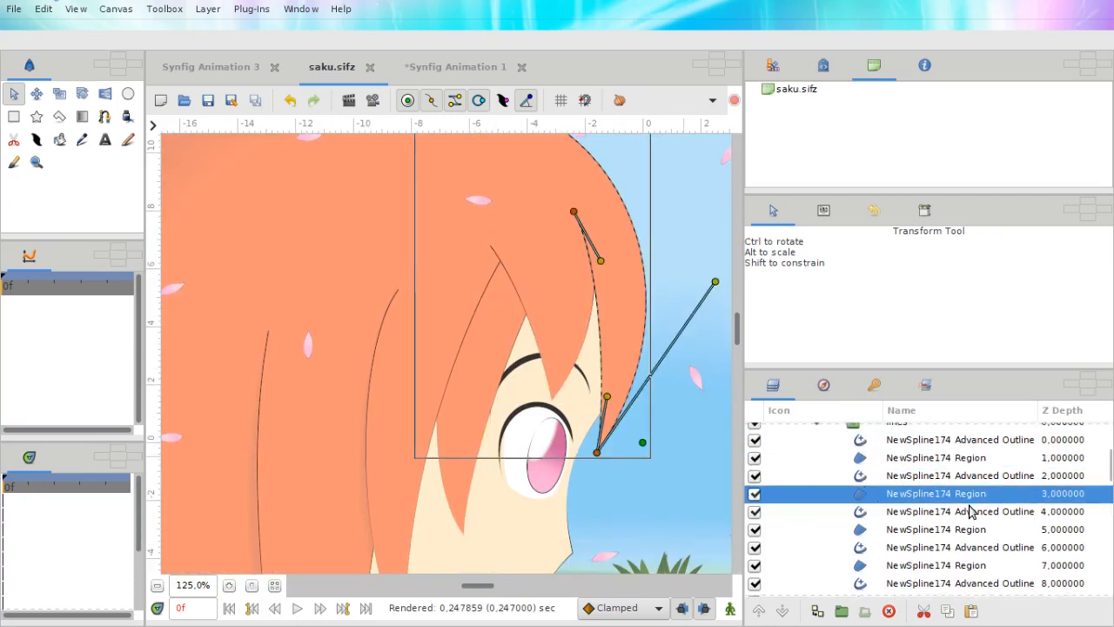
Expand the detreg group in frhair and look over the hair shading on the canvas.
{"action": "scroll", "coordinate": [971, 511], "scroll_direction": "down", "scroll_amount": 8}
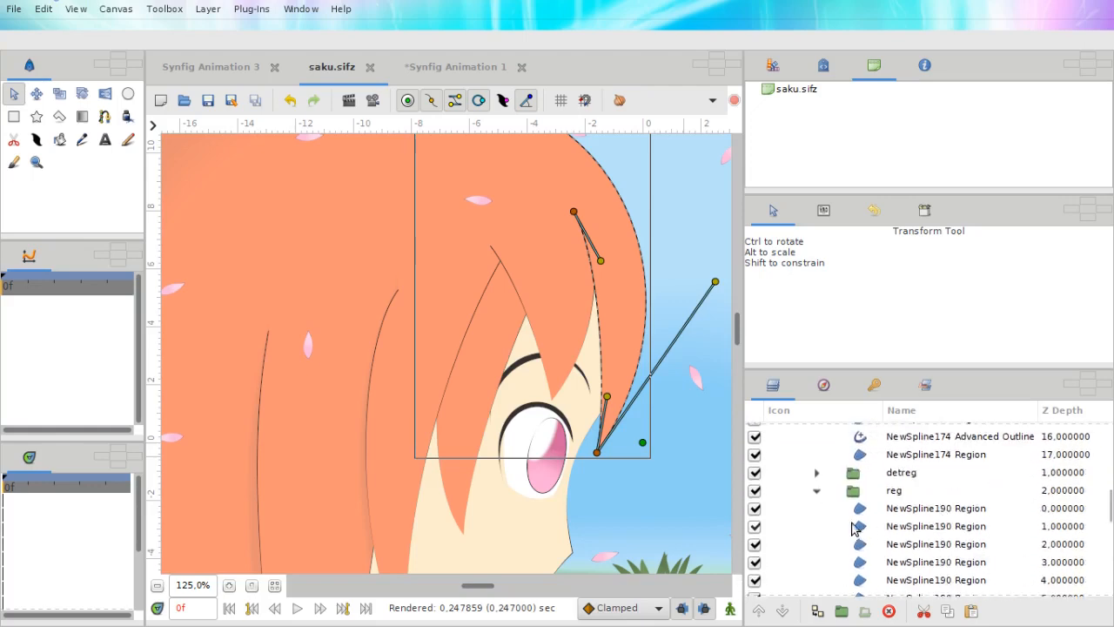
{"action": "left_click", "coordinate": [816, 472]}
{"action": "scroll", "coordinate": [870, 503], "scroll_direction": "down", "scroll_amount": 1}
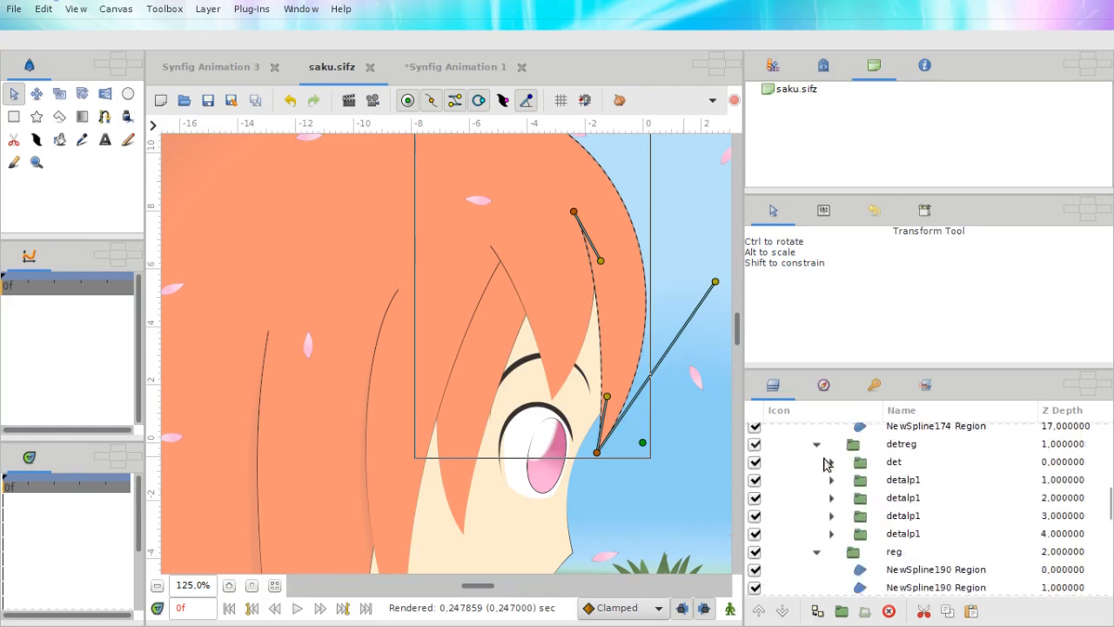
{"action": "scroll", "coordinate": [414, 372], "scroll_direction": "left", "scroll_amount": 5}
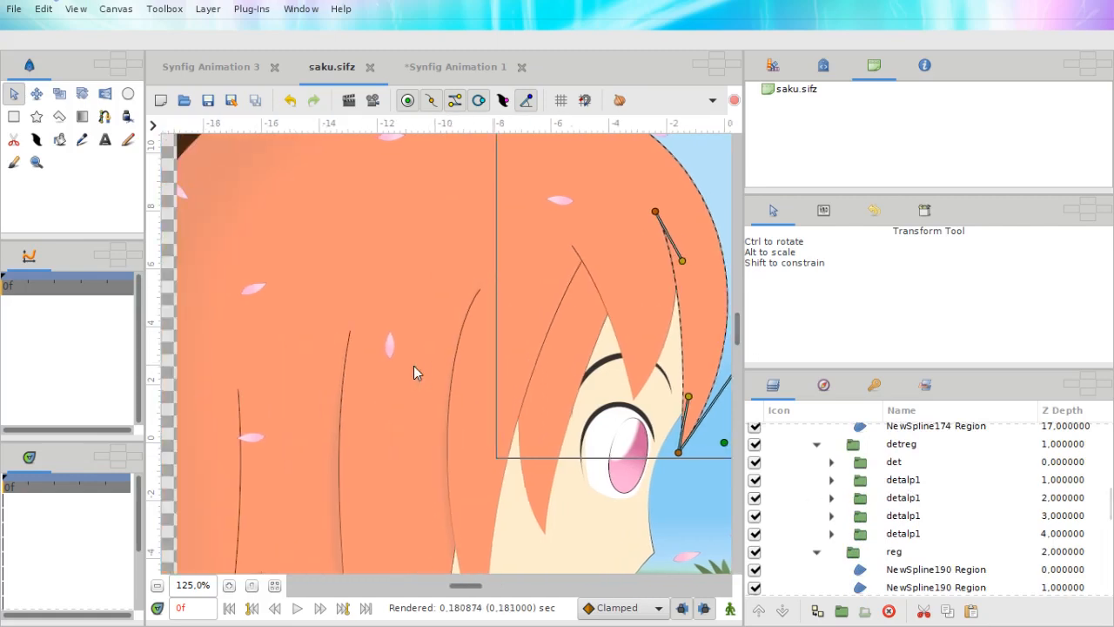
{"action": "scroll", "coordinate": [414, 373], "scroll_direction": "down", "scroll_amount": 2}
{"action": "scroll", "coordinate": [414, 372], "scroll_direction": "left", "scroll_amount": 1}
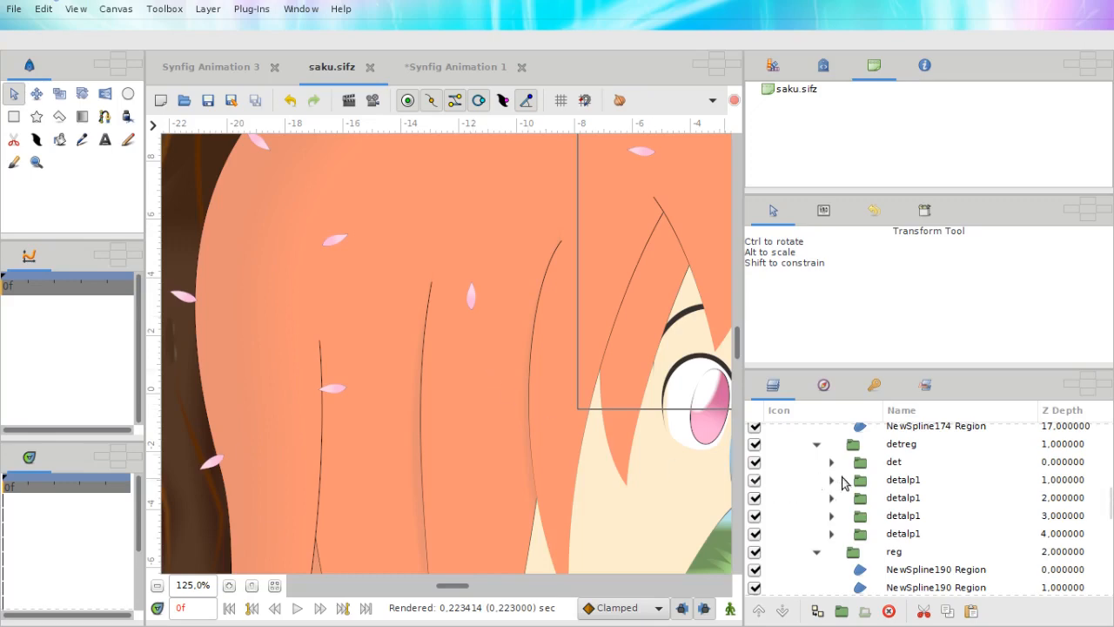
Inspect the detalp1 groups at Z depths 4 and 1 in detreg and examine the shading beside the hair lines.
{"action": "scroll", "coordinate": [874, 541], "scroll_direction": "down", "scroll_amount": 1}
{"action": "left_click", "coordinate": [890, 543]}
{"action": "left_click", "coordinate": [889, 505]}
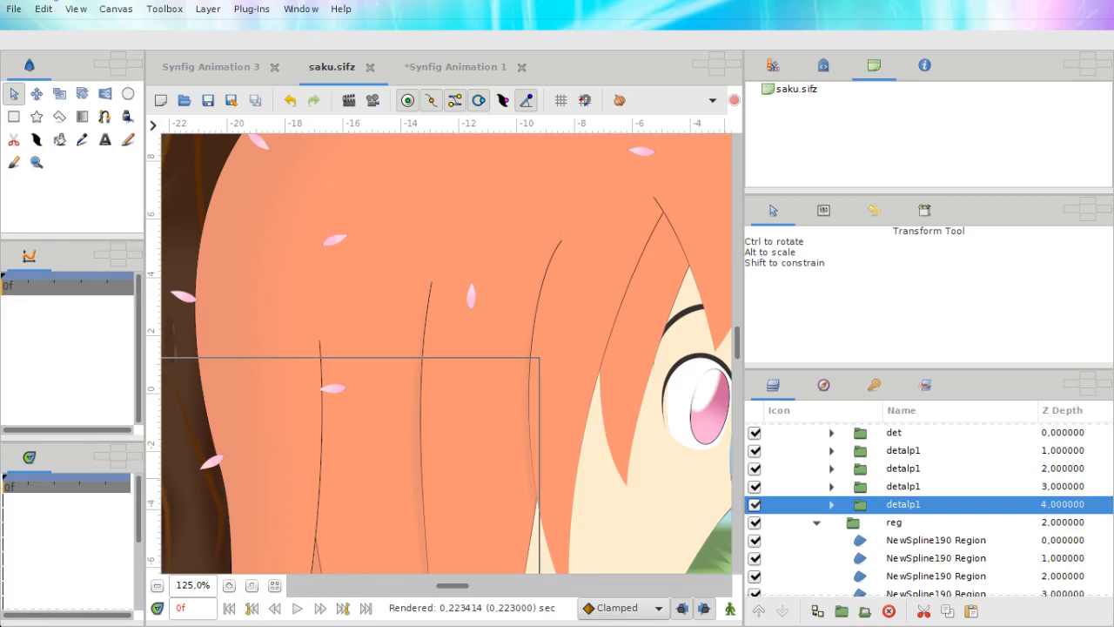
{"action": "scroll", "coordinate": [387, 387], "scroll_direction": "left", "scroll_amount": 4}
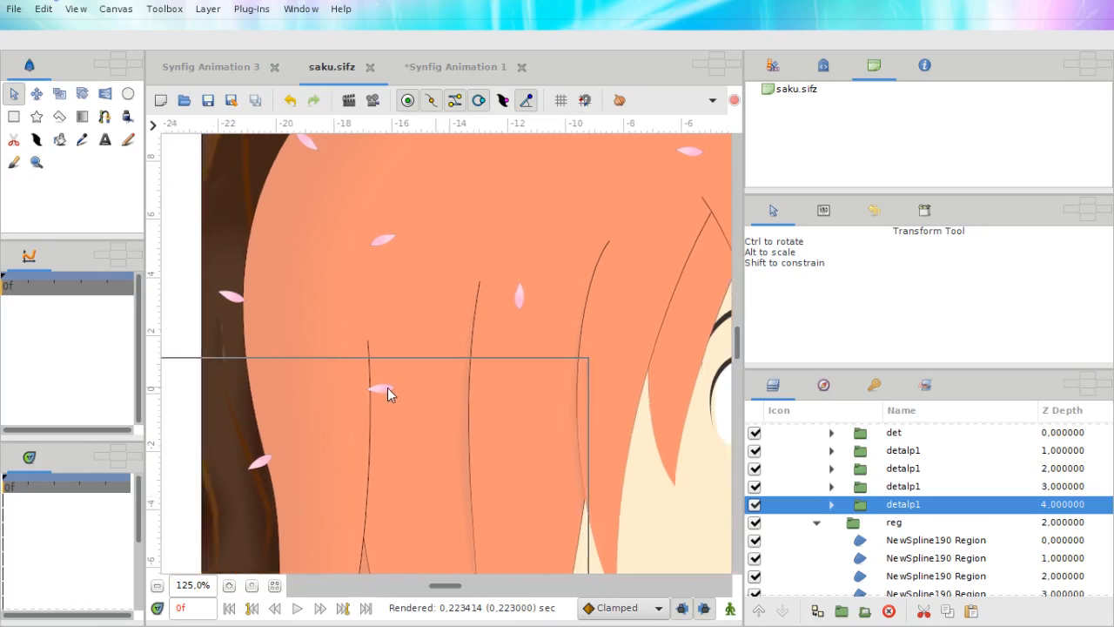
{"action": "scroll", "coordinate": [514, 427], "scroll_direction": "up", "scroll_amount": 3}
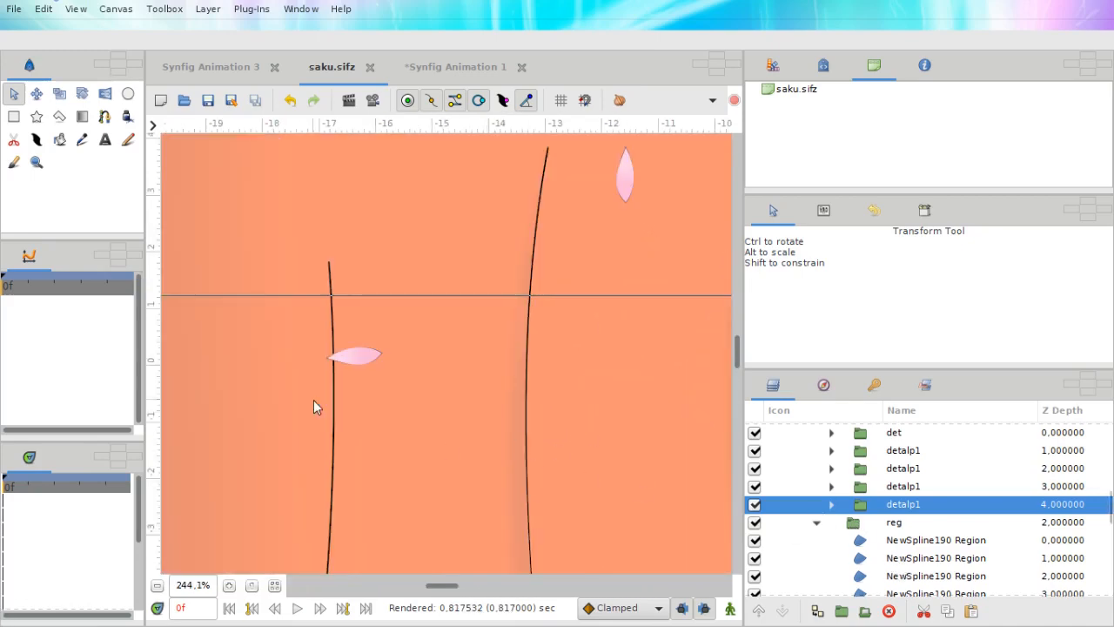
{"action": "scroll", "coordinate": [314, 406], "scroll_direction": "down", "scroll_amount": 2}
{"action": "left_click", "coordinate": [890, 452]}
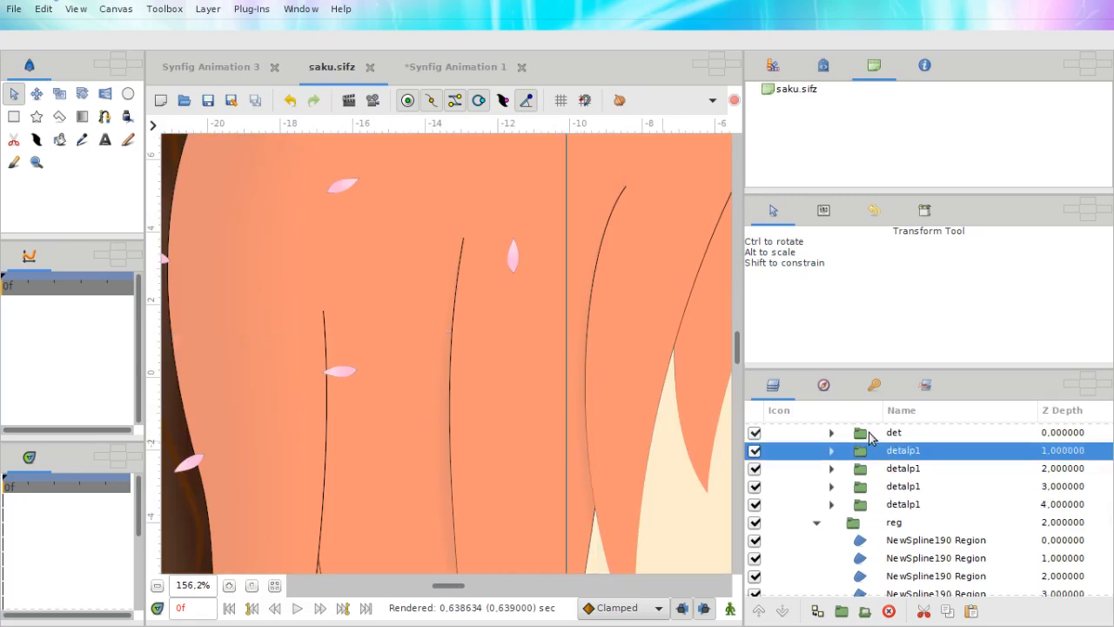
{"action": "scroll", "coordinate": [355, 437], "scroll_direction": "up", "scroll_amount": 3}
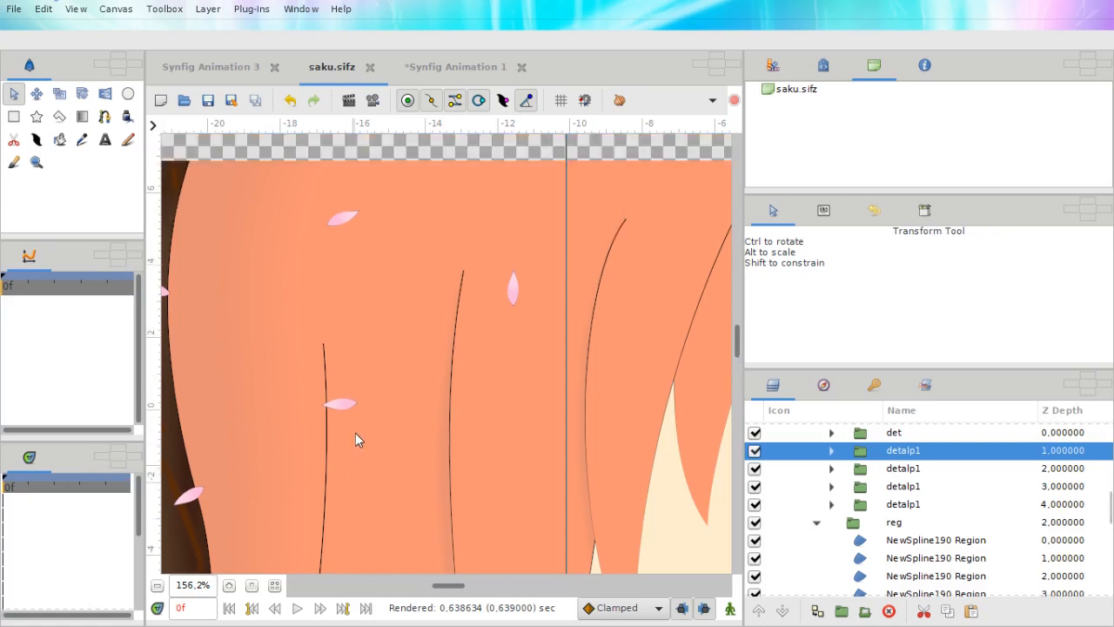
Expand the det group in detreg and inspect its NewSpline174 Region on the canvas.
{"action": "scroll", "coordinate": [355, 433], "scroll_direction": "down", "scroll_amount": 3}
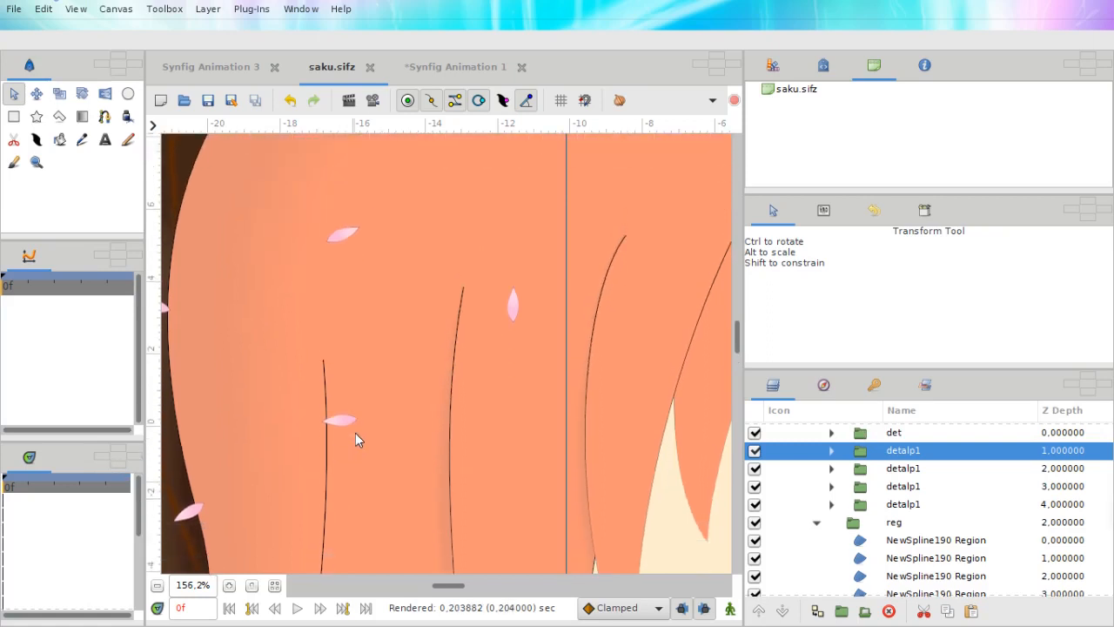
{"action": "scroll", "coordinate": [361, 430], "scroll_direction": "down", "scroll_amount": 2}
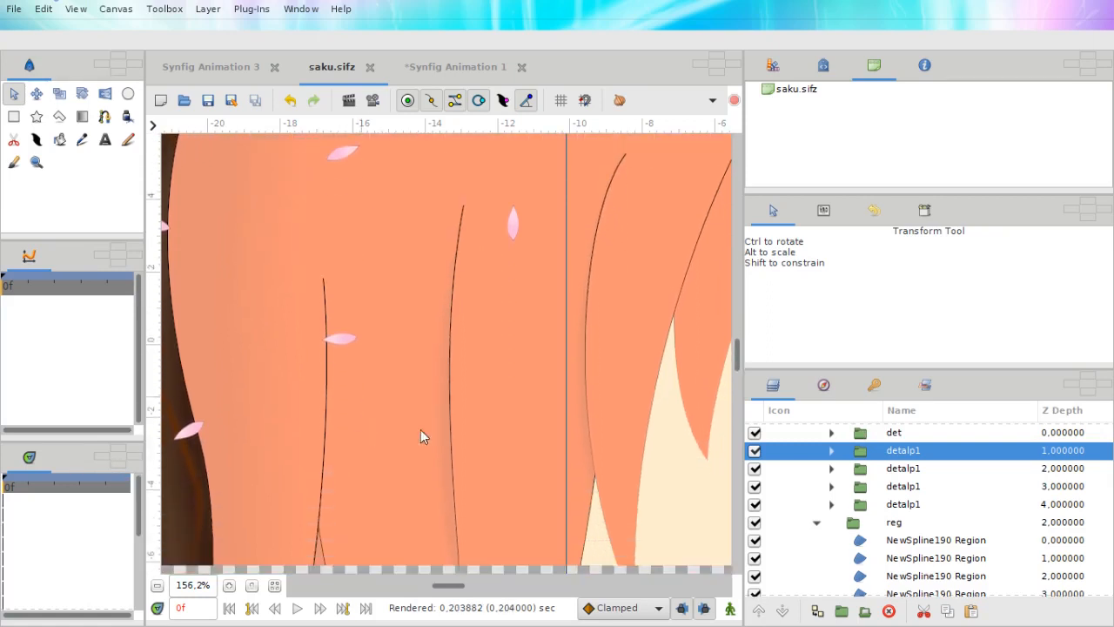
{"action": "left_click", "coordinate": [831, 432]}
{"action": "left_click", "coordinate": [873, 451]}
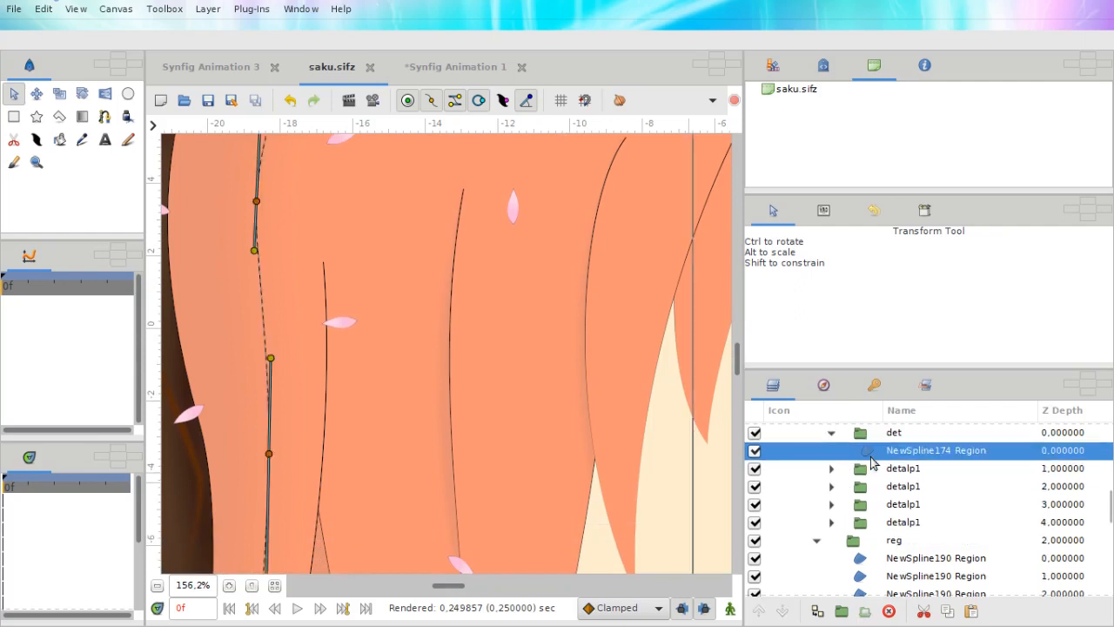
{"action": "scroll", "coordinate": [349, 410], "scroll_direction": "down", "scroll_amount": 2}
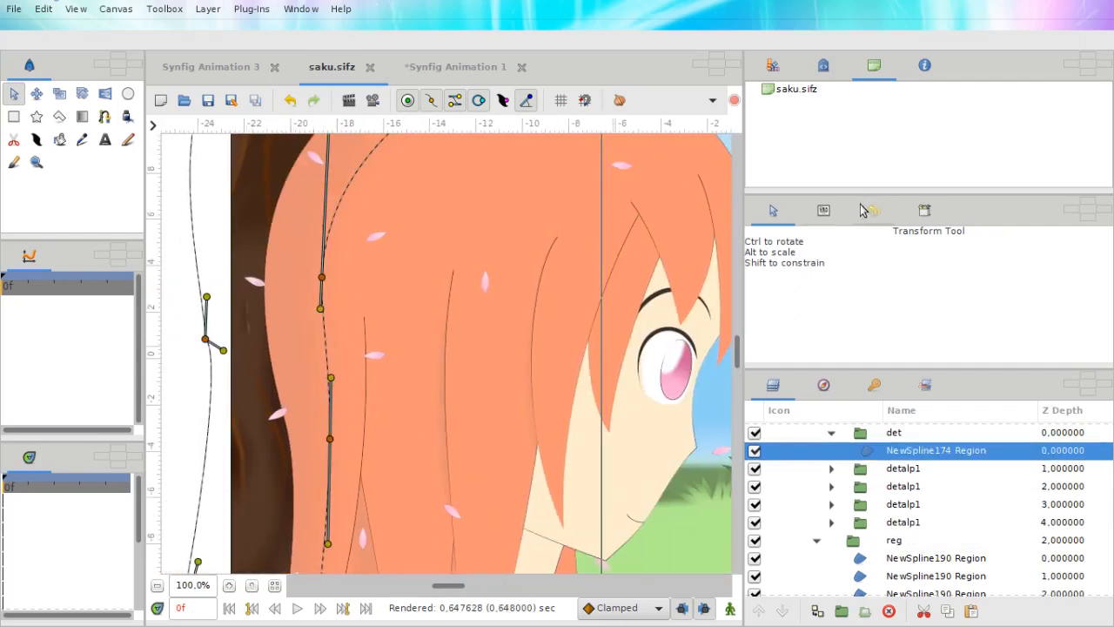
Review the parameters of the NewSpline174 Region in det, from Blend Method and Color to Feather.
{"action": "left_click", "coordinate": [823, 210]}
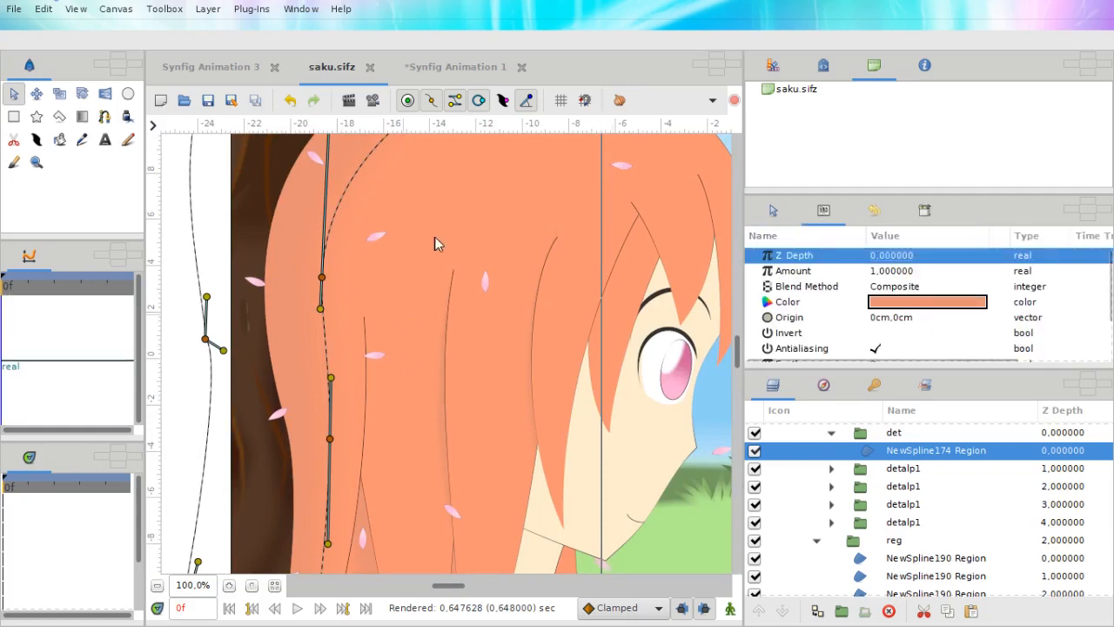
{"action": "mouse_move", "coordinate": [520, 48]}
{"action": "left_mouse_down"}
{"action": "mouse_move", "coordinate": [648, 87]}
{"action": "mouse_move", "coordinate": [1113, 75]}
{"action": "mouse_move", "coordinate": [1113, 65]}
{"action": "mouse_move", "coordinate": [702, 30]}
{"action": "mouse_move", "coordinate": [561, 54]}
{"action": "mouse_move", "coordinate": [529, 42]}
{"action": "left_mouse_up"}
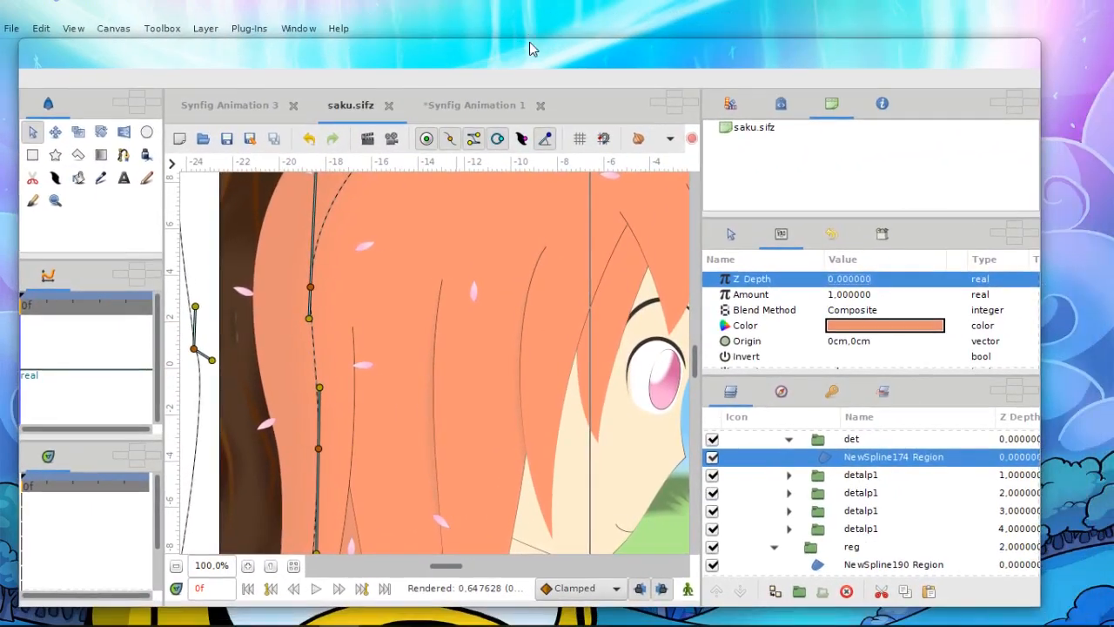
{"action": "scroll", "coordinate": [358, 368], "scroll_direction": "up", "scroll_amount": 2}
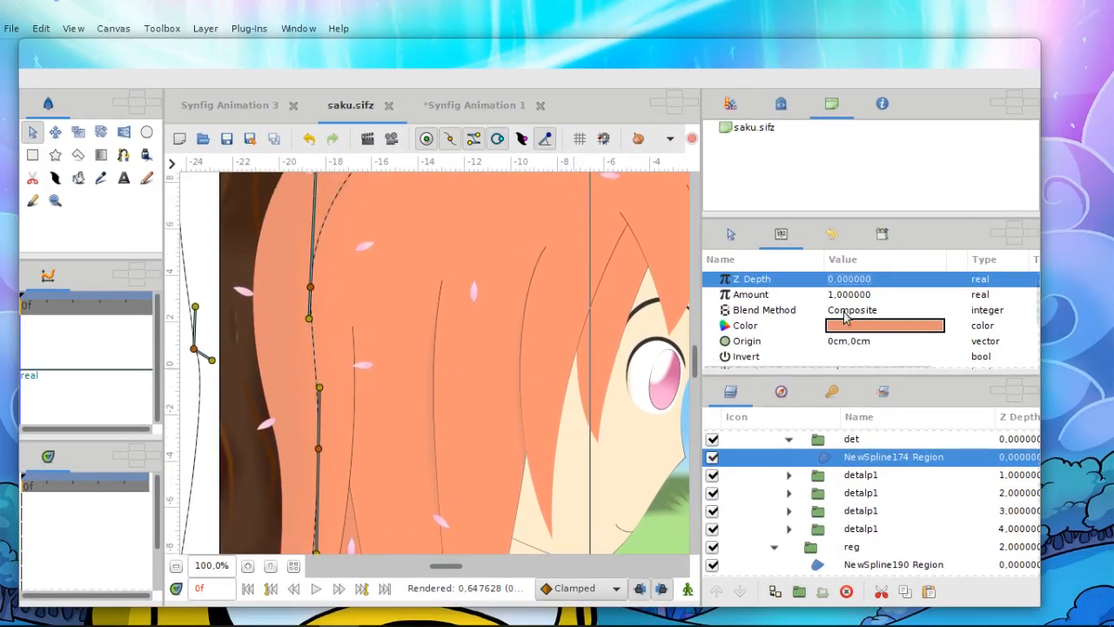
{"action": "scroll", "coordinate": [844, 318], "scroll_direction": "down", "scroll_amount": 3}
{"action": "scroll", "coordinate": [844, 318], "scroll_direction": "up", "scroll_amount": 1}
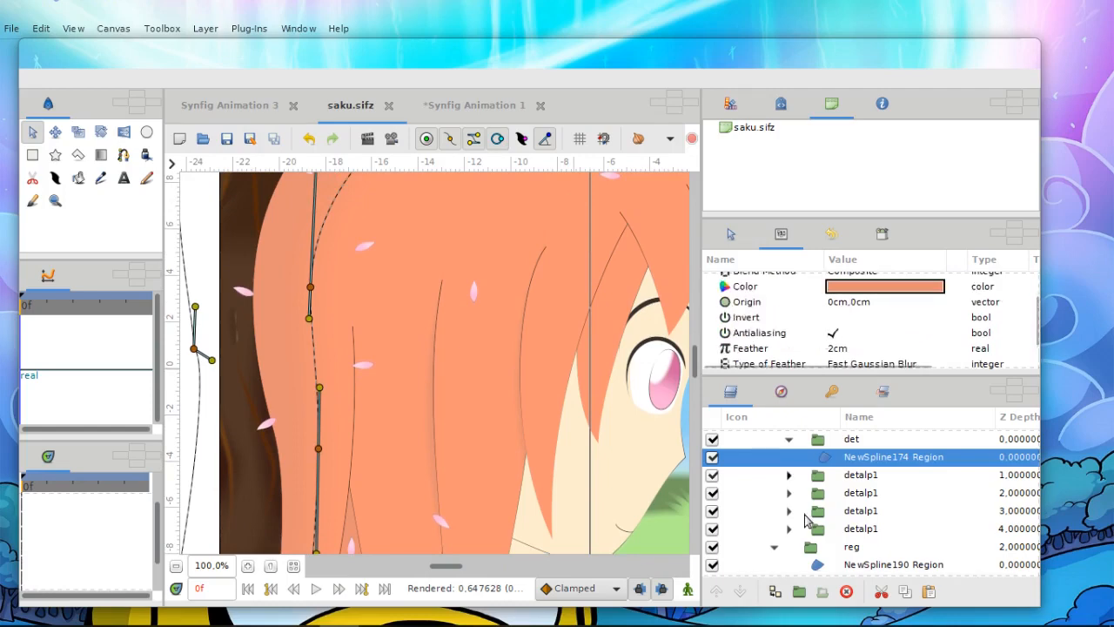
Inspect the detalp1 groups at Z depths 1, 2 and 3 and compare them with the hair shading on the canvas.
{"action": "left_click", "coordinate": [844, 477]}
{"action": "scroll", "coordinate": [511, 401], "scroll_direction": "down", "scroll_amount": 3}
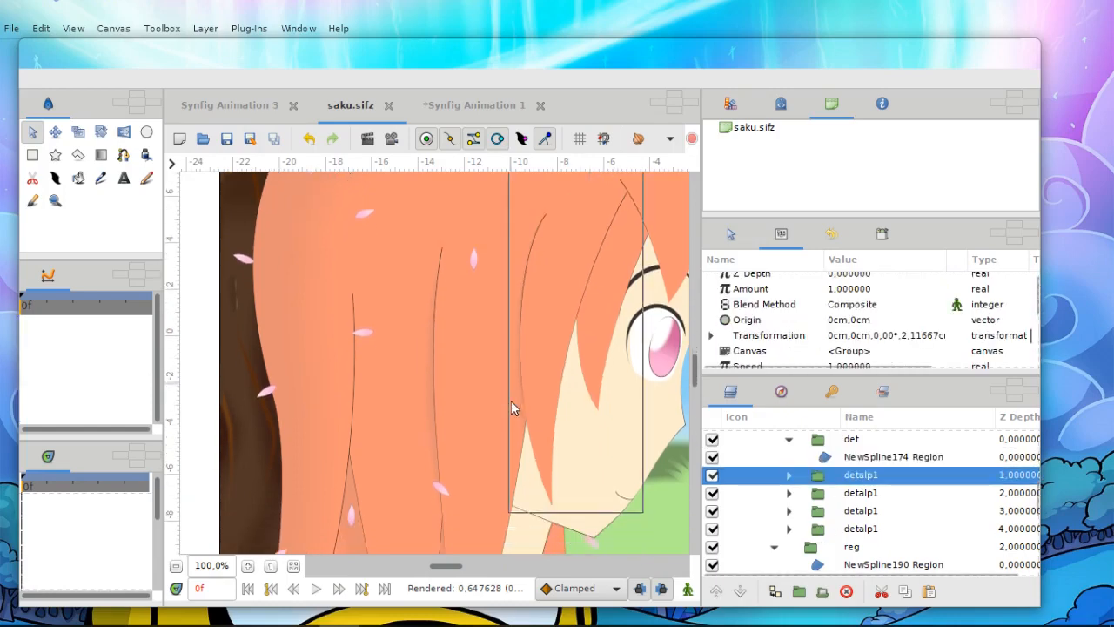
{"action": "left_click", "coordinate": [875, 493]}
{"action": "left_click", "coordinate": [877, 514]}
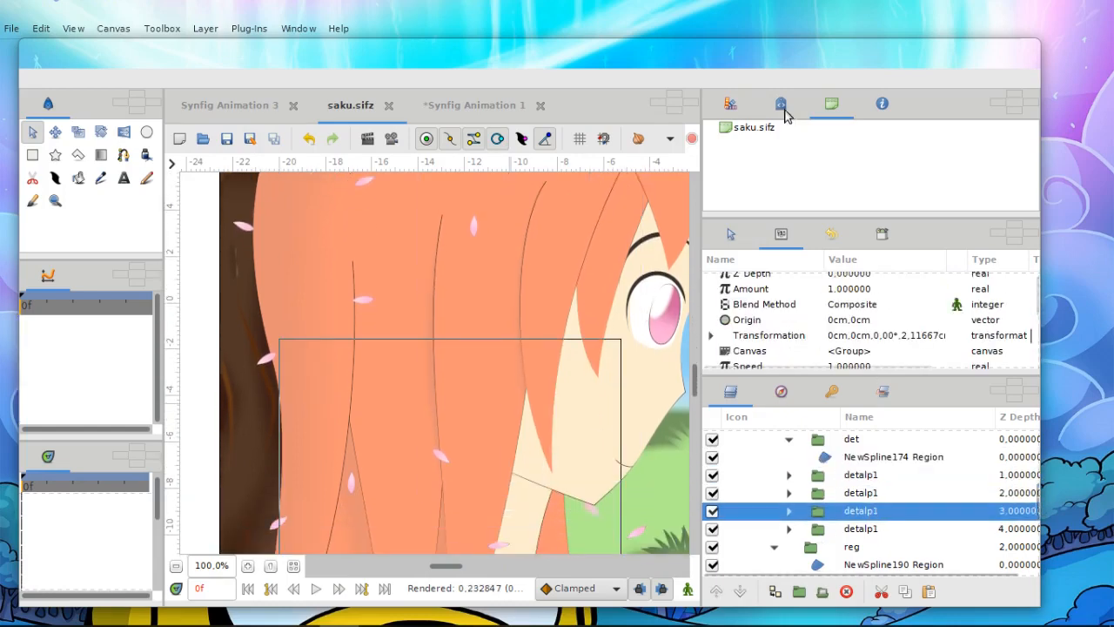
{"action": "scroll", "coordinate": [453, 402], "scroll_direction": "left", "scroll_amount": 3}
{"action": "scroll", "coordinate": [453, 401], "scroll_direction": "down", "scroll_amount": 2}
{"action": "scroll", "coordinate": [456, 406], "scroll_direction": "left", "scroll_amount": 2}
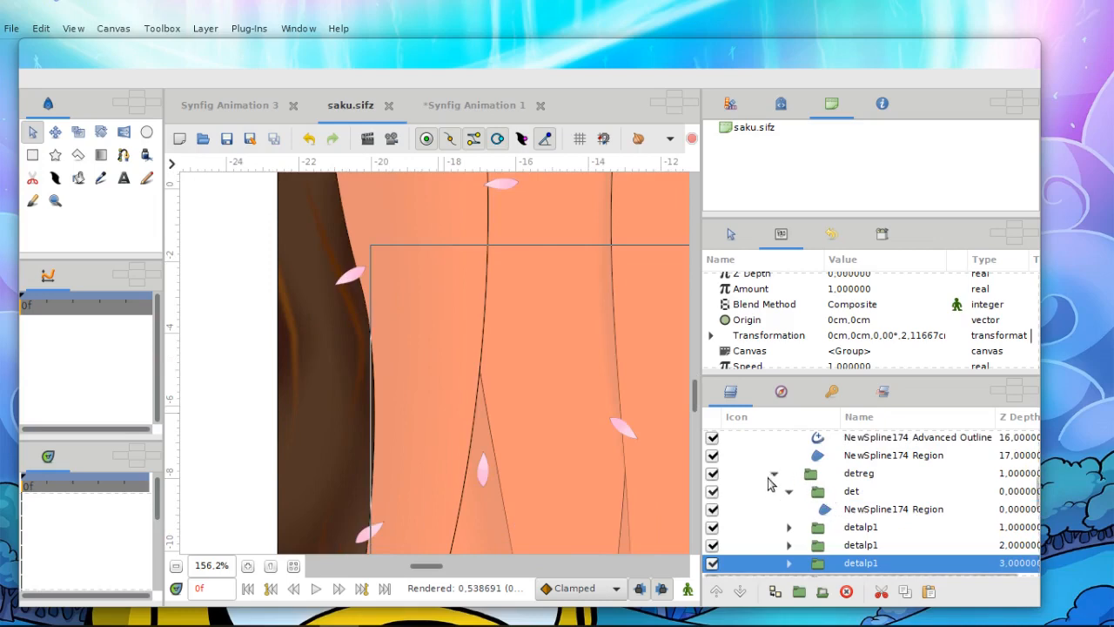
Collapse the detreg group and examine the shading around the lower hair strands.
{"action": "left_click", "coordinate": [773, 475]}
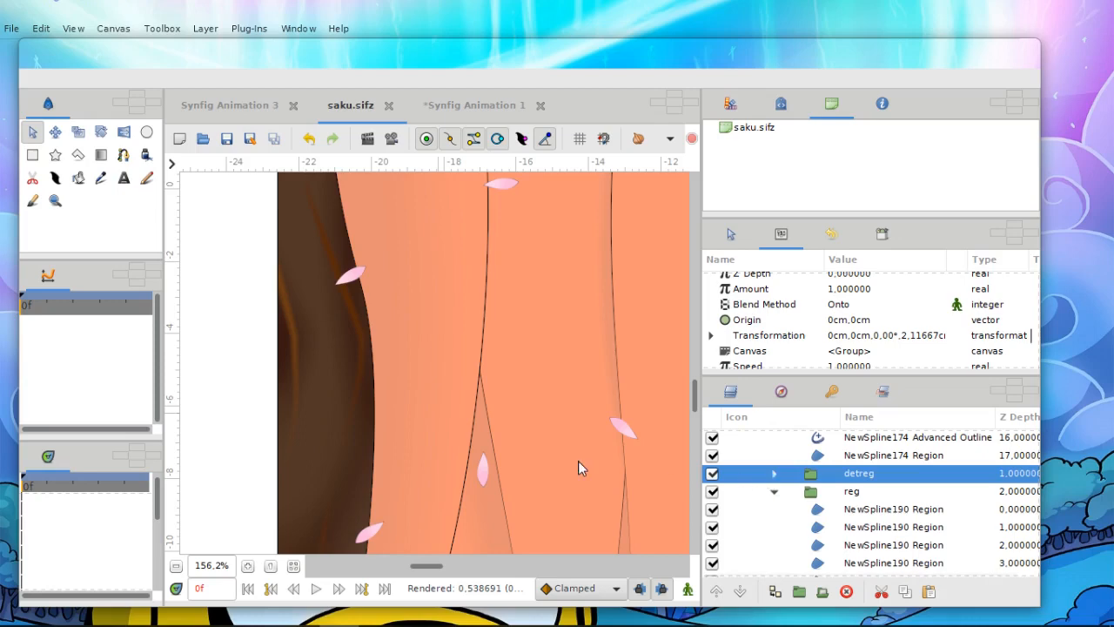
{"action": "scroll", "coordinate": [459, 364], "scroll_direction": "down", "scroll_amount": 2}
{"action": "scroll", "coordinate": [463, 370], "scroll_direction": "down", "scroll_amount": 1}
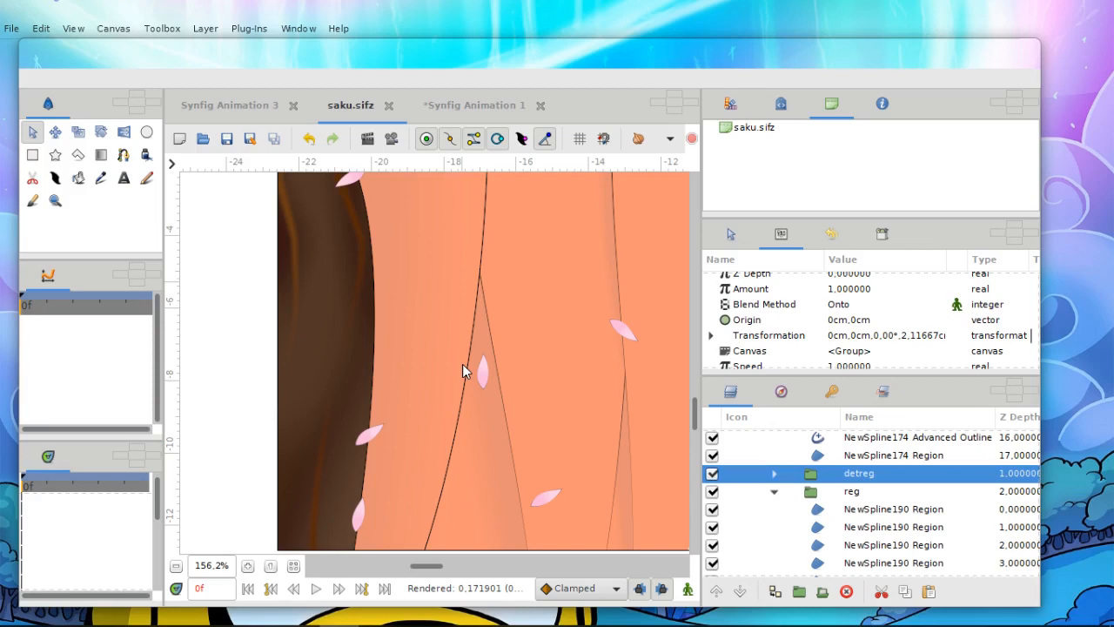
{"action": "scroll", "coordinate": [818, 517], "scroll_direction": "down", "scroll_amount": 3}
{"action": "scroll", "coordinate": [818, 517], "scroll_direction": "up", "scroll_amount": 3}
{"action": "left_click", "coordinate": [775, 473]}
{"action": "left_click", "coordinate": [774, 473]}
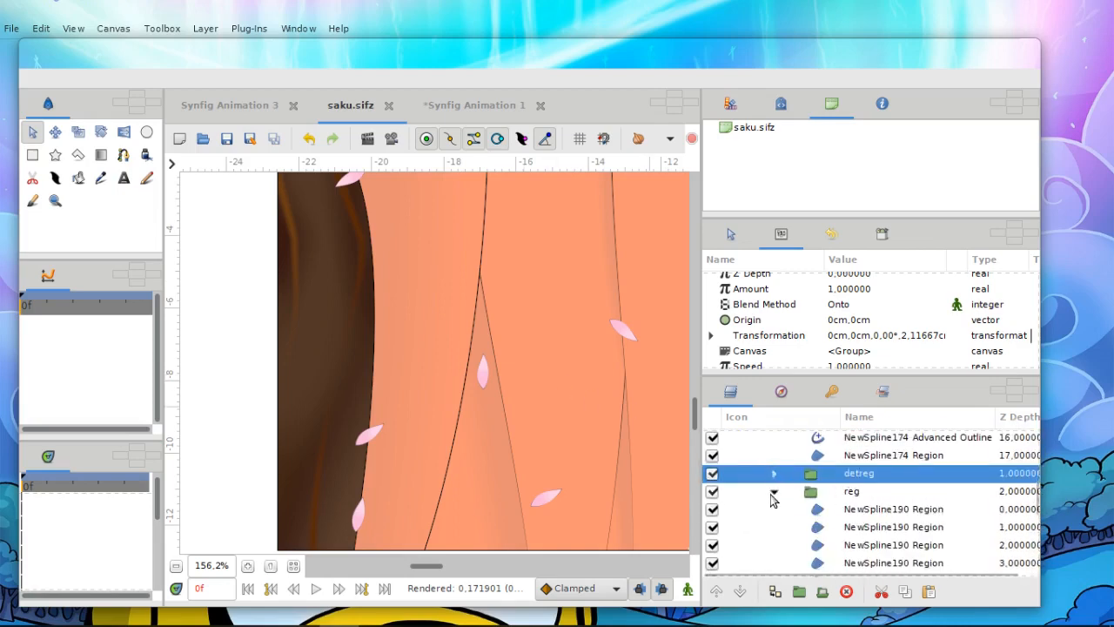
Collapse the reg group and look over the hair from the lower strands to the top of the head.
{"action": "left_click", "coordinate": [774, 491]}
{"action": "scroll", "coordinate": [463, 407], "scroll_direction": "down", "scroll_amount": 2}
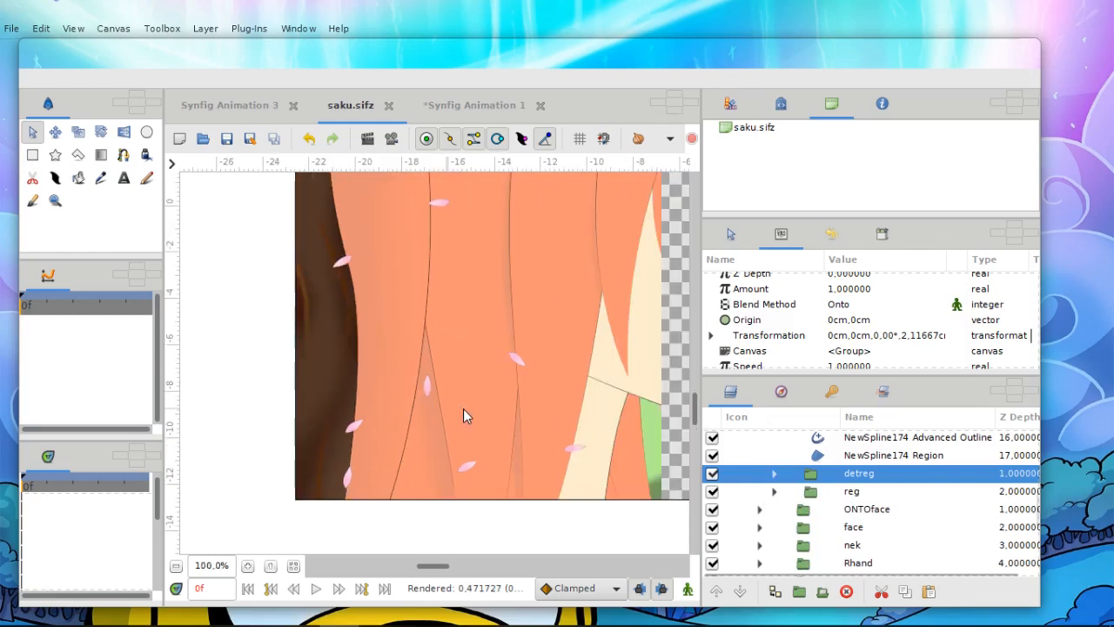
{"action": "scroll", "coordinate": [463, 409], "scroll_direction": "right", "scroll_amount": 3}
{"action": "scroll", "coordinate": [464, 422], "scroll_direction": "right", "scroll_amount": 4}
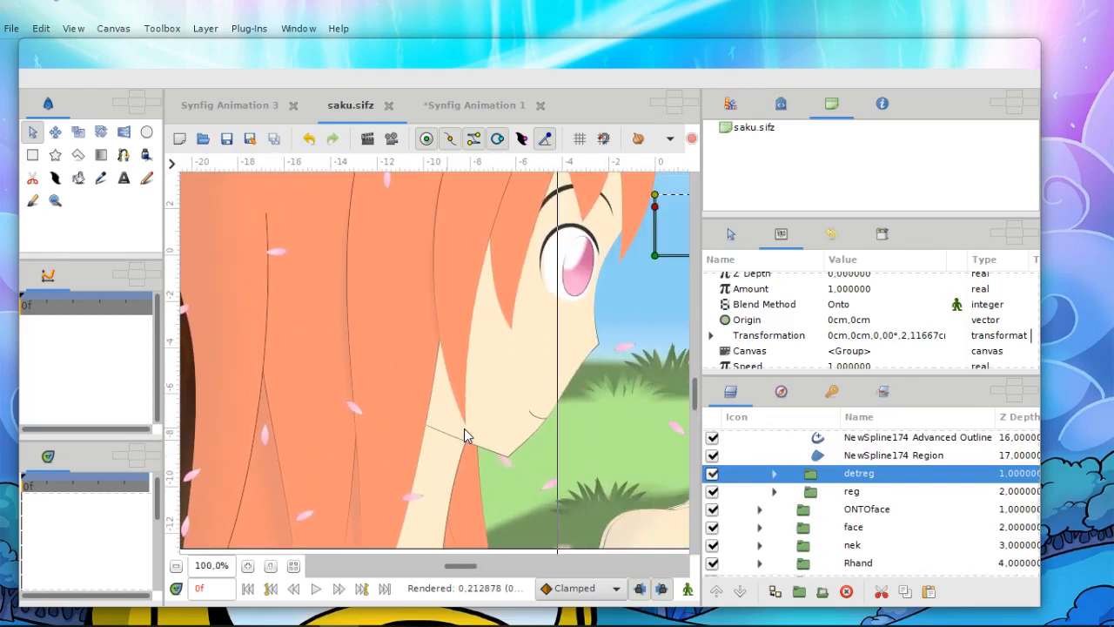
{"action": "scroll", "coordinate": [409, 388], "scroll_direction": "down", "scroll_amount": 2}
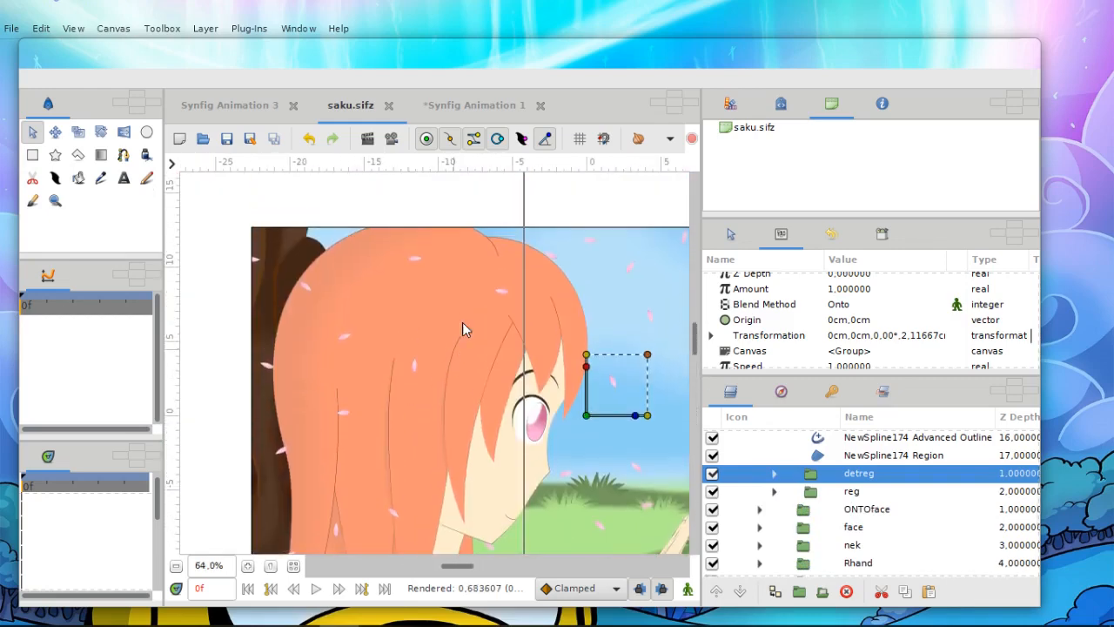
{"action": "scroll", "coordinate": [374, 444], "scroll_direction": "down", "scroll_amount": 2}
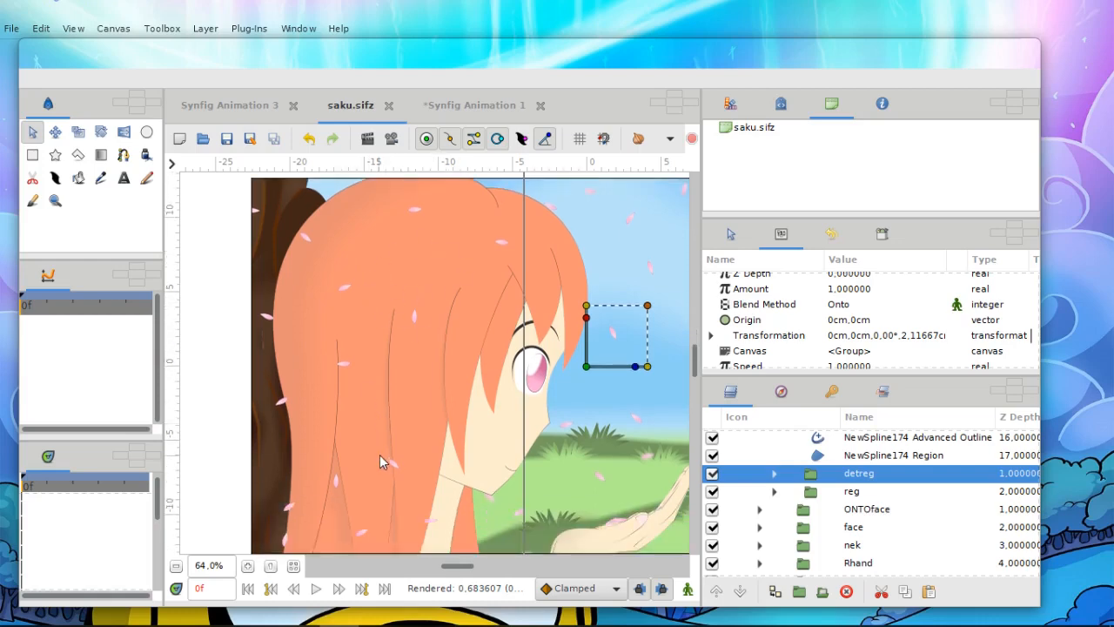
Collapse the lines group, expand reg and select its NewSpline190 Region at Z depth 0.
{"action": "scroll", "coordinate": [841, 498], "scroll_direction": "up", "scroll_amount": 6}
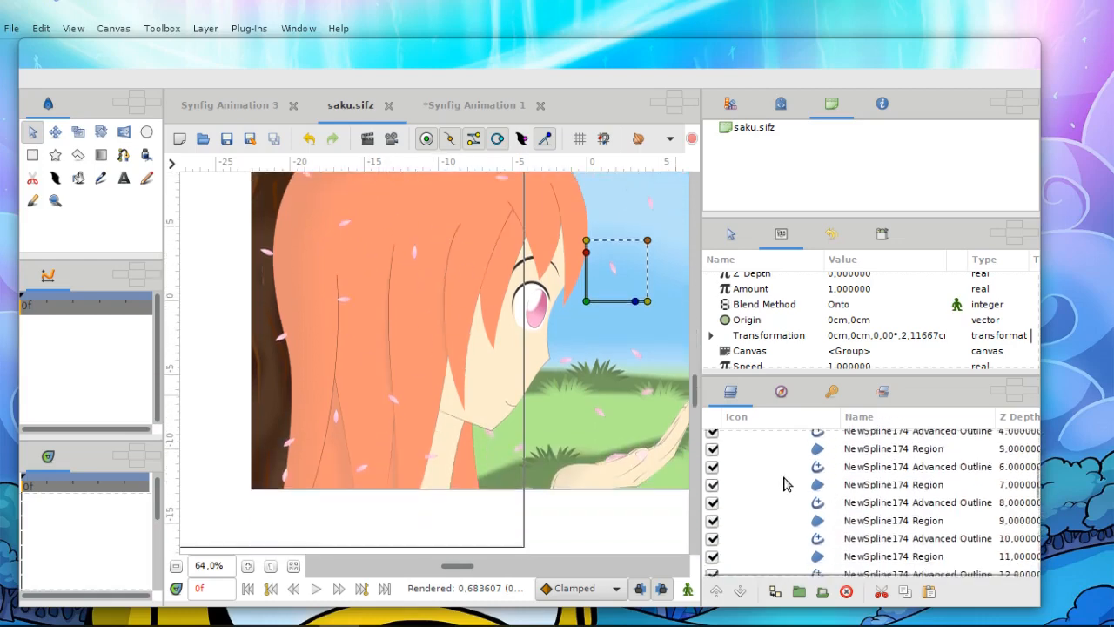
{"action": "left_click", "coordinate": [774, 447]}
{"action": "left_click", "coordinate": [829, 484]}
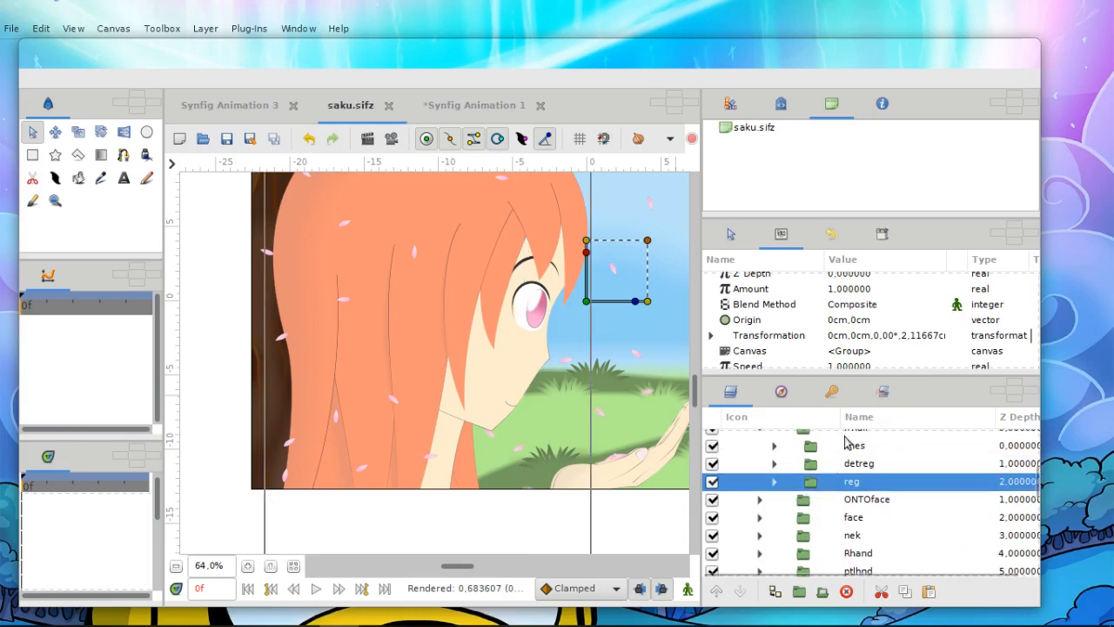
{"action": "left_click", "coordinate": [823, 447]}
{"action": "left_click", "coordinate": [840, 487]}
{"action": "left_click", "coordinate": [776, 483]}
{"action": "left_click", "coordinate": [842, 503]}
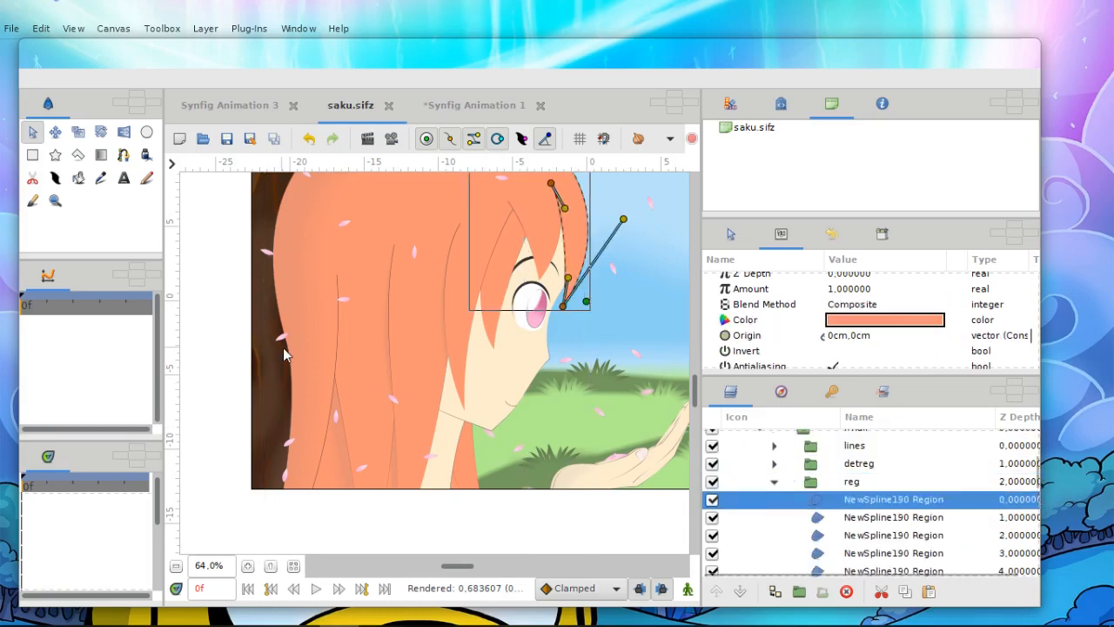
Review the Color, Feather and other parameters of the NewSpline190 Region at Z depth 0 against the hair on the canvas.
{"action": "scroll", "coordinate": [300, 359], "scroll_direction": "up", "scroll_amount": 2}
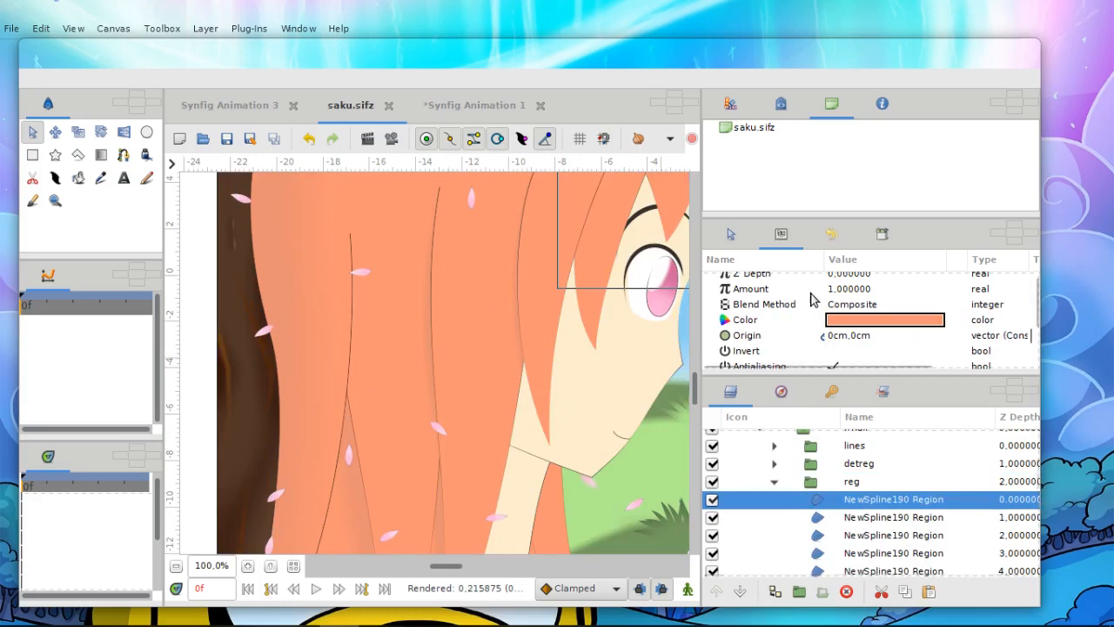
{"action": "scroll", "coordinate": [805, 289], "scroll_direction": "up", "scroll_amount": 1}
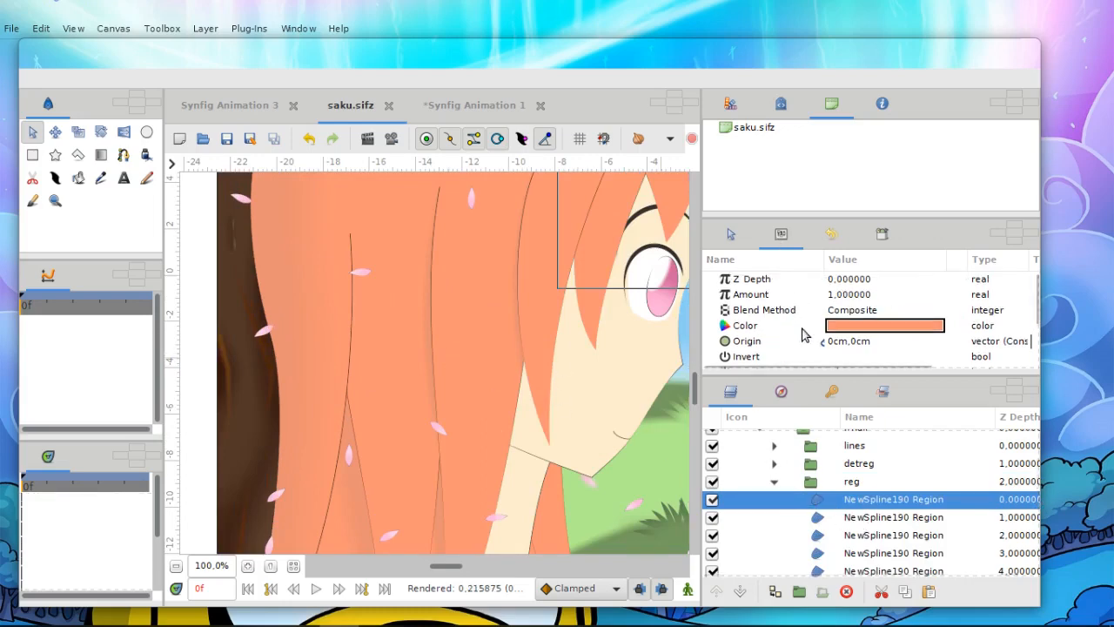
{"action": "scroll", "coordinate": [810, 317], "scroll_direction": "down", "scroll_amount": 1}
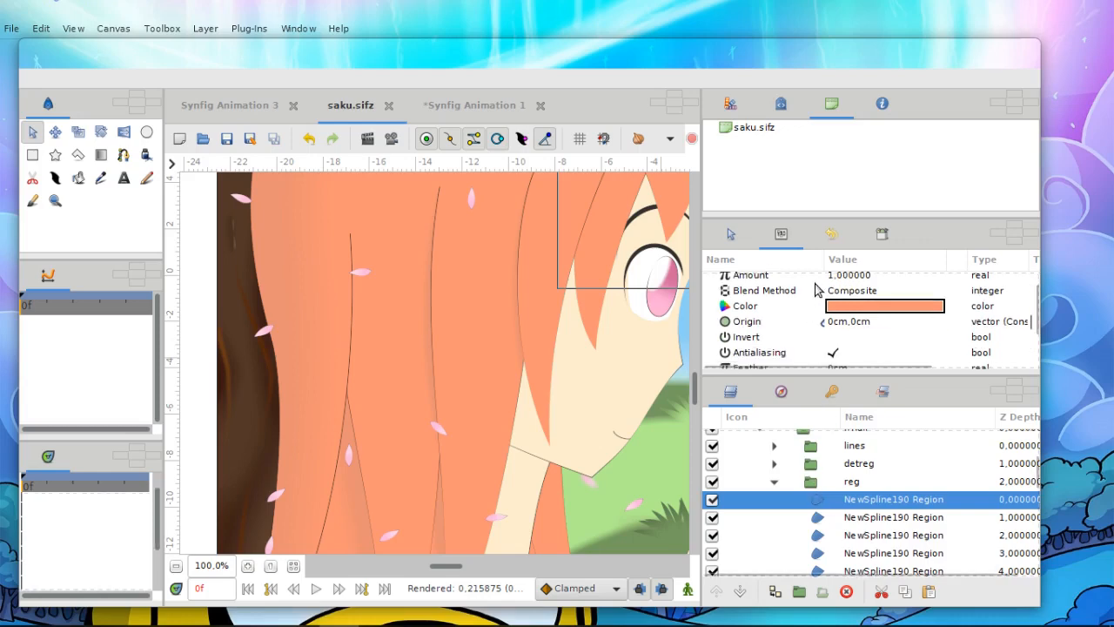
{"action": "scroll", "coordinate": [808, 334], "scroll_direction": "down", "scroll_amount": 3}
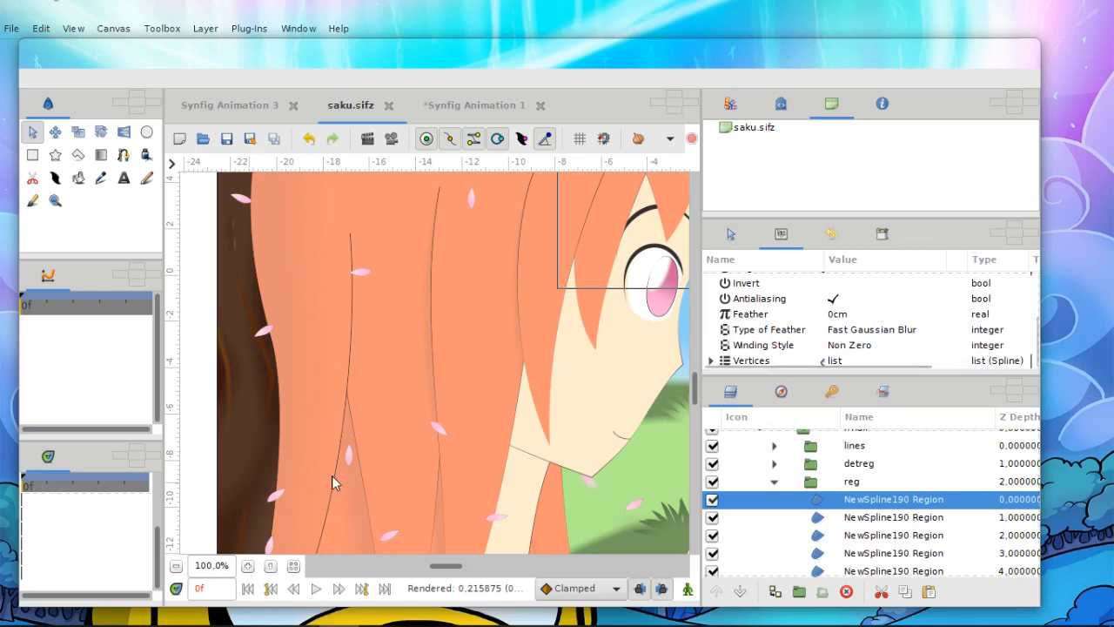
{"action": "scroll", "coordinate": [453, 428], "scroll_direction": "down", "scroll_amount": 2}
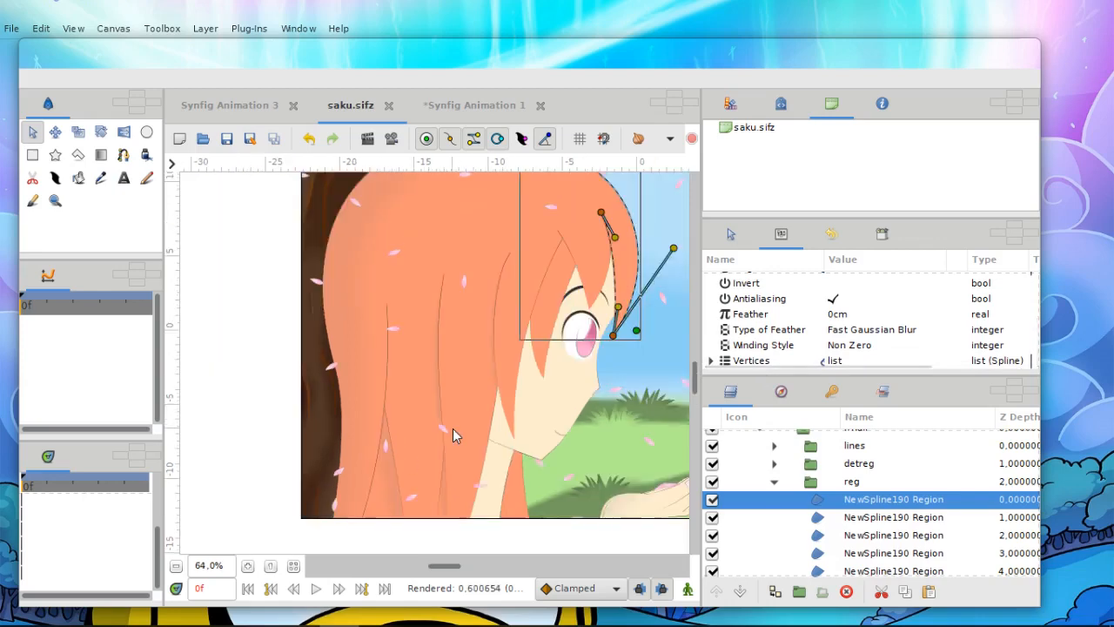
Select the ptc region at Z depth 9 in reg and examine its shape over the hair.
{"action": "scroll", "coordinate": [452, 428], "scroll_direction": "down", "scroll_amount": 1}
{"action": "scroll", "coordinate": [844, 531], "scroll_direction": "down", "scroll_amount": 3}
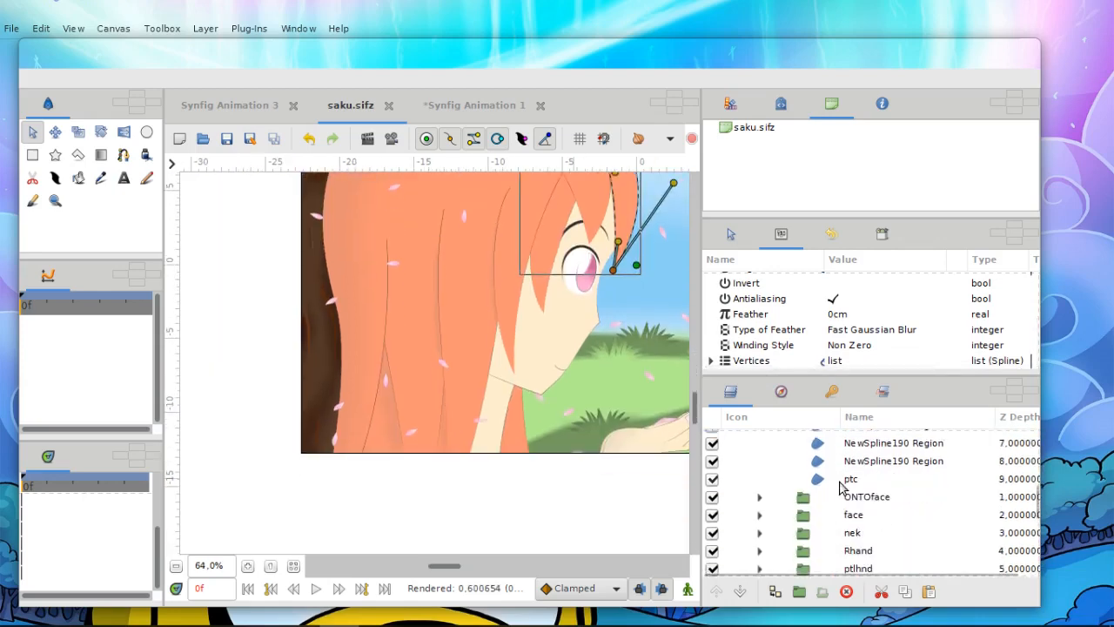
{"action": "left_click", "coordinate": [845, 484]}
{"action": "scroll", "coordinate": [393, 402], "scroll_direction": "up", "scroll_amount": 3}
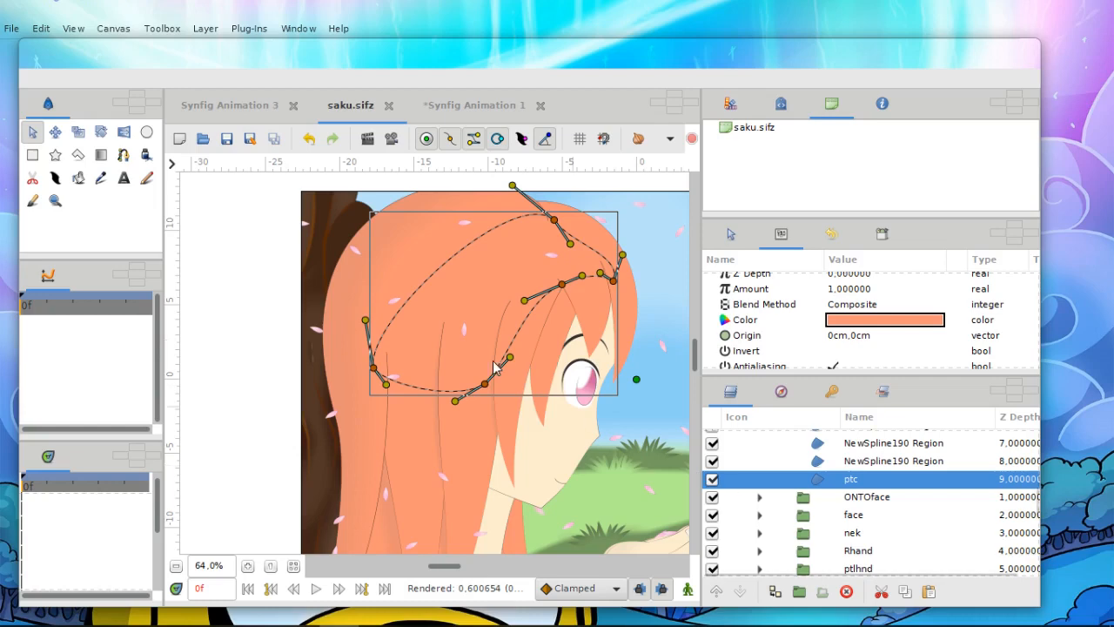
{"action": "scroll", "coordinate": [476, 351], "scroll_direction": "up", "scroll_amount": 2}
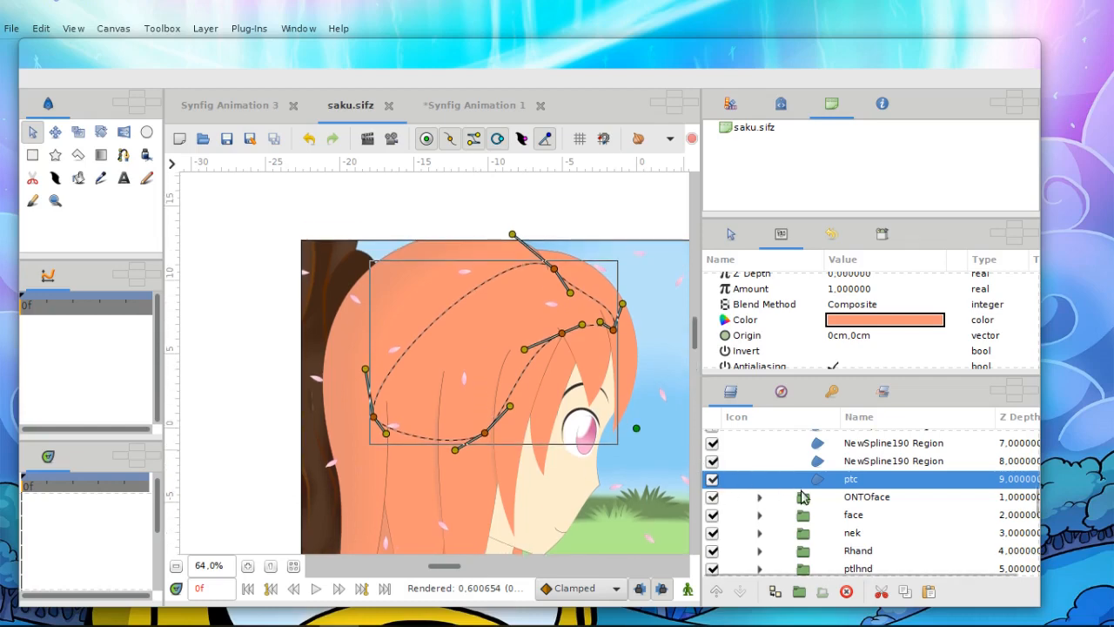
Hide the ptc region and show it again to check which part of the hair it fills.
{"action": "scroll", "coordinate": [803, 496], "scroll_direction": "up", "scroll_amount": 1}
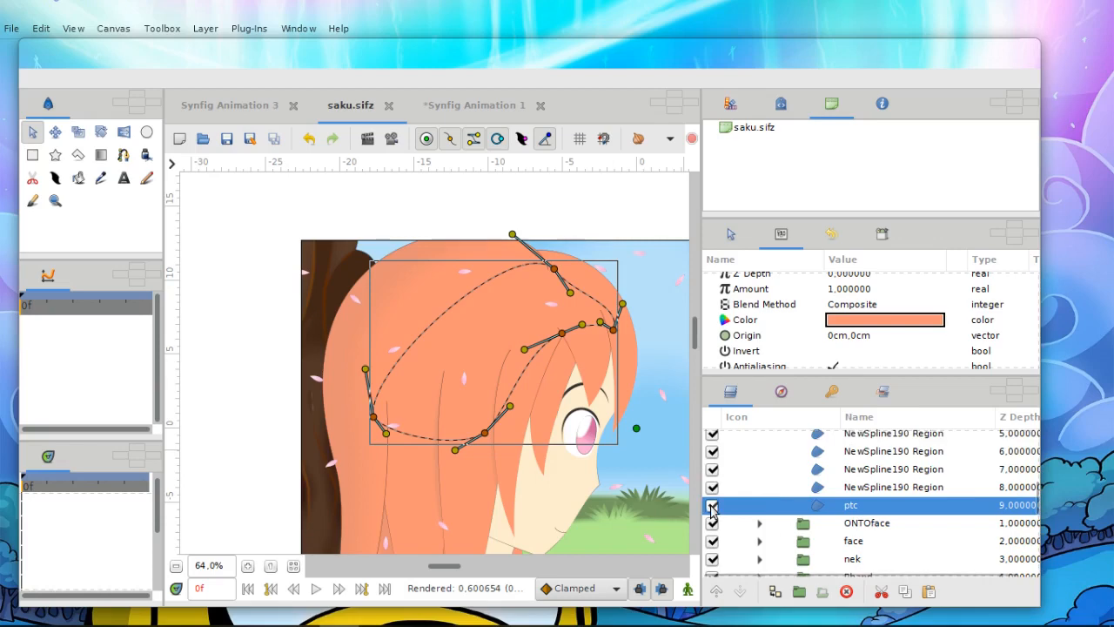
{"action": "left_click", "coordinate": [712, 507]}
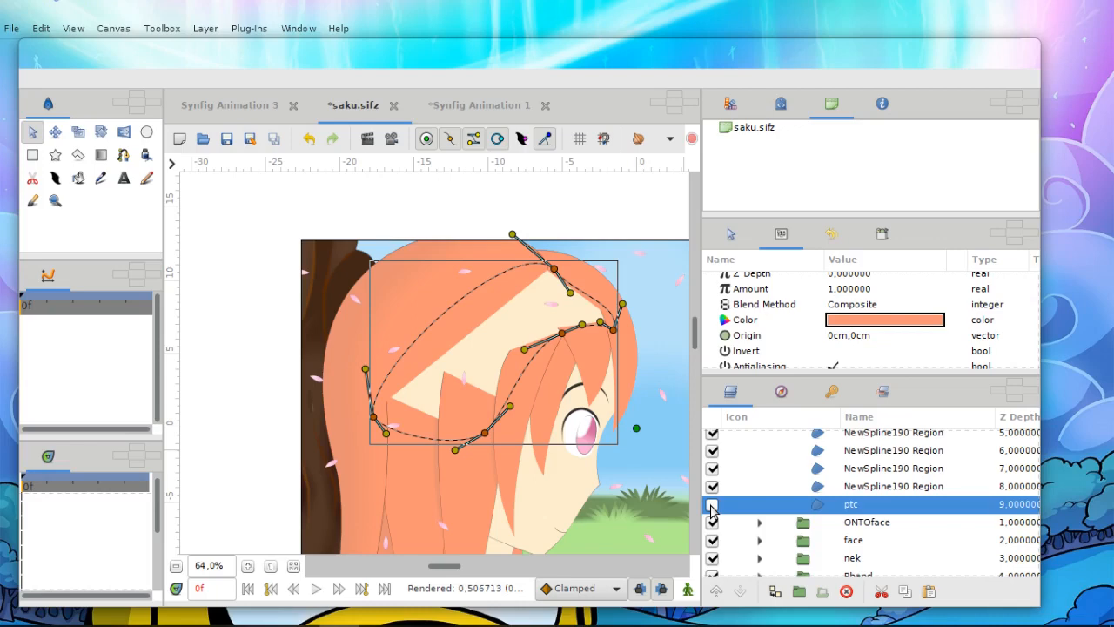
{"action": "left_click", "coordinate": [711, 507]}
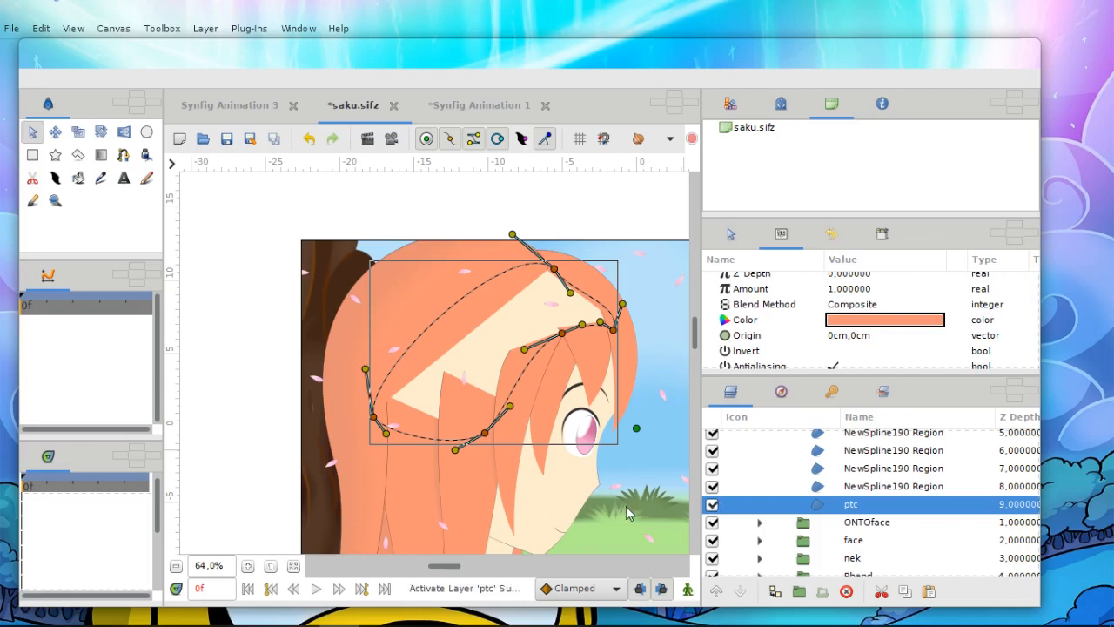
Look over the complete scene with the character's hair, face and outstretched hand.
{"action": "scroll", "coordinate": [532, 348], "scroll_direction": "down", "scroll_amount": 5}
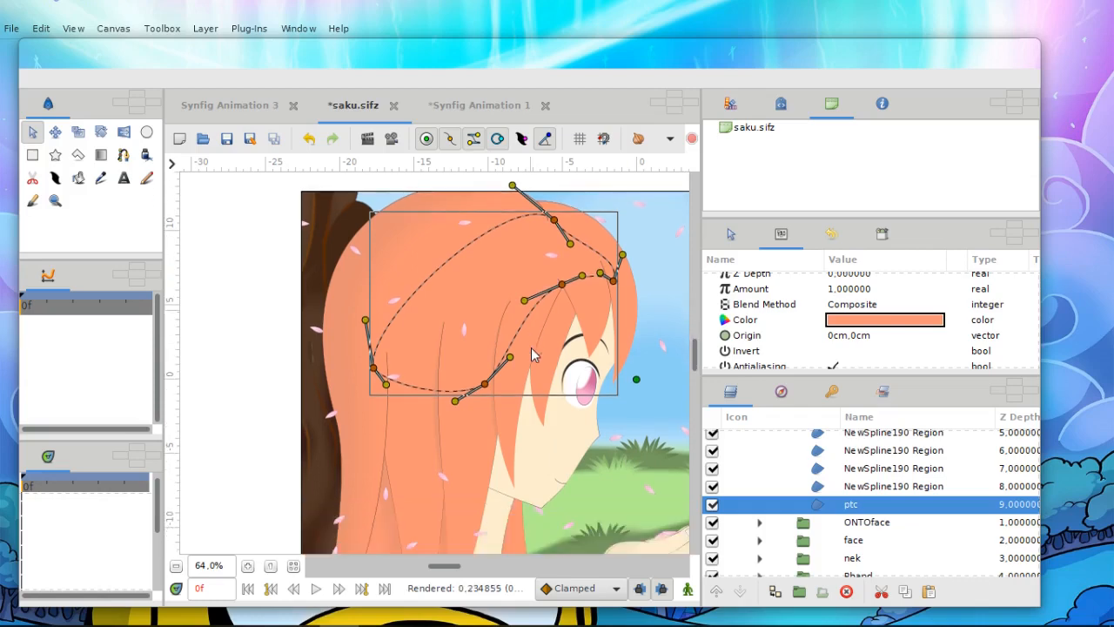
{"action": "scroll", "coordinate": [531, 376], "scroll_direction": "right", "scroll_amount": 5}
{"action": "scroll", "coordinate": [532, 384], "scroll_direction": "right", "scroll_amount": 3}
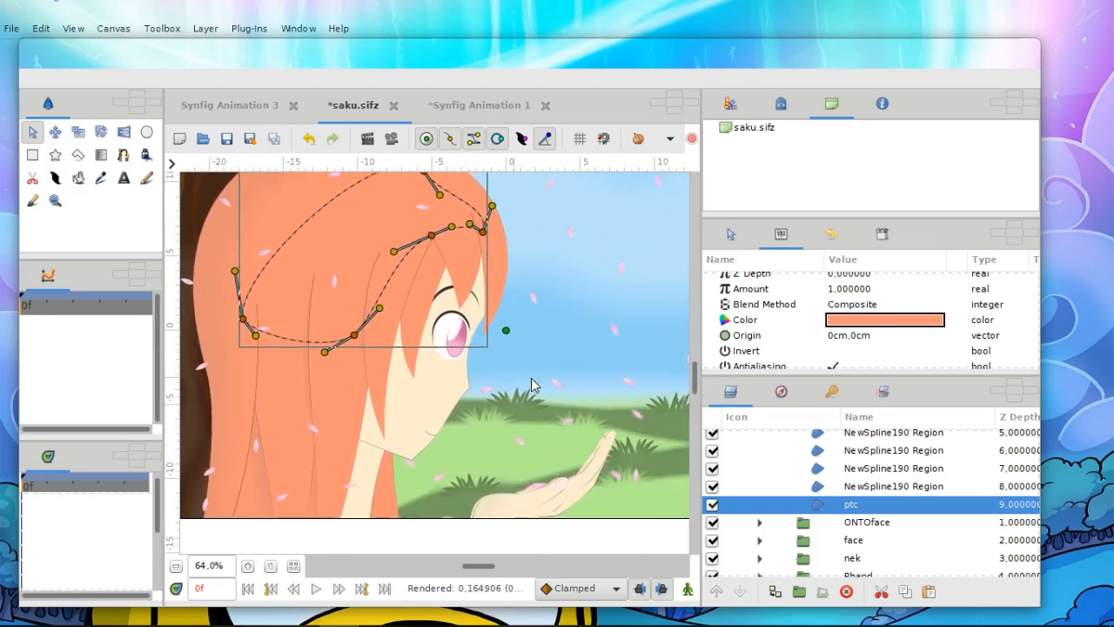
{"action": "scroll", "coordinate": [530, 386], "scroll_direction": "down", "scroll_amount": 2}
{"action": "scroll", "coordinate": [487, 409], "scroll_direction": "up", "scroll_amount": 2}
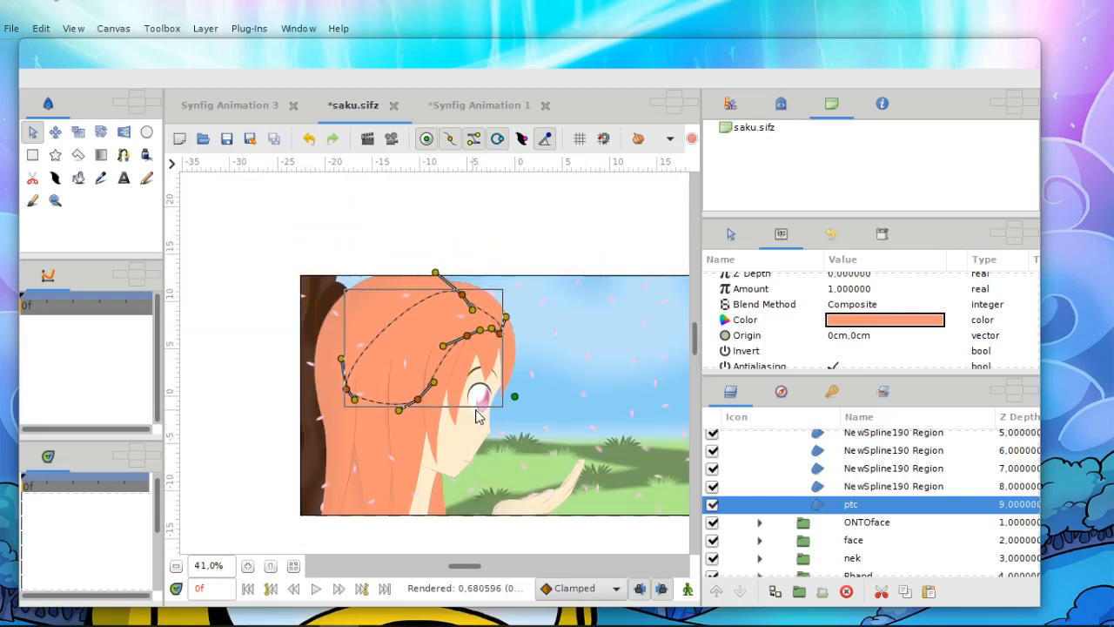
Examine the character's hair and face up close around the outline of the ptc region.
{"action": "scroll", "coordinate": [476, 416], "scroll_direction": "left", "scroll_amount": 2}
{"action": "scroll", "coordinate": [475, 416], "scroll_direction": "up", "scroll_amount": 3}
{"action": "scroll", "coordinate": [475, 416], "scroll_direction": "left", "scroll_amount": 5}
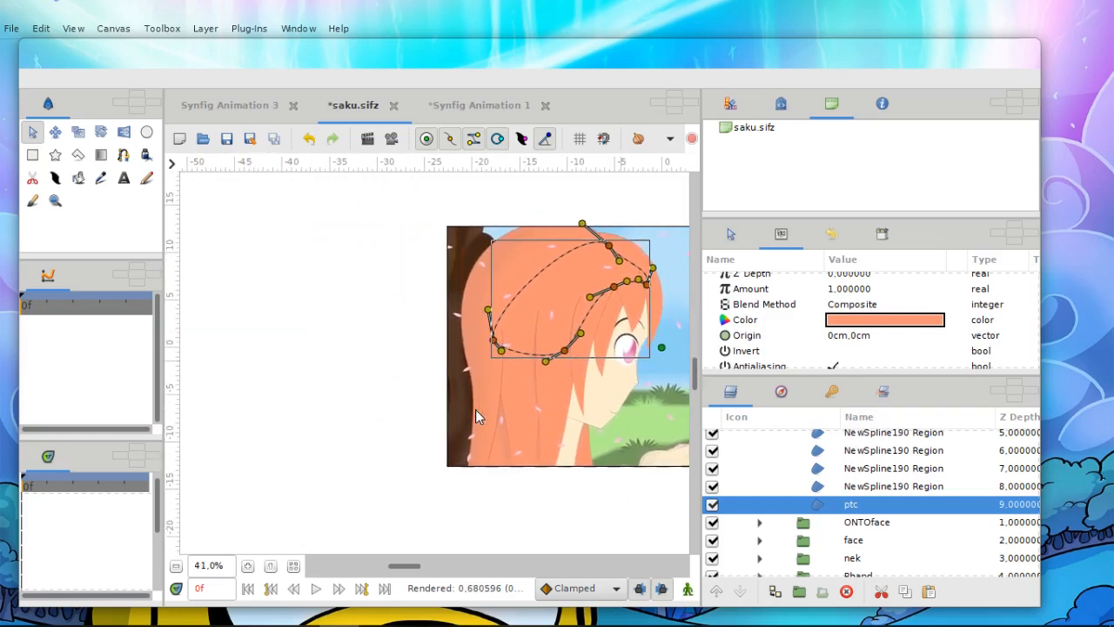
{"action": "scroll", "coordinate": [475, 416], "scroll_direction": "up", "scroll_amount": 2}
{"action": "scroll", "coordinate": [509, 396], "scroll_direction": "right", "scroll_amount": 6}
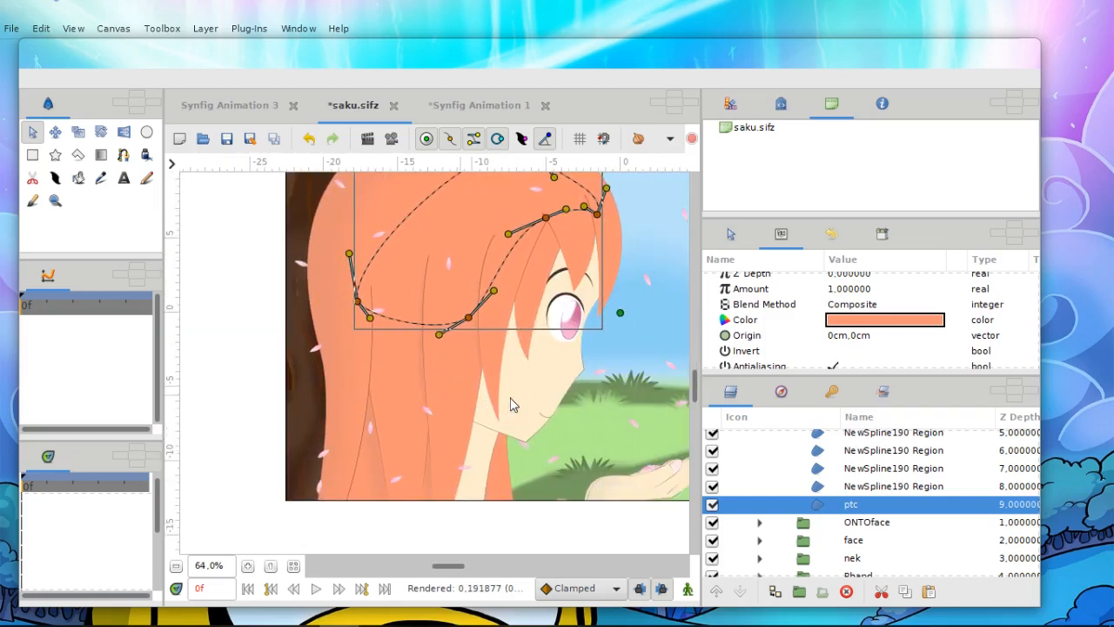
{"action": "scroll", "coordinate": [511, 404], "scroll_direction": "up", "scroll_amount": 2}
{"action": "scroll", "coordinate": [511, 405], "scroll_direction": "right", "scroll_amount": 4}
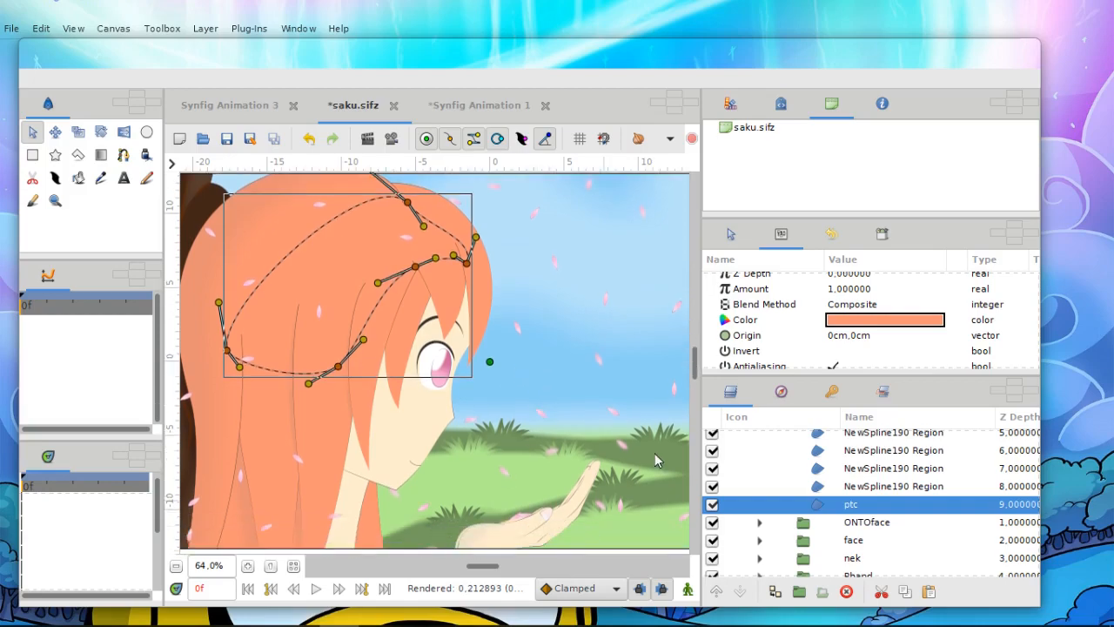
Widen the canvas area by narrowing the side panels, and maximize the window to fit more of the scene.
{"action": "left_click_drag", "start_coordinate": [706, 442], "coordinate": [843, 444]}
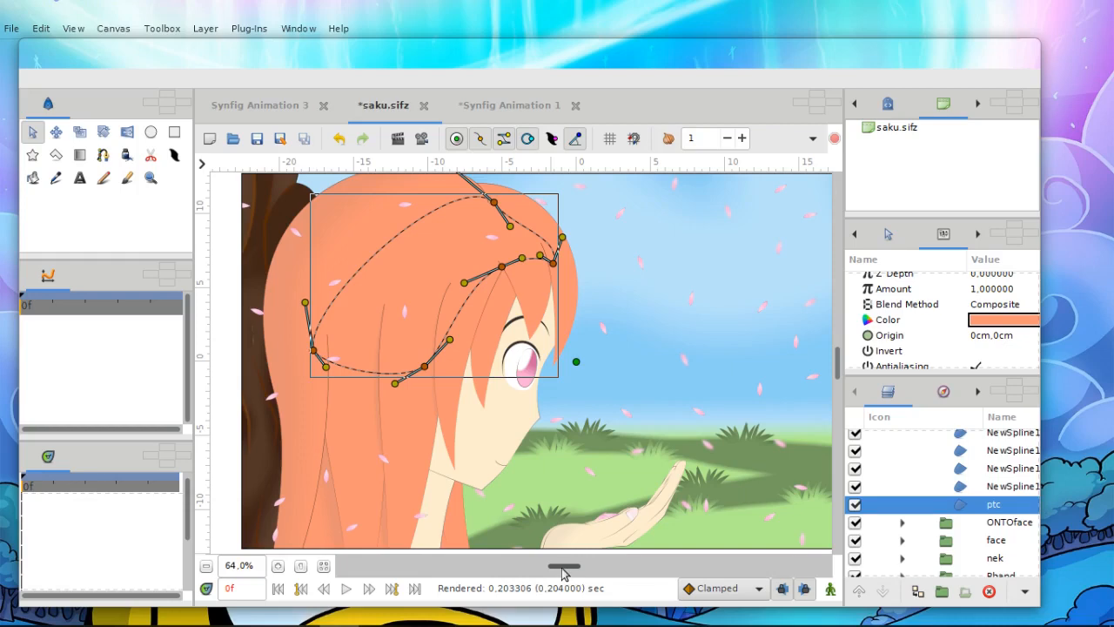
{"action": "scroll", "coordinate": [570, 568], "scroll_direction": "right", "scroll_amount": 1}
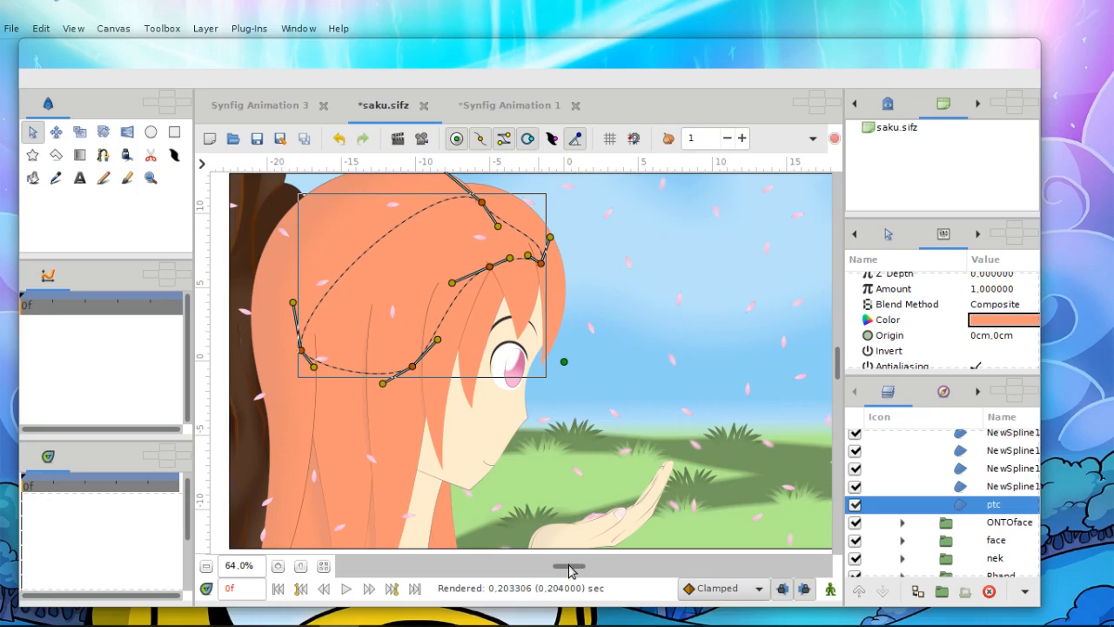
{"action": "scroll", "coordinate": [505, 375], "scroll_direction": "down", "scroll_amount": 1}
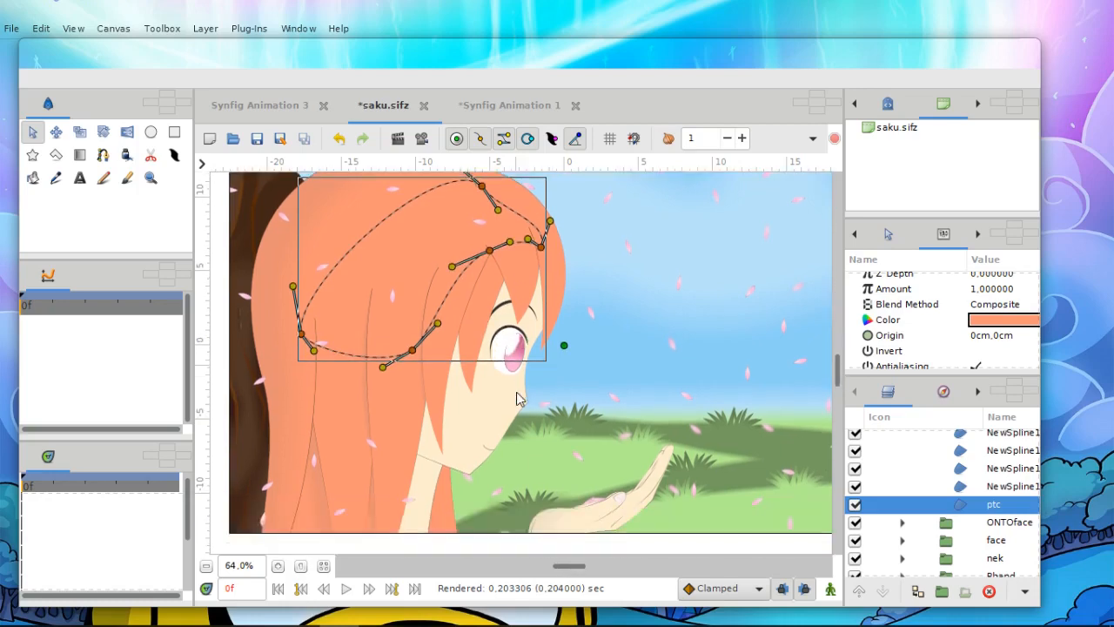
{"action": "left_click_drag", "start_coordinate": [562, 568], "coordinate": [549, 571]}
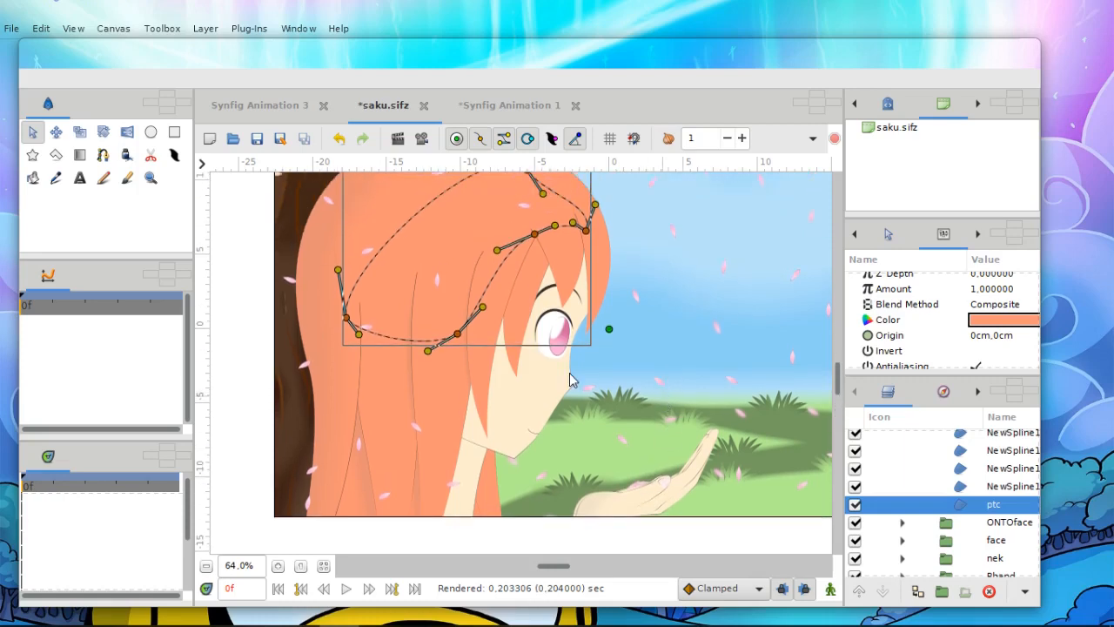
{"action": "scroll", "coordinate": [417, 371], "scroll_direction": "up", "scroll_amount": 2}
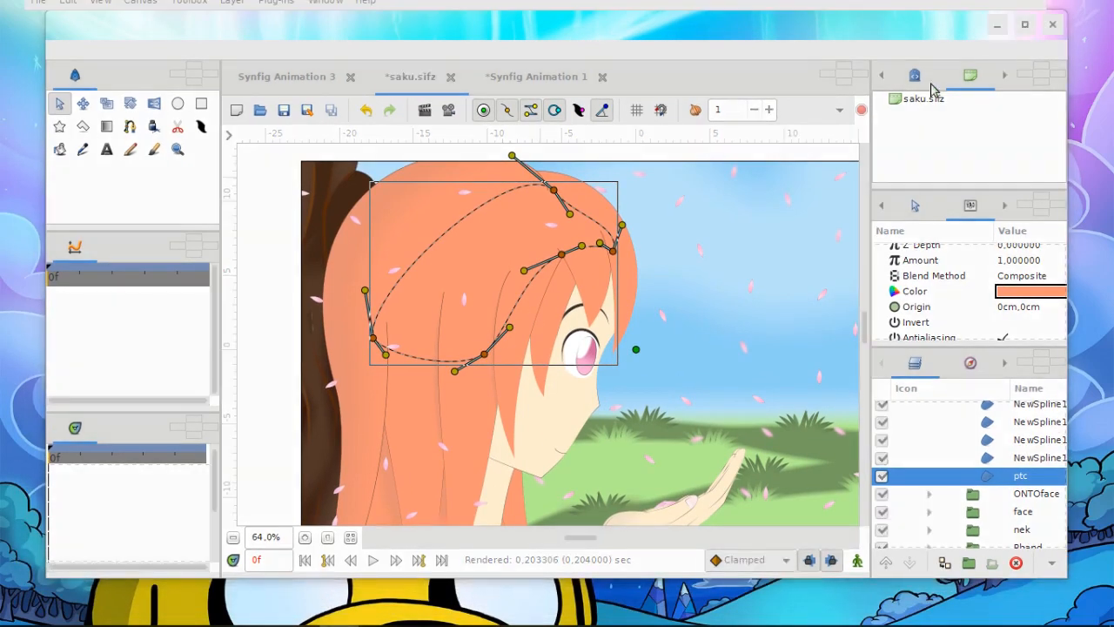
{"action": "key", "text": "super+Up"}
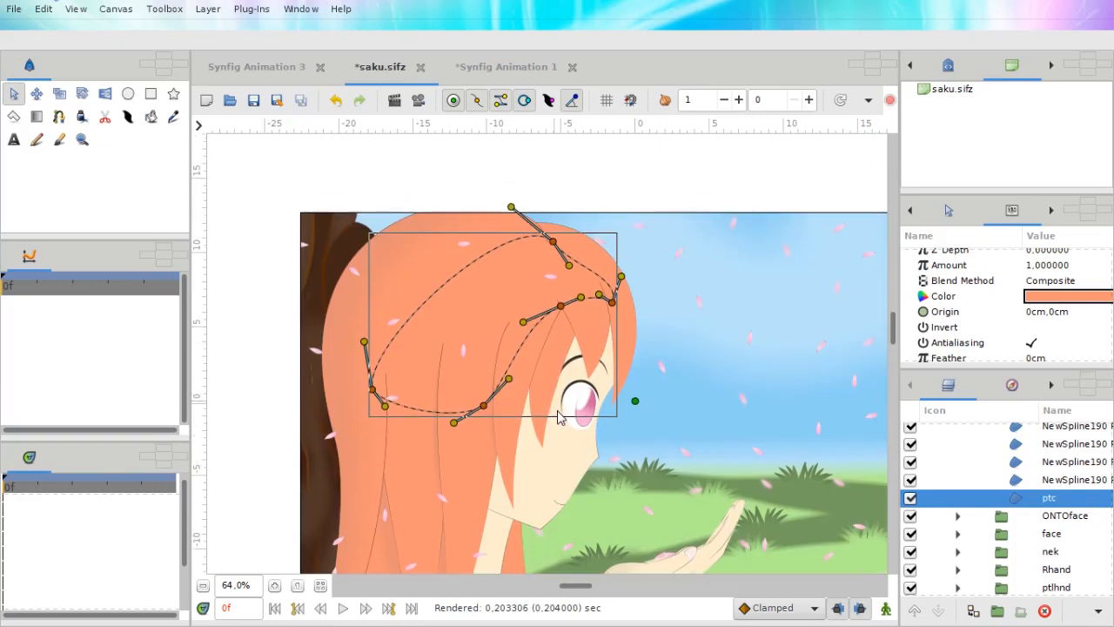
{"action": "left_click_drag", "start_coordinate": [578, 587], "coordinate": [604, 589]}
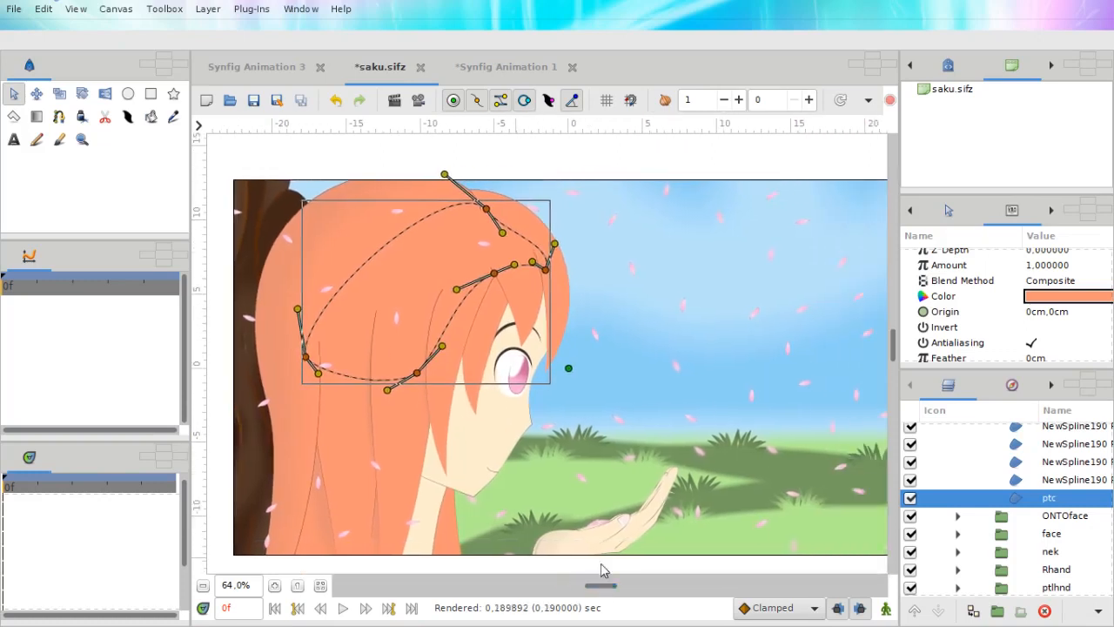
Look over the hair strands and the ptc region in the enlarged canvas view.
{"action": "scroll", "coordinate": [619, 444], "scroll_direction": "down", "scroll_amount": 2}
{"action": "scroll", "coordinate": [619, 445], "scroll_direction": "up", "scroll_amount": 1}
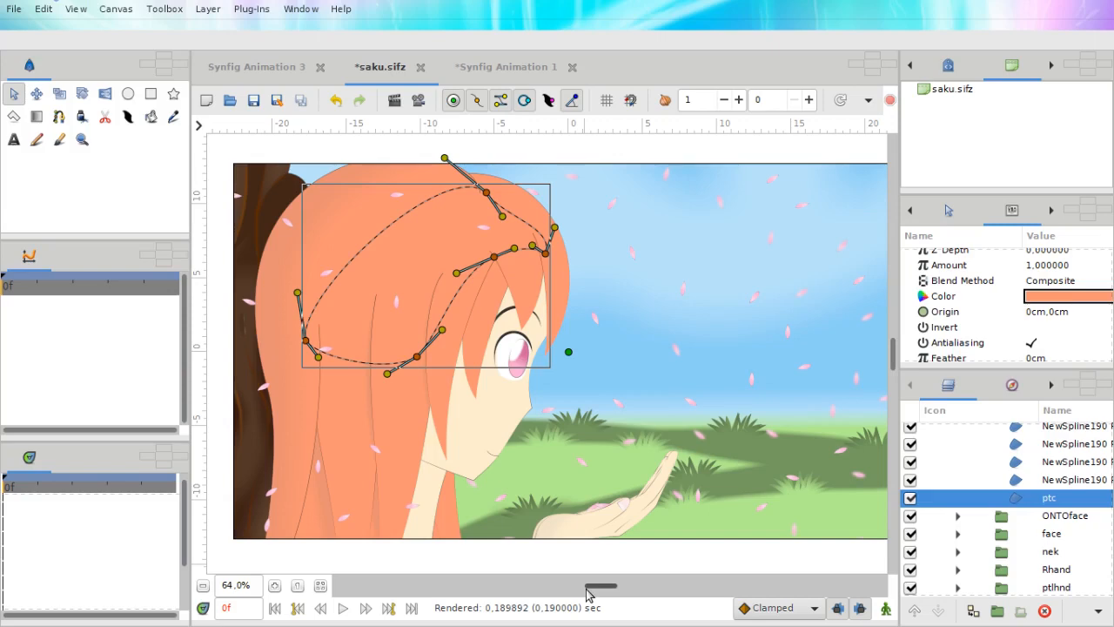
{"action": "scroll", "coordinate": [401, 446], "scroll_direction": "up", "scroll_amount": 1}
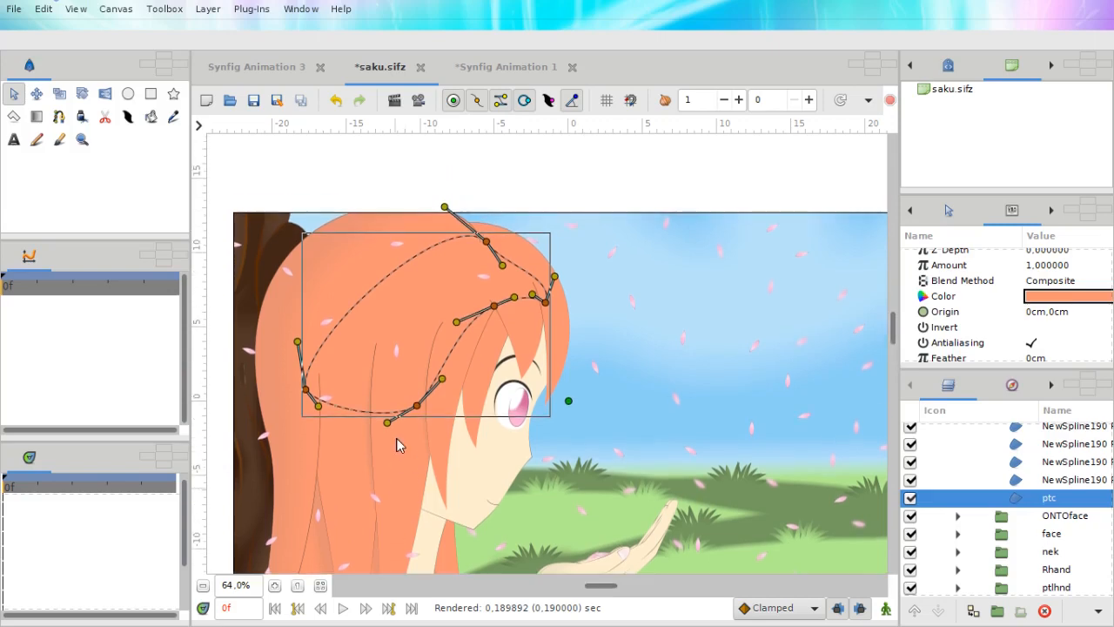
{"action": "scroll", "coordinate": [565, 441], "scroll_direction": "down", "scroll_amount": 1}
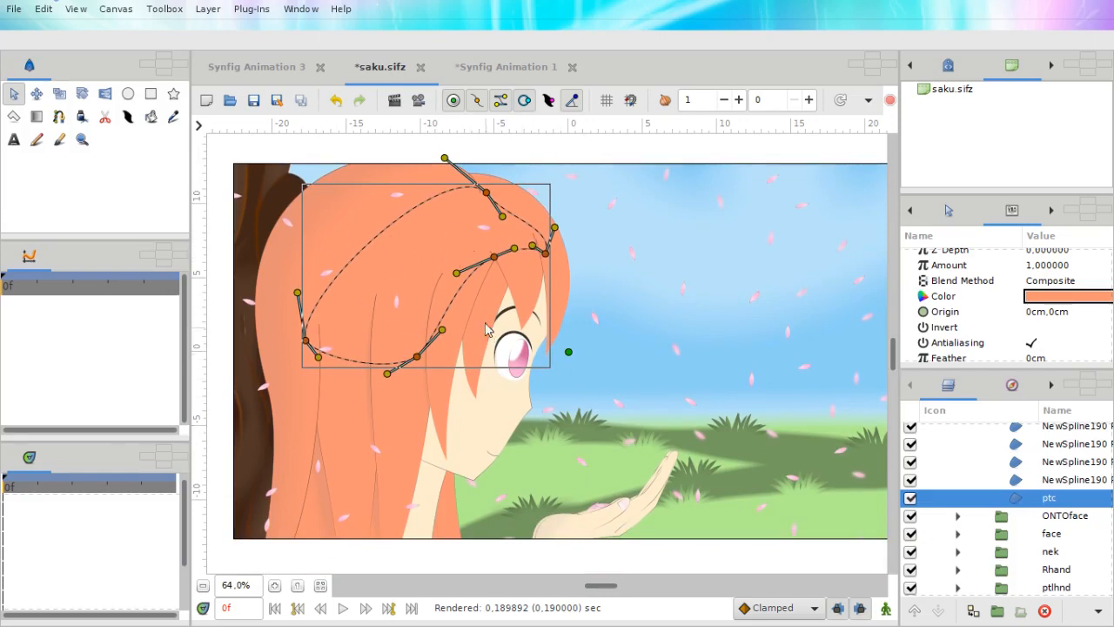
{"action": "scroll", "coordinate": [401, 341], "scroll_direction": "down", "scroll_amount": 1}
{"action": "scroll", "coordinate": [400, 342], "scroll_direction": "up", "scroll_amount": 1}
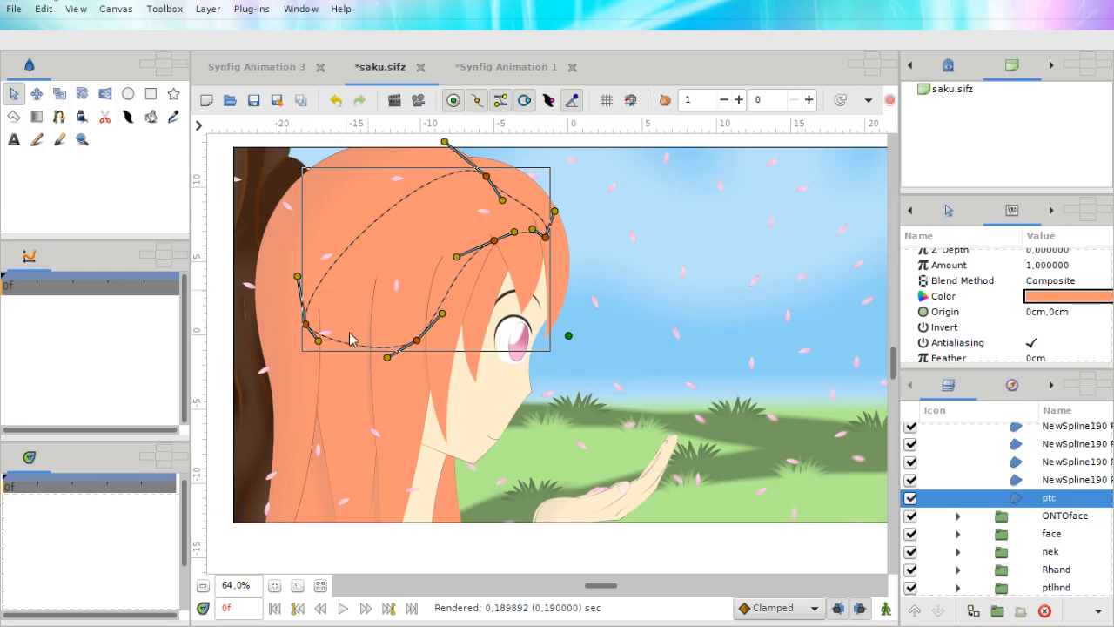
{"action": "left_click", "coordinate": [341, 385]}
{"action": "left_click", "coordinate": [428, 261]}
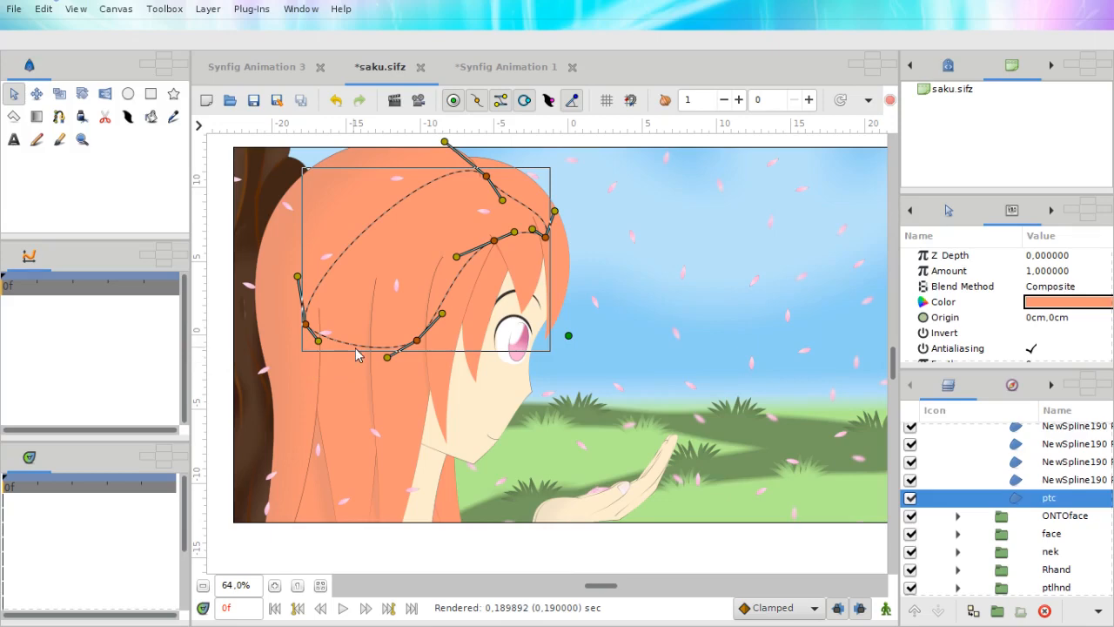
Select a NewSpline174 bark outline on the tree trunk, followed by the trunk's NewSpline174 fill region in reg.
{"action": "scroll", "coordinate": [355, 354], "scroll_direction": "up", "scroll_amount": 2}
{"action": "scroll", "coordinate": [274, 227], "scroll_direction": "down", "scroll_amount": 3}
{"action": "scroll", "coordinate": [275, 227], "scroll_direction": "up", "scroll_amount": 3}
{"action": "left_click", "coordinate": [274, 228]}
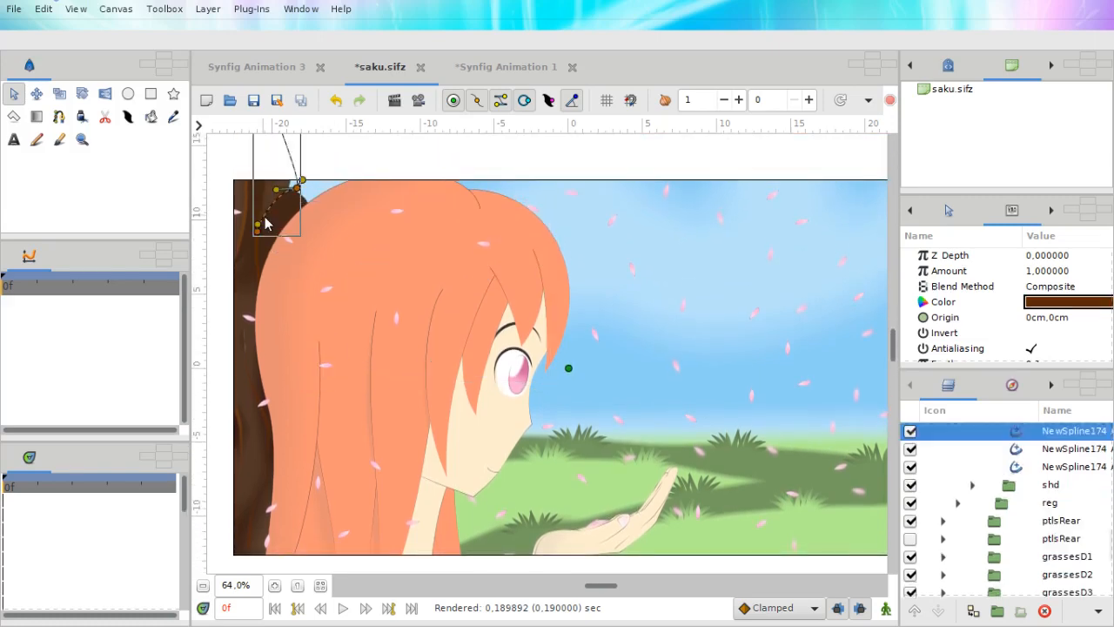
{"action": "left_click", "coordinate": [246, 267]}
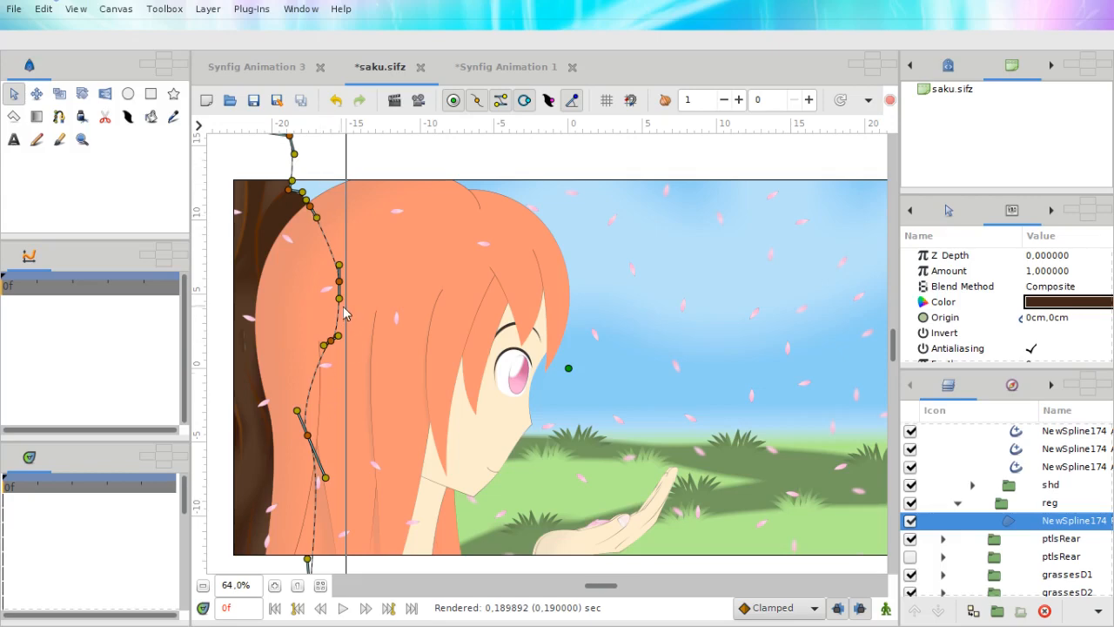
Examine how the dark brown trunk region's shape continues behind the character's hair and beyond the canvas frame.
{"action": "scroll", "coordinate": [344, 315], "scroll_direction": "down", "scroll_amount": 1}
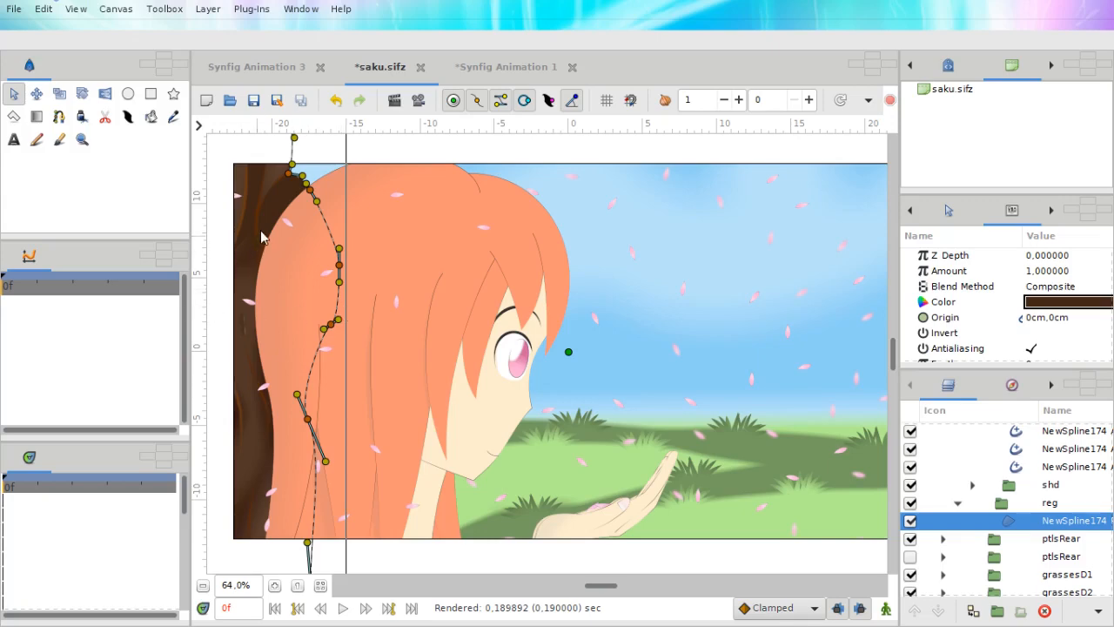
{"action": "scroll", "coordinate": [294, 239], "scroll_direction": "up", "scroll_amount": 1}
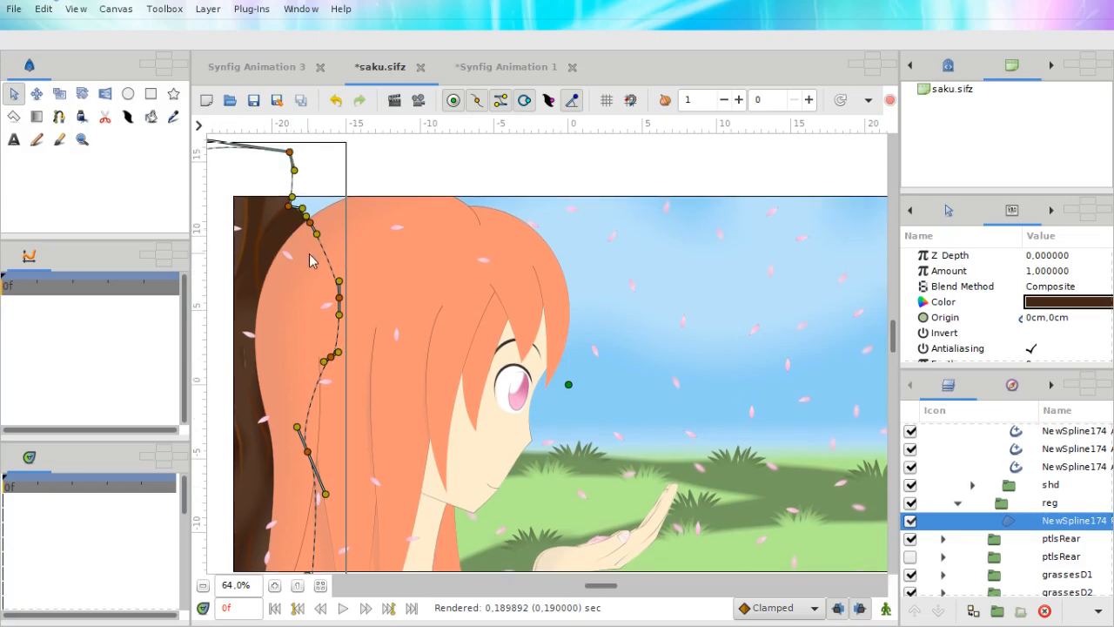
{"action": "scroll", "coordinate": [309, 259], "scroll_direction": "down", "scroll_amount": 1}
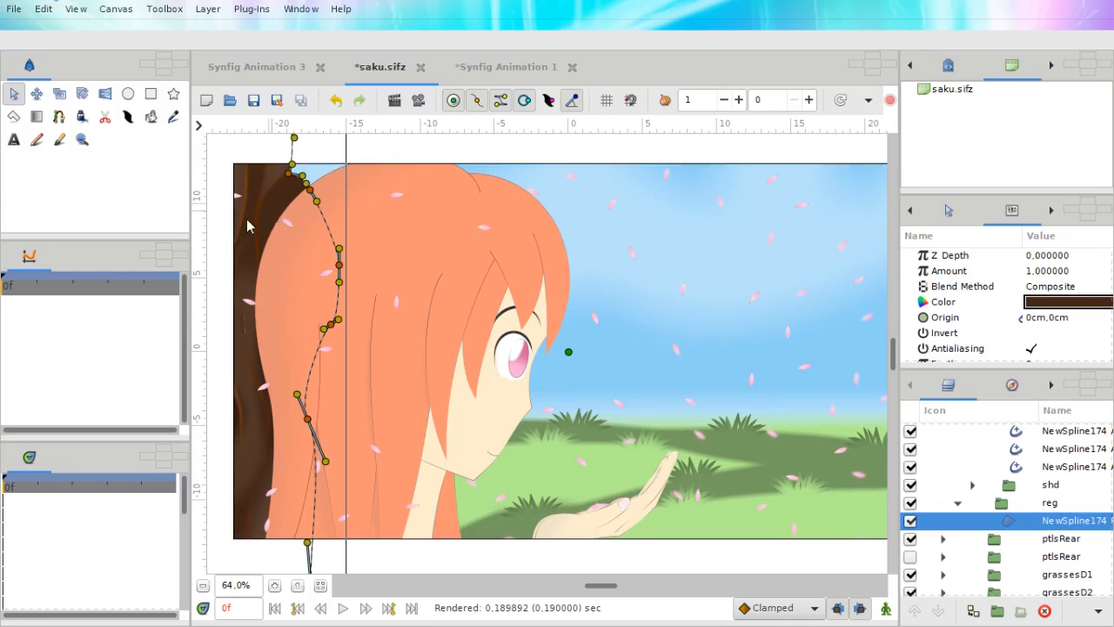
{"action": "scroll", "coordinate": [259, 250], "scroll_direction": "left", "scroll_amount": 1}
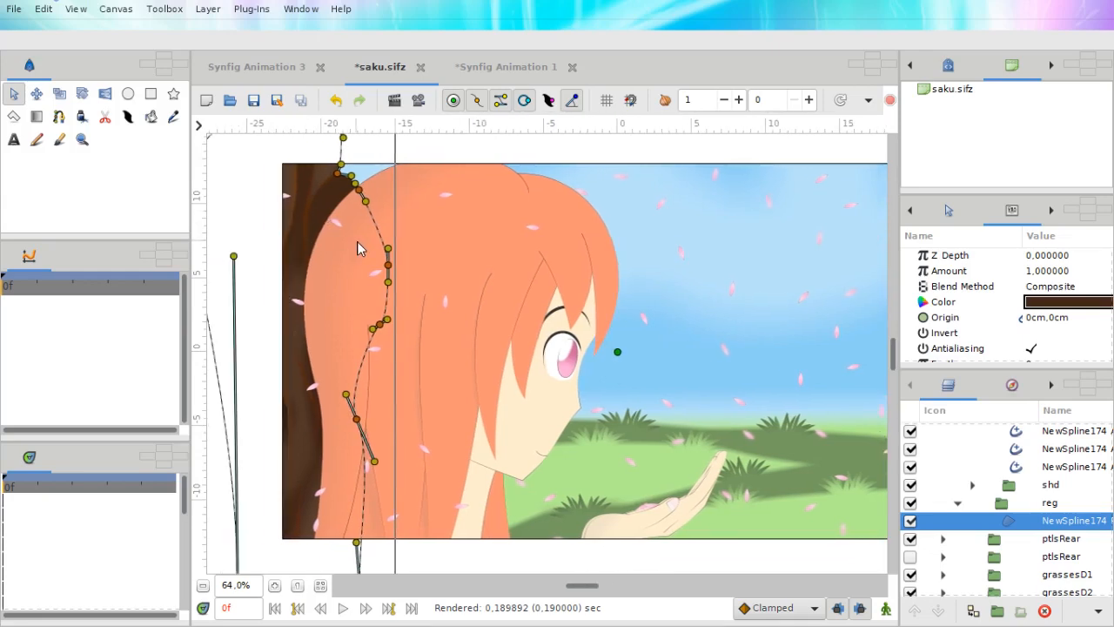
{"action": "scroll", "coordinate": [356, 248], "scroll_direction": "up", "scroll_amount": 2}
{"action": "scroll", "coordinate": [383, 233], "scroll_direction": "left", "scroll_amount": 2}
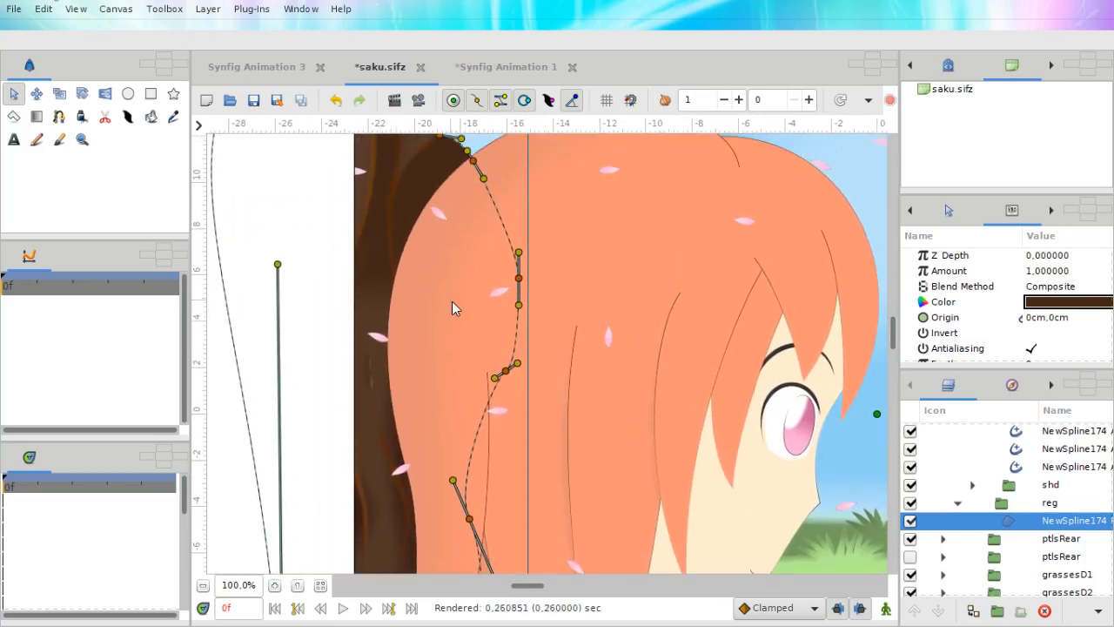
{"action": "scroll", "coordinate": [452, 301], "scroll_direction": "down", "scroll_amount": 2}
{"action": "scroll", "coordinate": [452, 302], "scroll_direction": "right", "scroll_amount": 2}
{"action": "scroll", "coordinate": [452, 301], "scroll_direction": "down", "scroll_amount": 1}
{"action": "scroll", "coordinate": [451, 301], "scroll_direction": "right", "scroll_amount": 3}
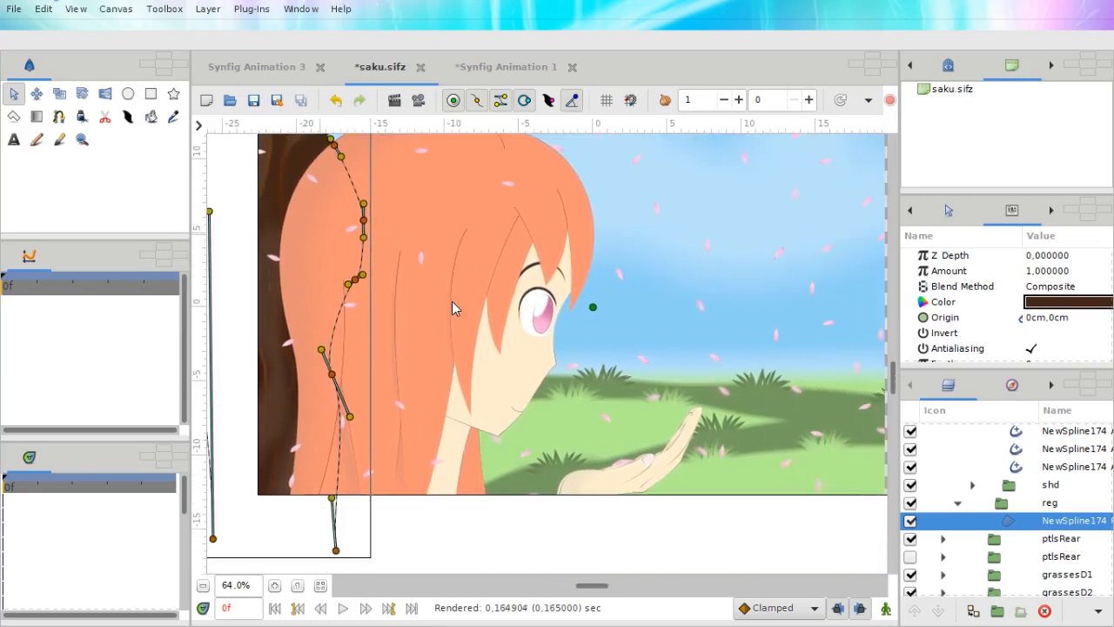
{"action": "scroll", "coordinate": [217, 234], "scroll_direction": "up", "scroll_amount": 3}
{"action": "scroll", "coordinate": [313, 189], "scroll_direction": "left", "scroll_amount": 4}
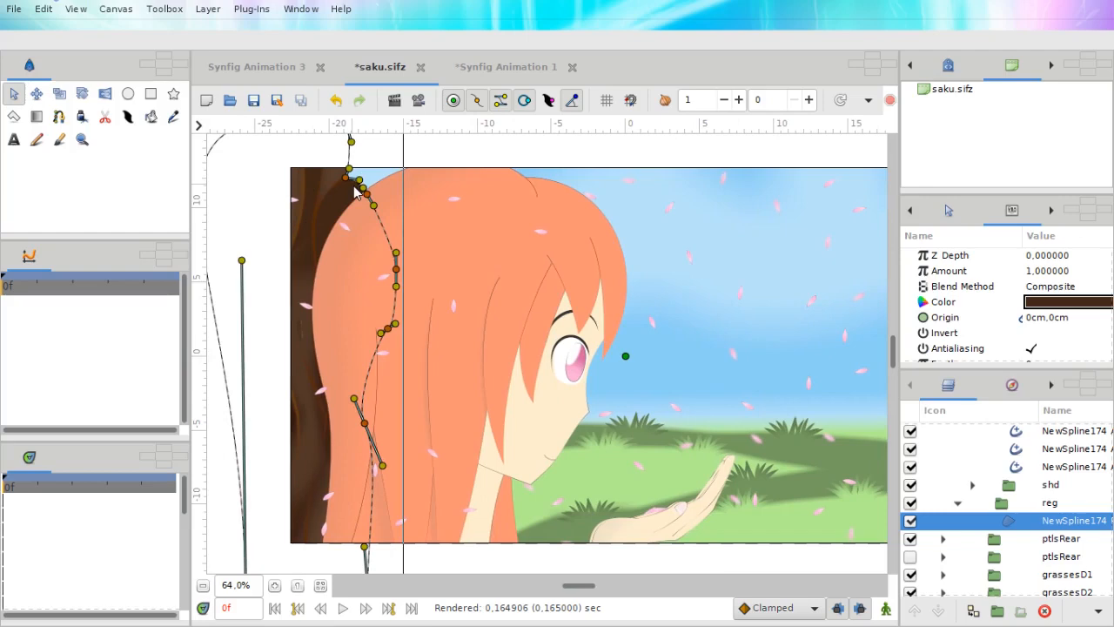
Look over the background's sky, falling petals and grass around the character.
{"action": "scroll", "coordinate": [355, 193], "scroll_direction": "up", "scroll_amount": 1}
{"action": "scroll", "coordinate": [354, 192], "scroll_direction": "down", "scroll_amount": 1}
{"action": "scroll", "coordinate": [467, 298], "scroll_direction": "right", "scroll_amount": 2}
{"action": "scroll", "coordinate": [466, 297], "scroll_direction": "down", "scroll_amount": 1}
{"action": "scroll", "coordinate": [470, 309], "scroll_direction": "right", "scroll_amount": 2}
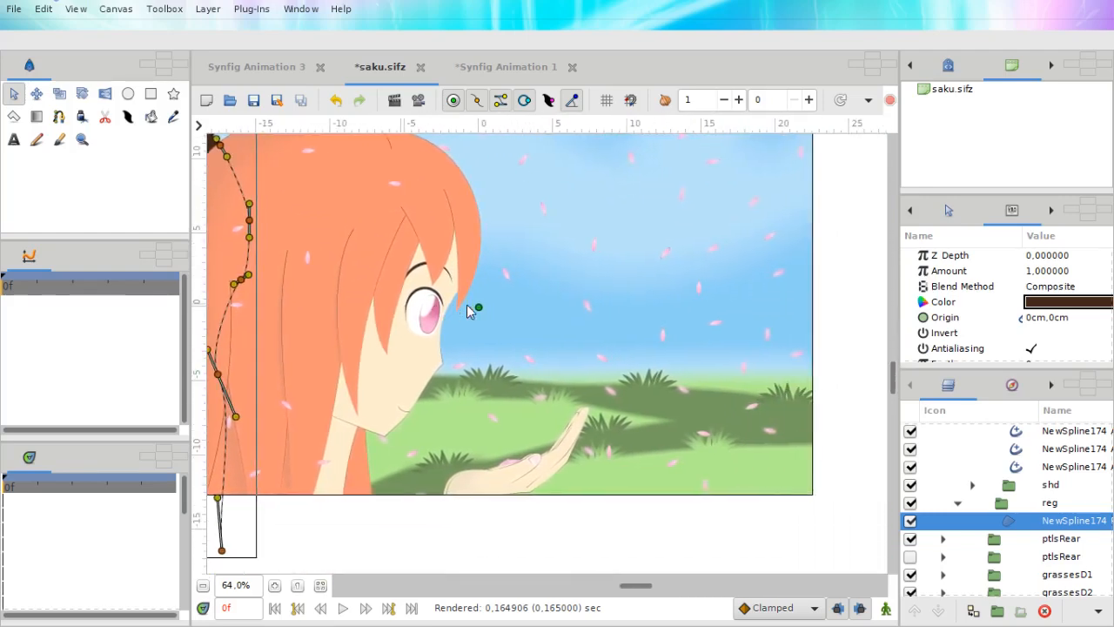
{"action": "scroll", "coordinate": [522, 261], "scroll_direction": "up", "scroll_amount": 2}
{"action": "scroll", "coordinate": [552, 221], "scroll_direction": "right", "scroll_amount": 2}
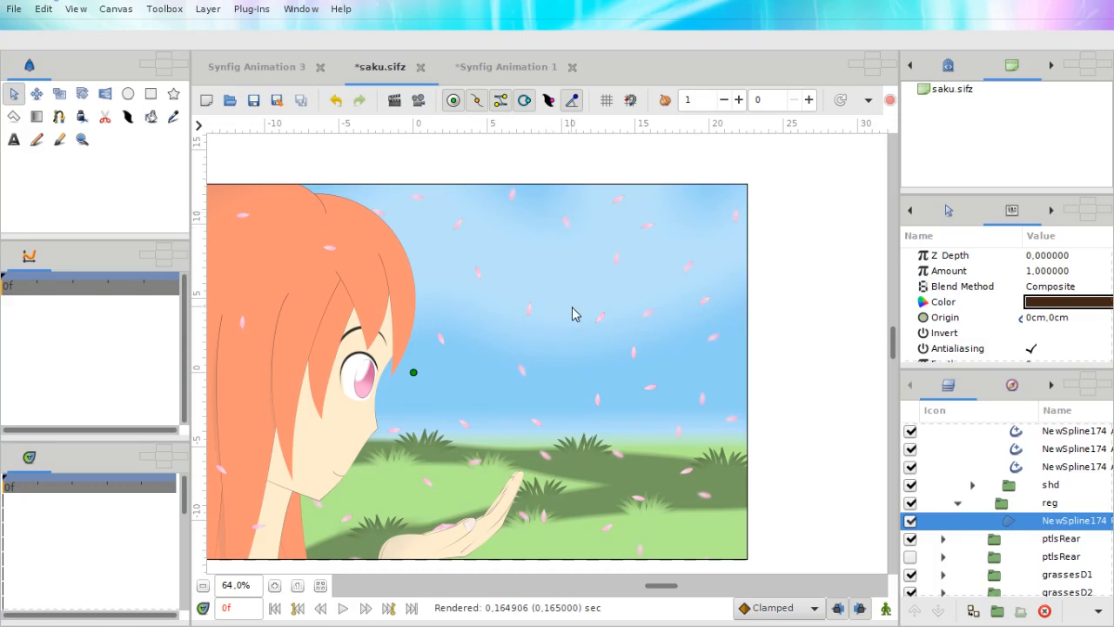
{"action": "scroll", "coordinate": [582, 312], "scroll_direction": "down", "scroll_amount": 1}
{"action": "scroll", "coordinate": [582, 312], "scroll_direction": "right", "scroll_amount": 1}
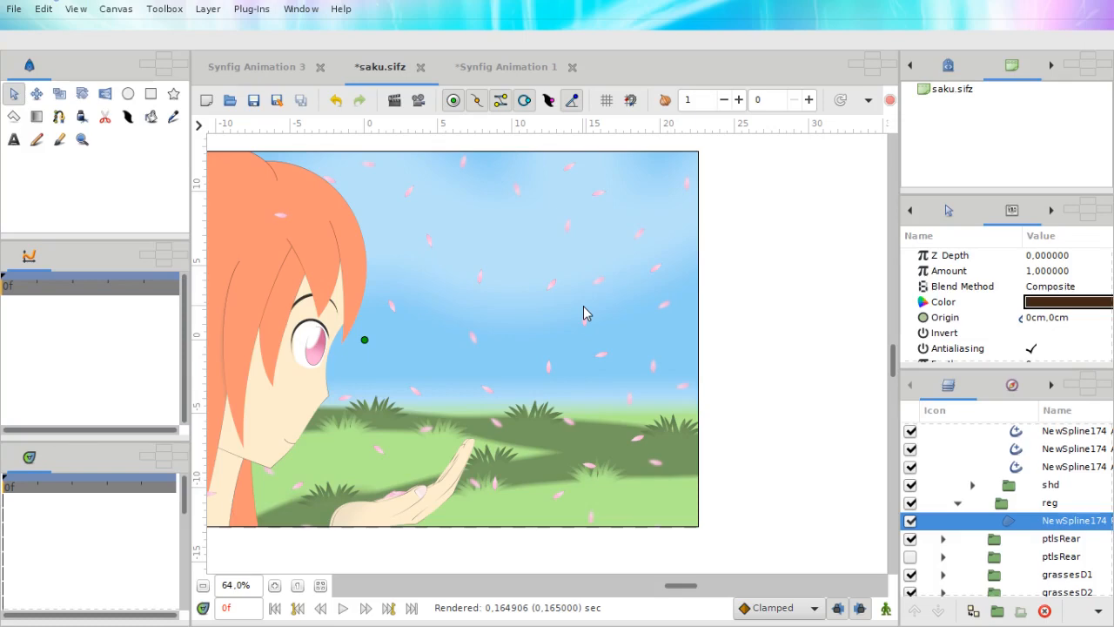
{"action": "scroll", "coordinate": [581, 295], "scroll_direction": "left", "scroll_amount": 1}
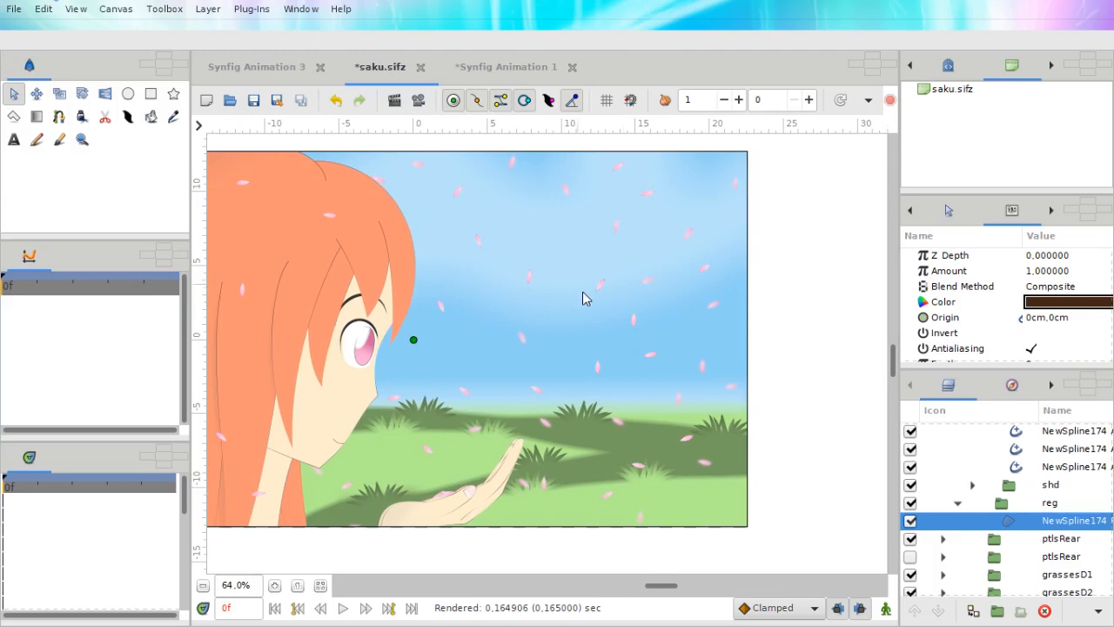
{"action": "scroll", "coordinate": [583, 294], "scroll_direction": "down", "scroll_amount": 1}
{"action": "scroll", "coordinate": [582, 297], "scroll_direction": "left", "scroll_amount": 1}
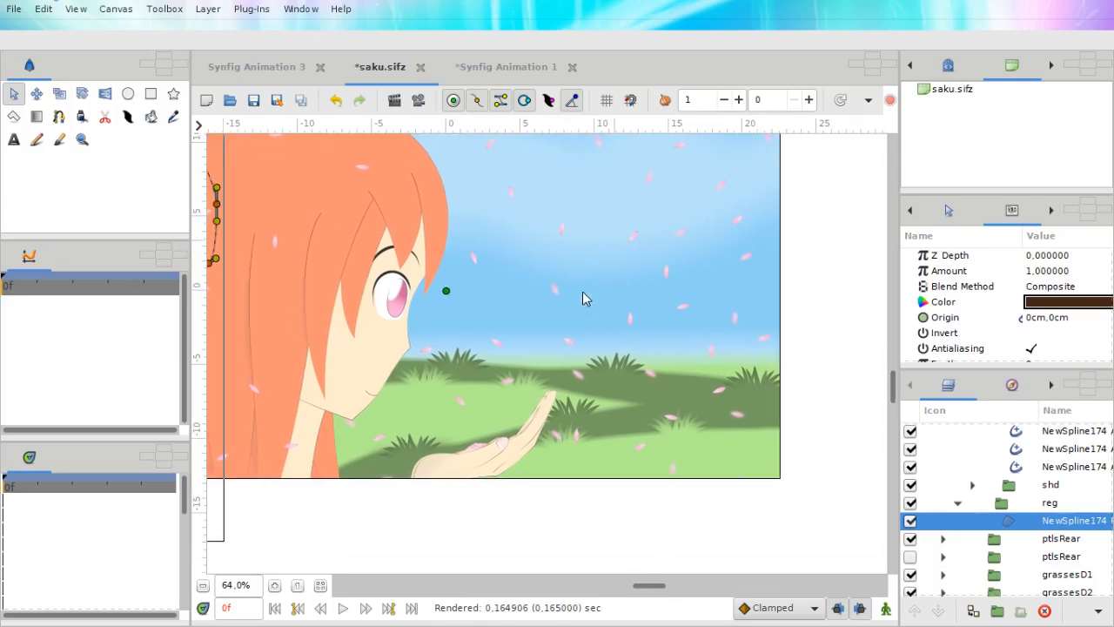
{"action": "scroll", "coordinate": [582, 297], "scroll_direction": "down", "scroll_amount": 1}
{"action": "scroll", "coordinate": [559, 421], "scroll_direction": "left", "scroll_amount": 1}
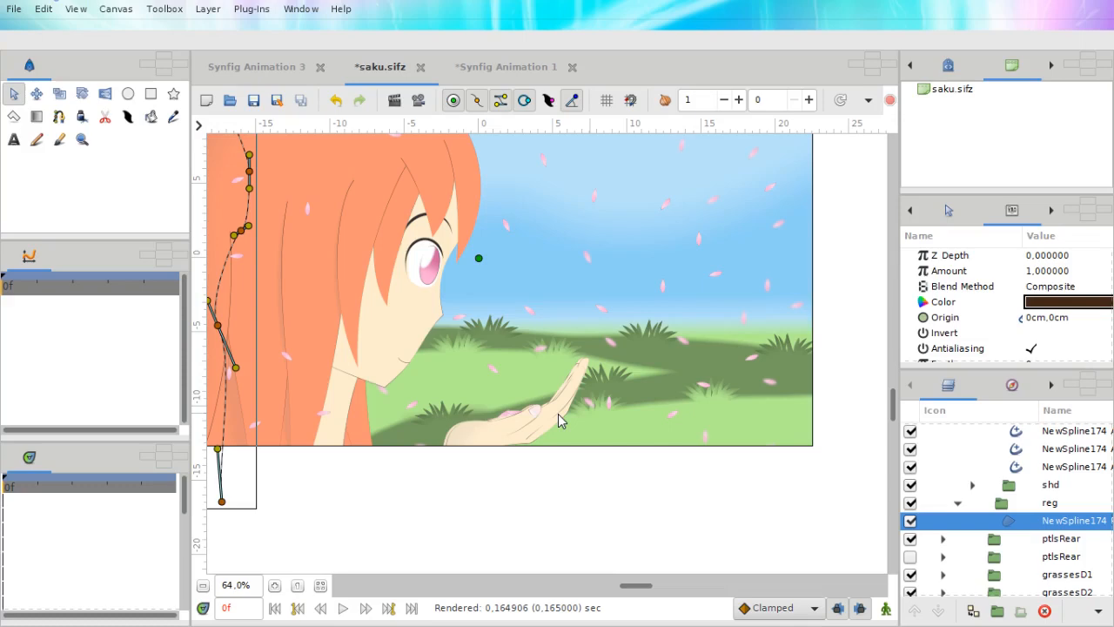
Inspect the character's face and outstretched hand against the grassy background up close.
{"action": "scroll", "coordinate": [443, 399], "scroll_direction": "up", "scroll_amount": 3}
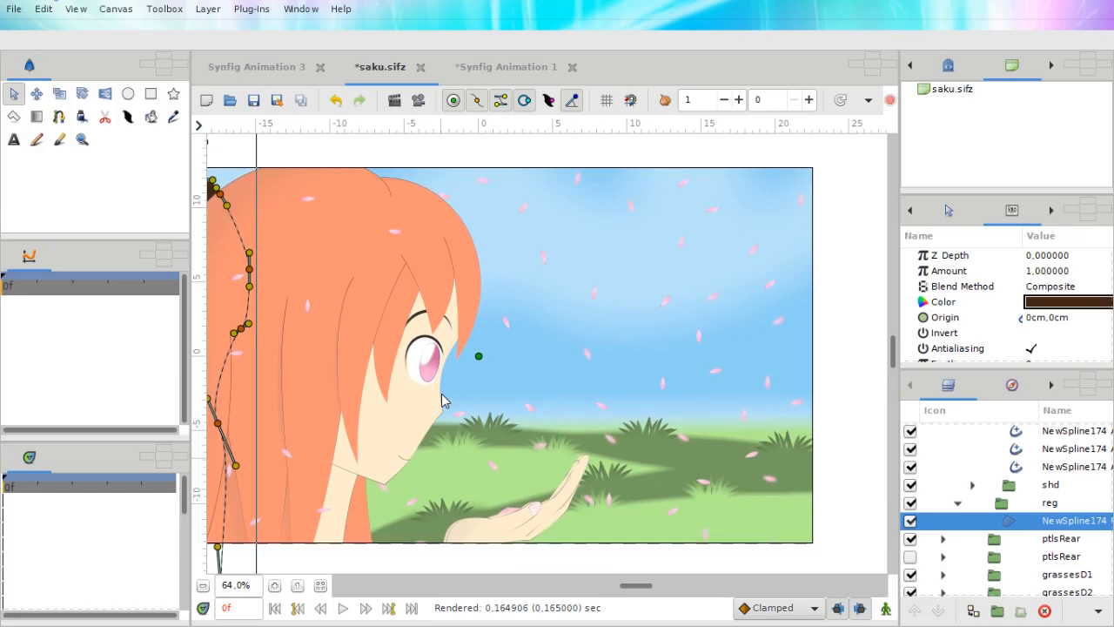
{"action": "scroll", "coordinate": [495, 398], "scroll_direction": "down", "scroll_amount": 1}
{"action": "scroll", "coordinate": [550, 391], "scroll_direction": "left", "scroll_amount": 2}
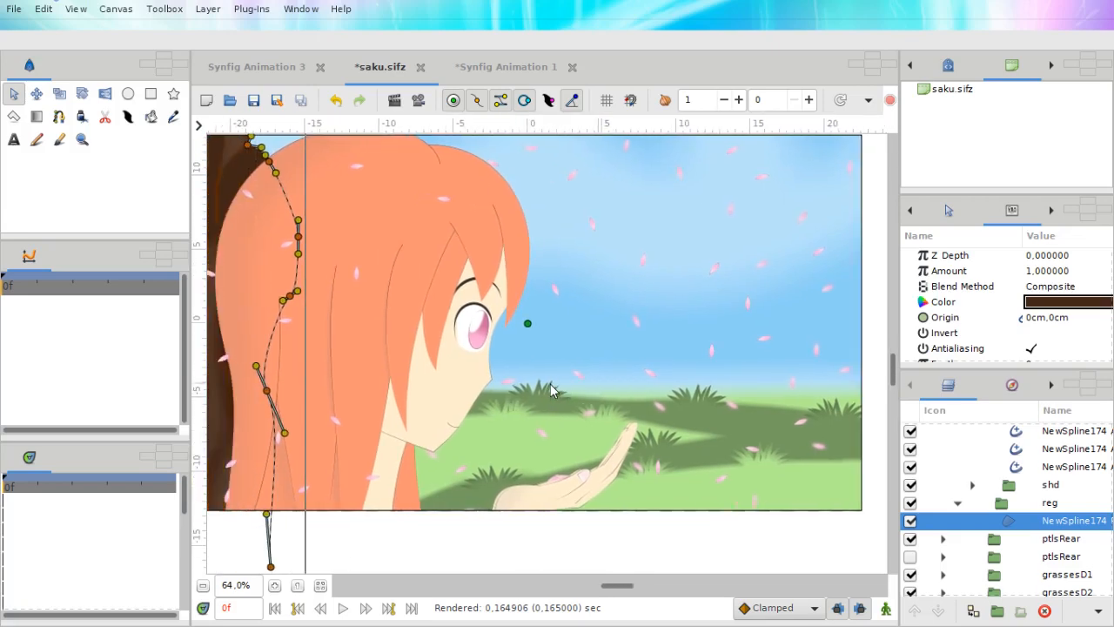
{"action": "scroll", "coordinate": [550, 391], "scroll_direction": "left", "scroll_amount": 2}
{"action": "scroll", "coordinate": [552, 392], "scroll_direction": "down", "scroll_amount": 1}
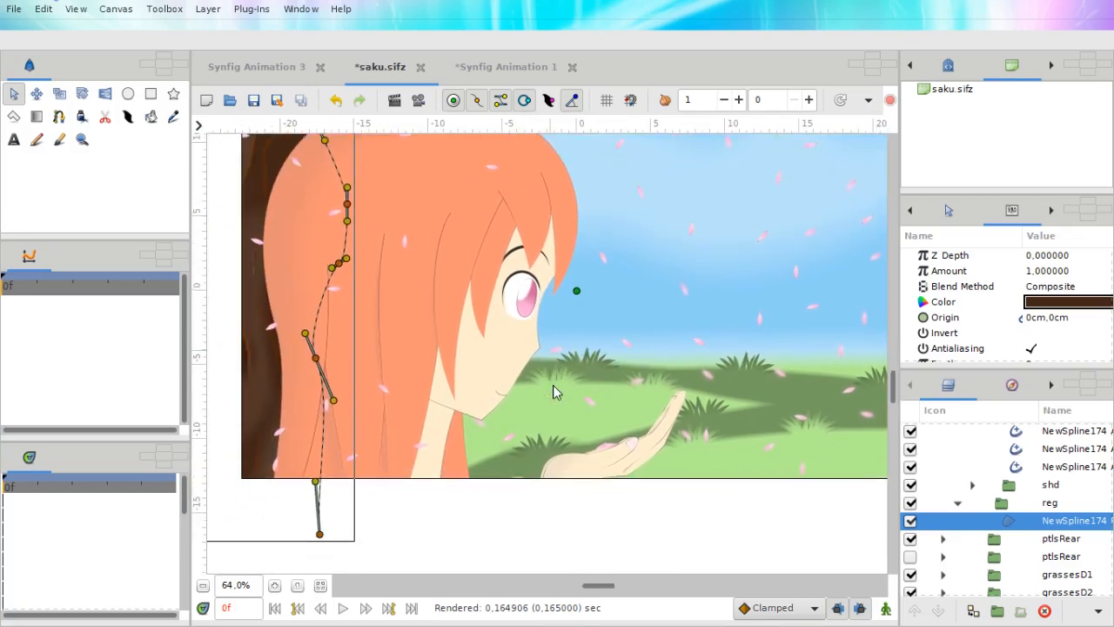
{"action": "scroll", "coordinate": [554, 391], "scroll_direction": "right", "scroll_amount": 3}
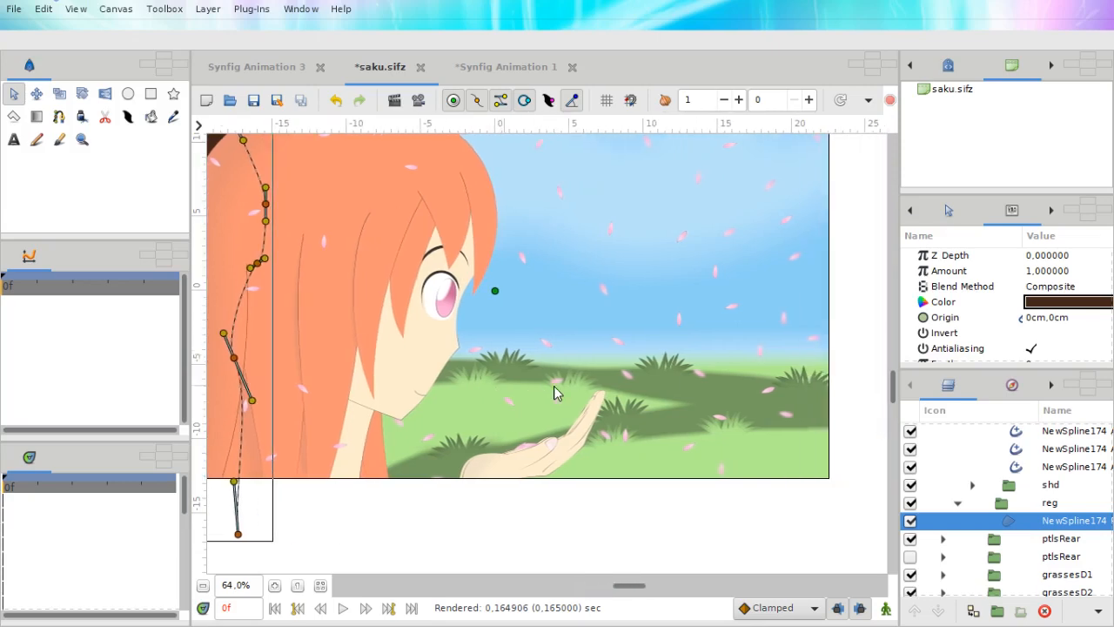
{"action": "scroll", "coordinate": [556, 385], "scroll_direction": "up", "scroll_amount": 2}
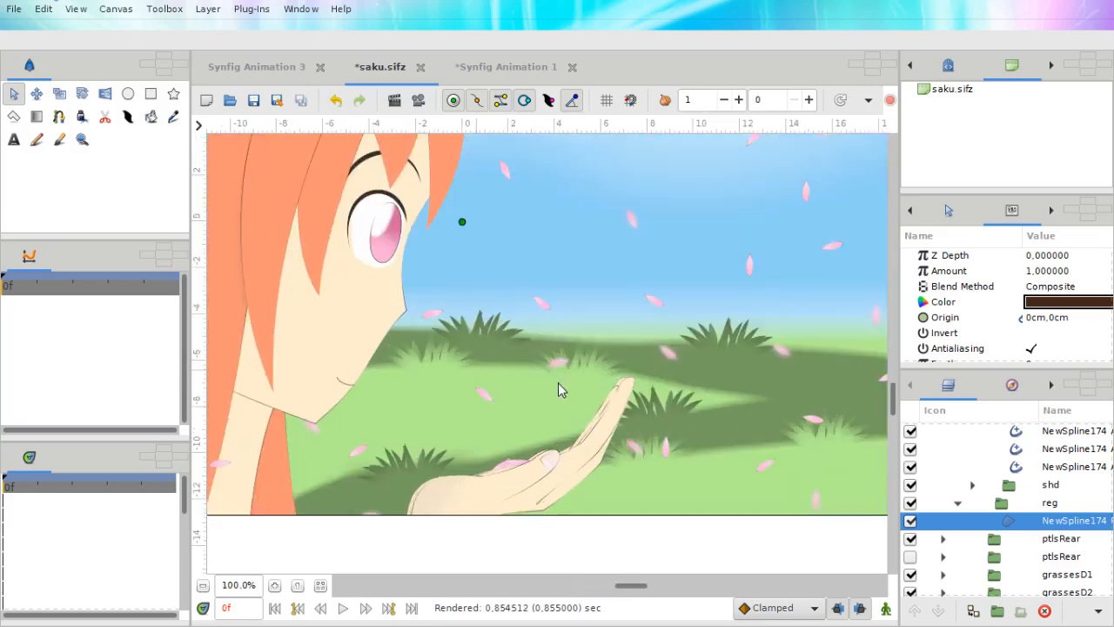
Examine the outstretched hand and the shaded grass field from up close to the canvas's right edge.
{"action": "scroll", "coordinate": [557, 382], "scroll_direction": "down", "scroll_amount": 1}
{"action": "scroll", "coordinate": [560, 384], "scroll_direction": "right", "scroll_amount": 1}
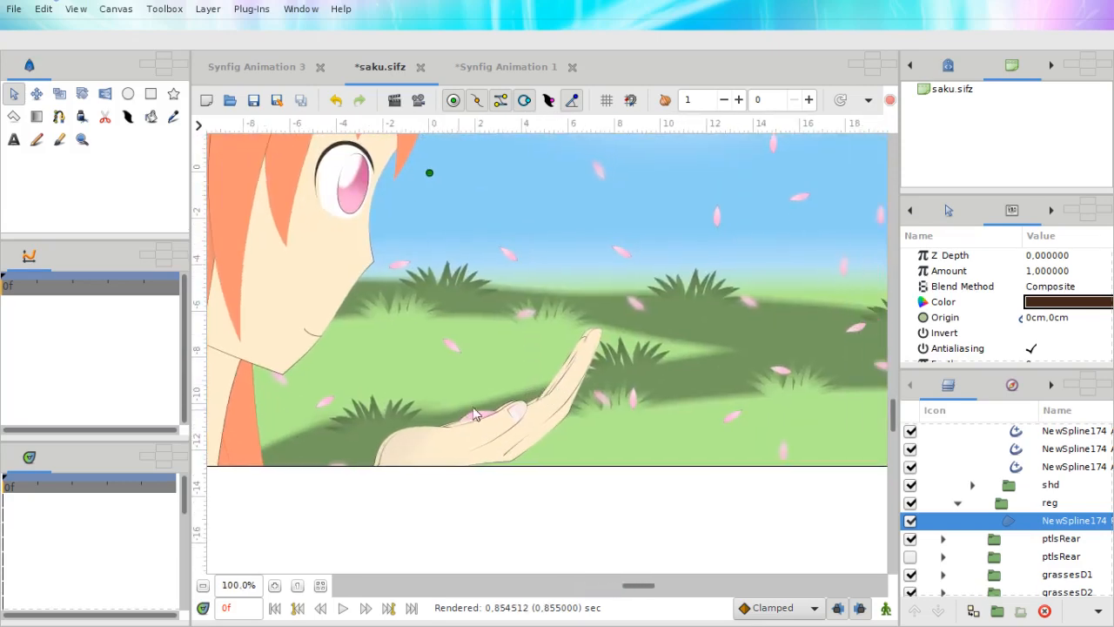
{"action": "scroll", "coordinate": [497, 396], "scroll_direction": "up", "scroll_amount": 2}
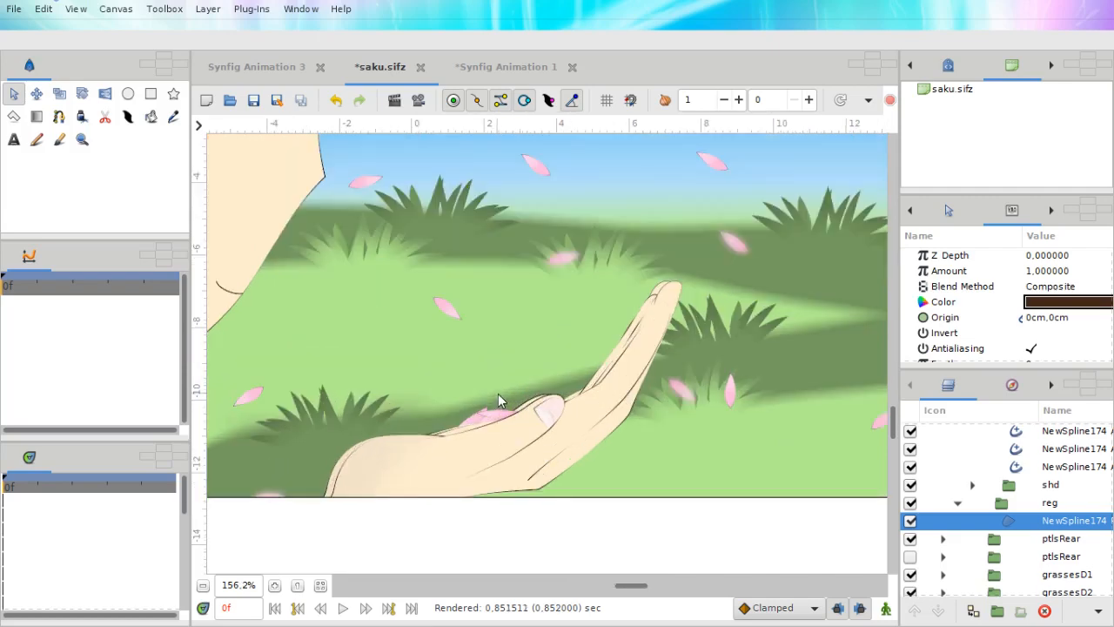
{"action": "scroll", "coordinate": [498, 401], "scroll_direction": "down", "scroll_amount": 2}
{"action": "scroll", "coordinate": [501, 404], "scroll_direction": "up", "scroll_amount": 2}
{"action": "scroll", "coordinate": [503, 408], "scroll_direction": "right", "scroll_amount": 2}
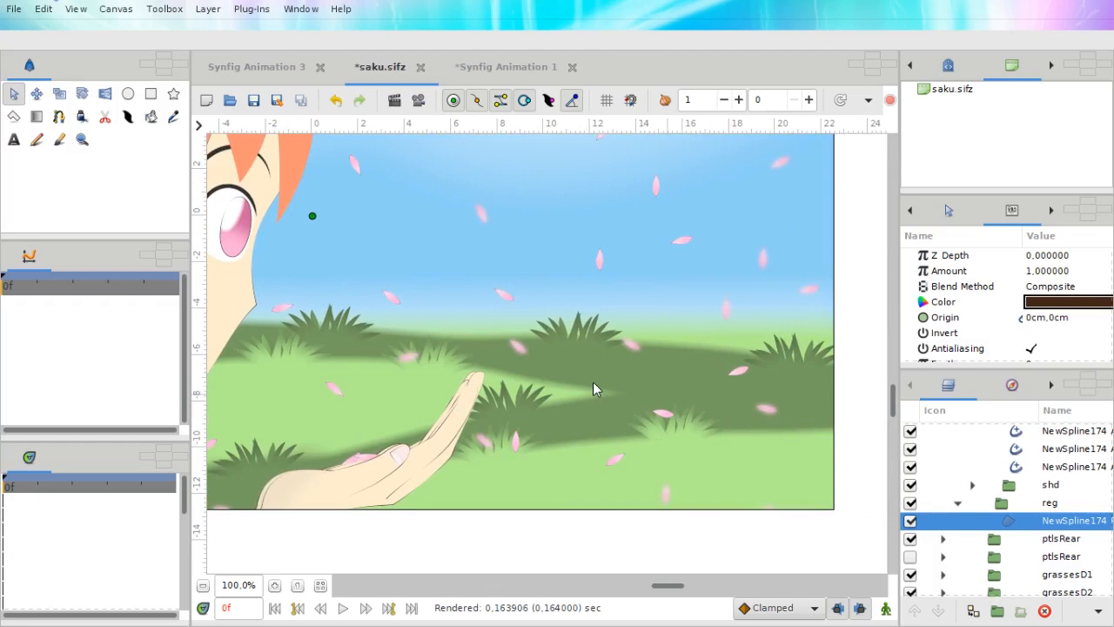
{"action": "scroll", "coordinate": [592, 381], "scroll_direction": "up", "scroll_amount": 1}
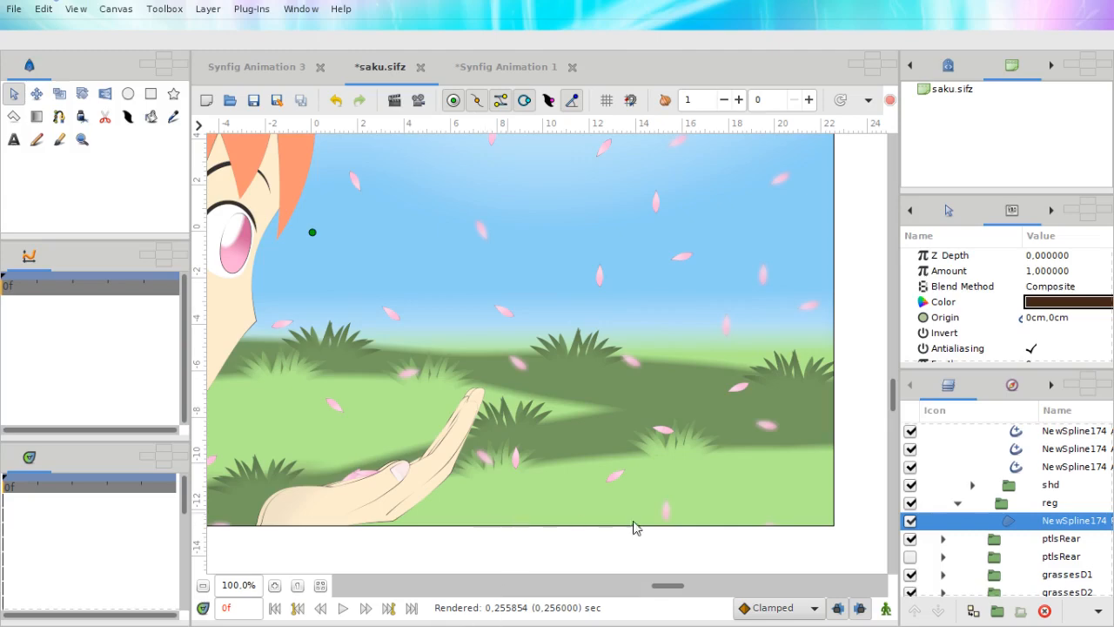
Switch to the Chrome browser and view the drawing tree image results and the cherry-tree clipart reference.
{"action": "left_click", "coordinate": [1034, 21]}
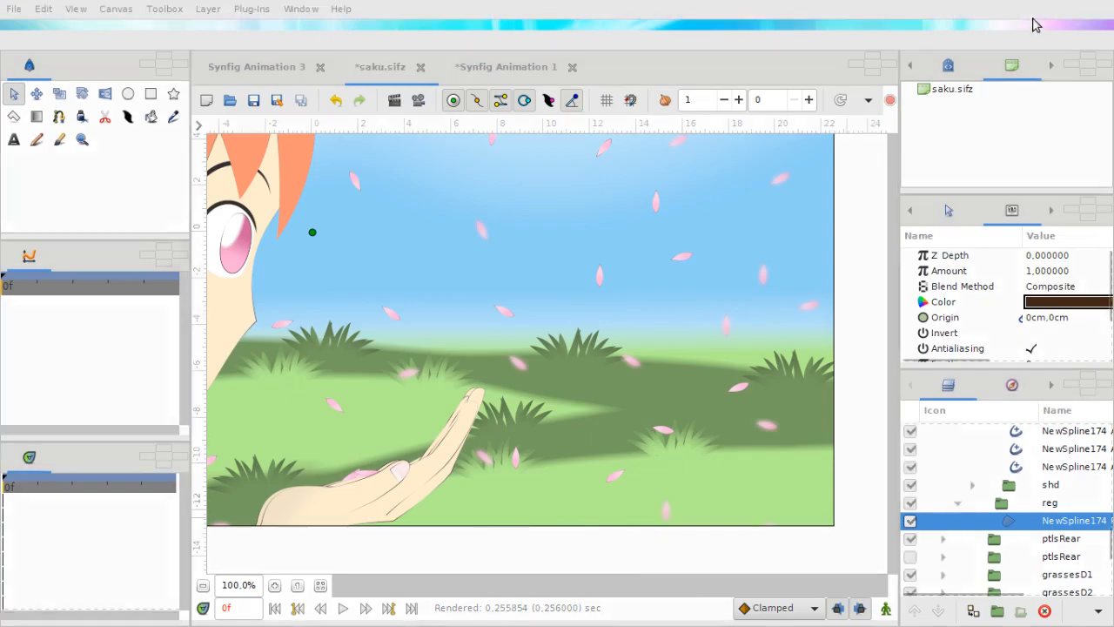
{"action": "left_click", "coordinate": [1043, 19]}
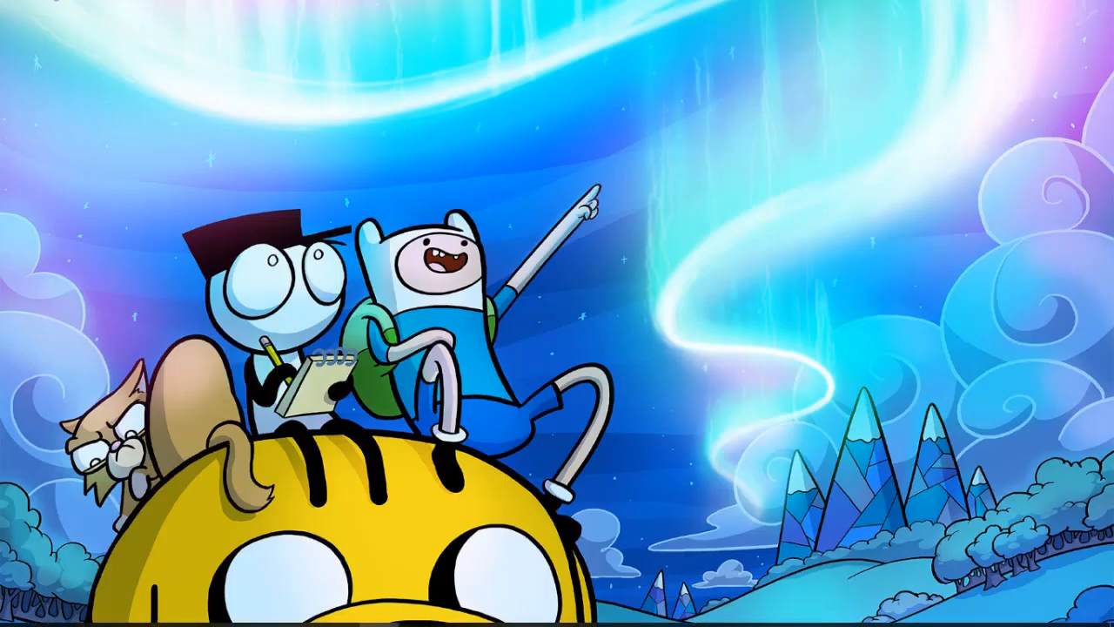
{"action": "left_click", "coordinate": [299, 612]}
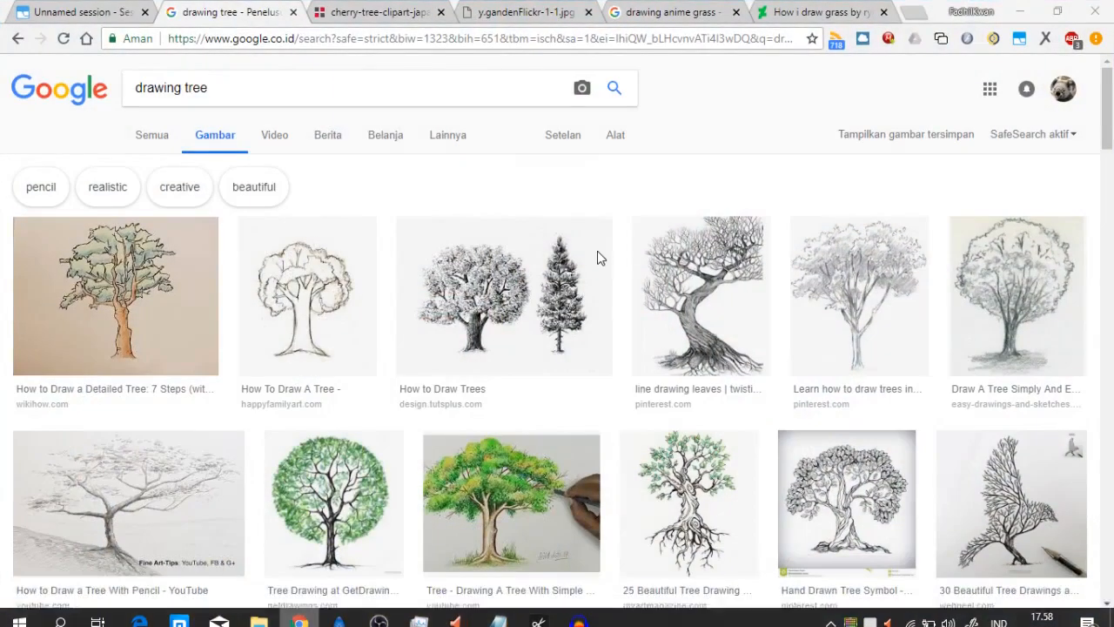
{"action": "left_click", "coordinate": [376, 15]}
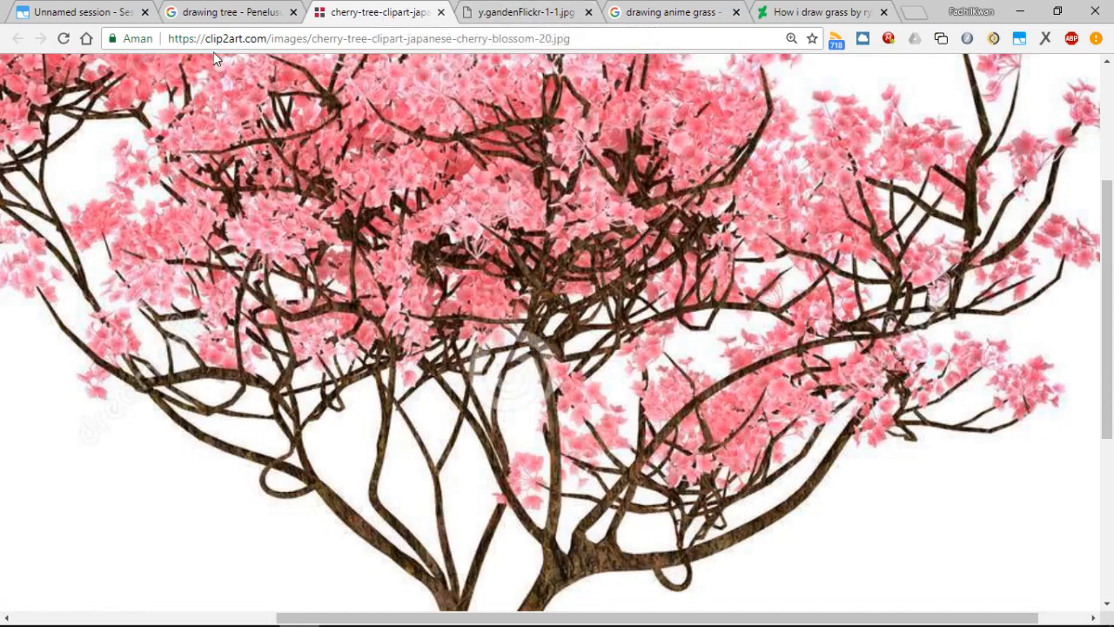
Examine the trunk and branches in the cherry blossom reference photo y.gandenFlickr-1-1.jpg.
{"action": "left_click", "coordinate": [537, 13]}
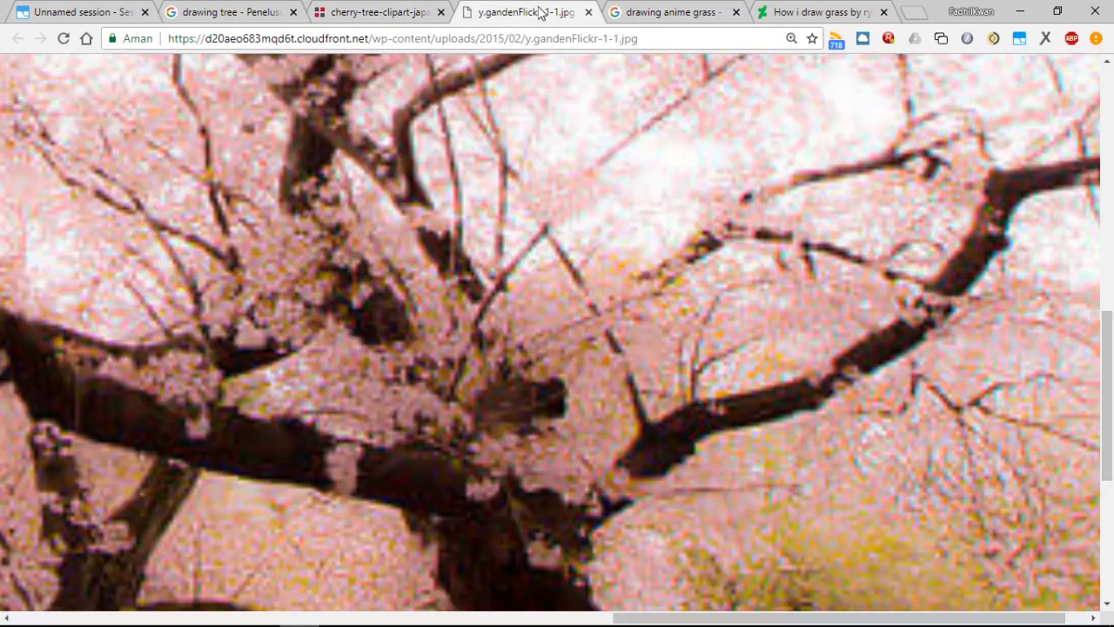
{"action": "scroll", "coordinate": [423, 296], "scroll_direction": "down", "scroll_amount": 4}
{"action": "scroll", "coordinate": [532, 315], "scroll_direction": "up", "scroll_amount": 2}
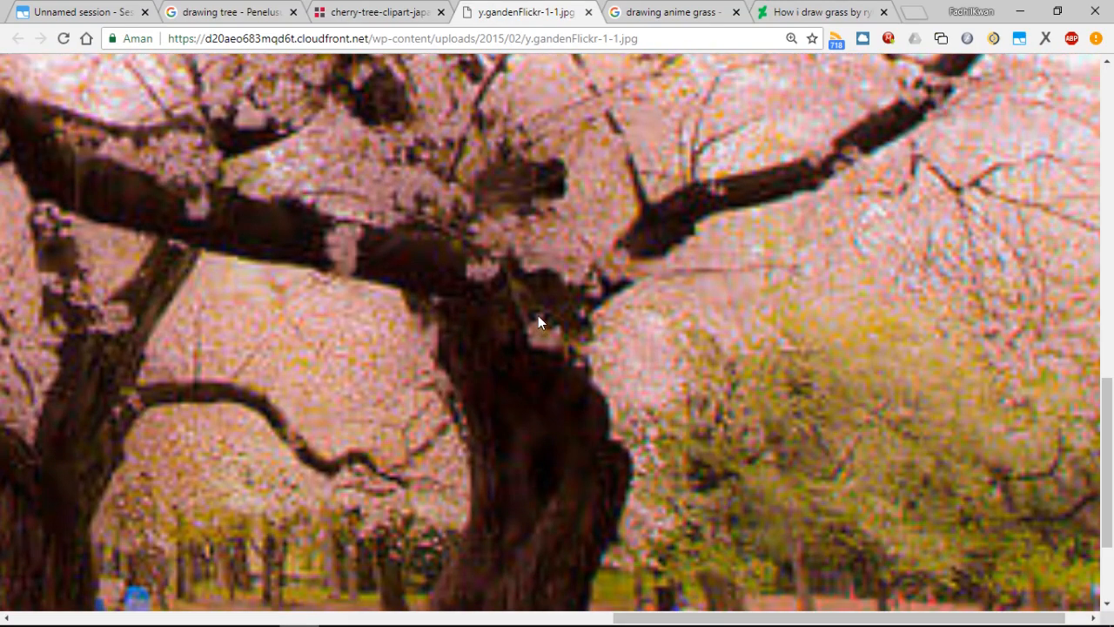
{"action": "scroll", "coordinate": [621, 391], "scroll_direction": "down", "scroll_amount": 2}
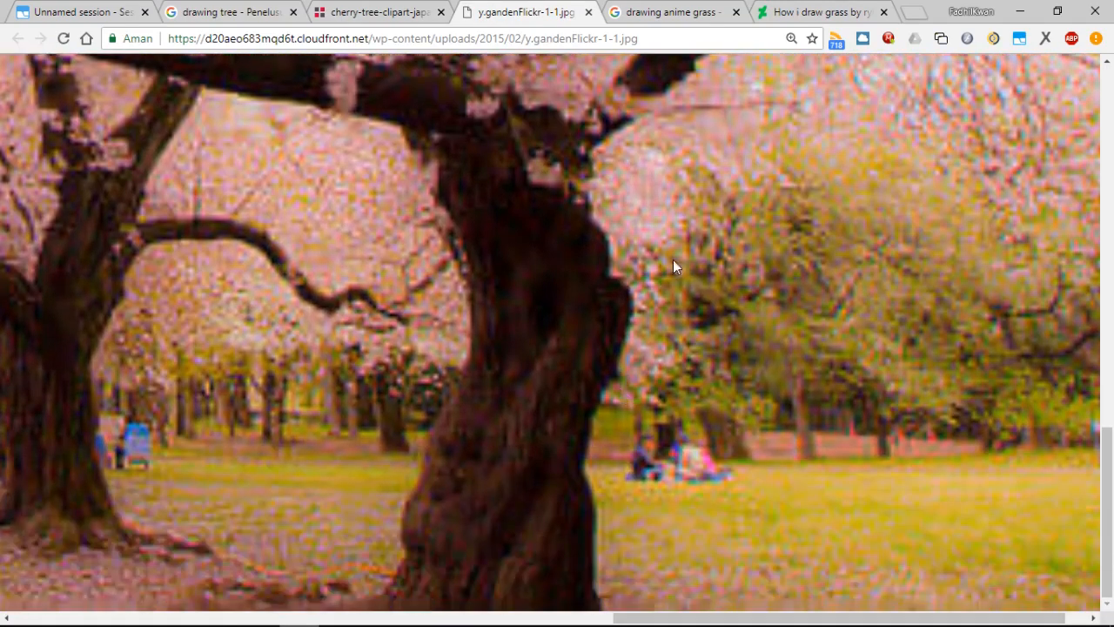
{"action": "scroll", "coordinate": [520, 406], "scroll_direction": "up", "scroll_amount": 2}
{"action": "scroll", "coordinate": [517, 474], "scroll_direction": "down", "scroll_amount": 2}
{"action": "scroll", "coordinate": [505, 337], "scroll_direction": "up", "scroll_amount": 2}
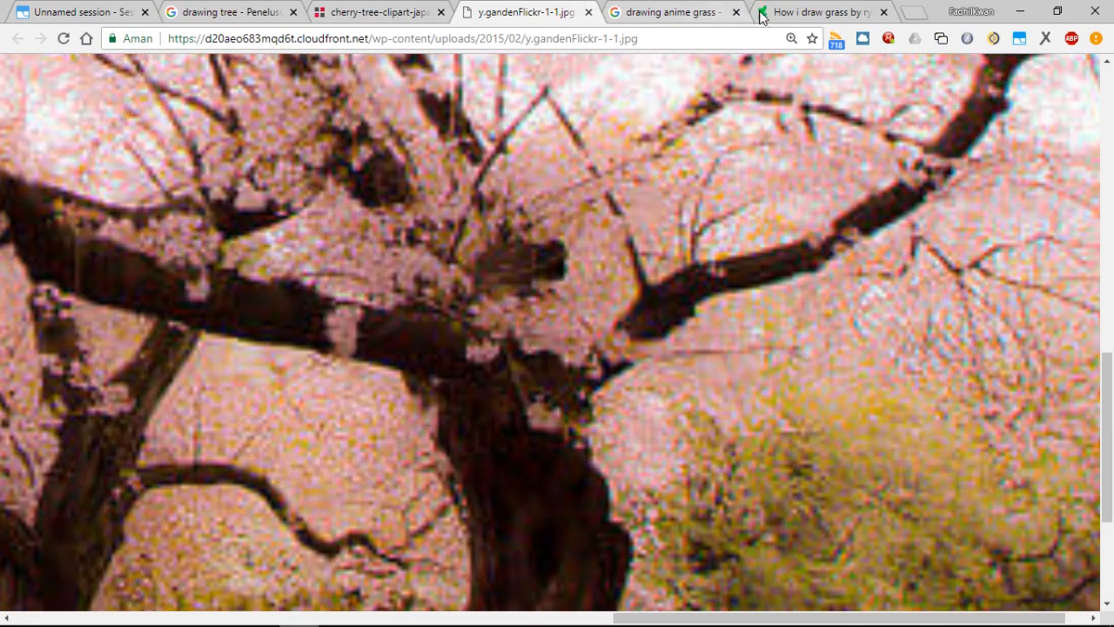
View the "How i draw grass" reference on DeviantArt and switch back to Synfig Studio.
{"action": "left_click", "coordinate": [810, 13]}
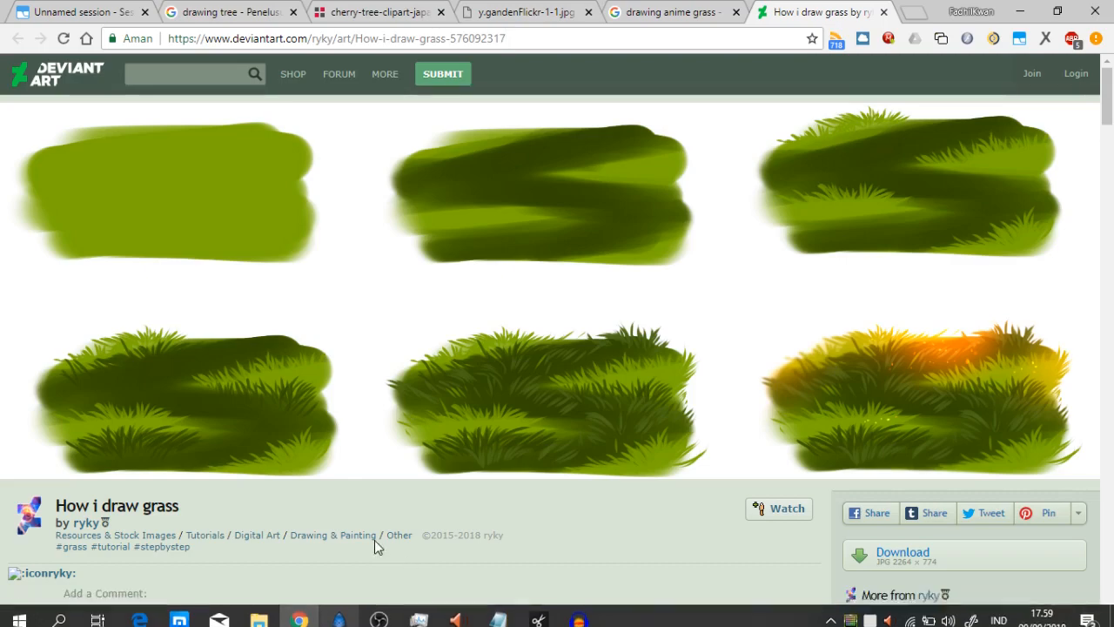
{"action": "left_click", "coordinate": [346, 613]}
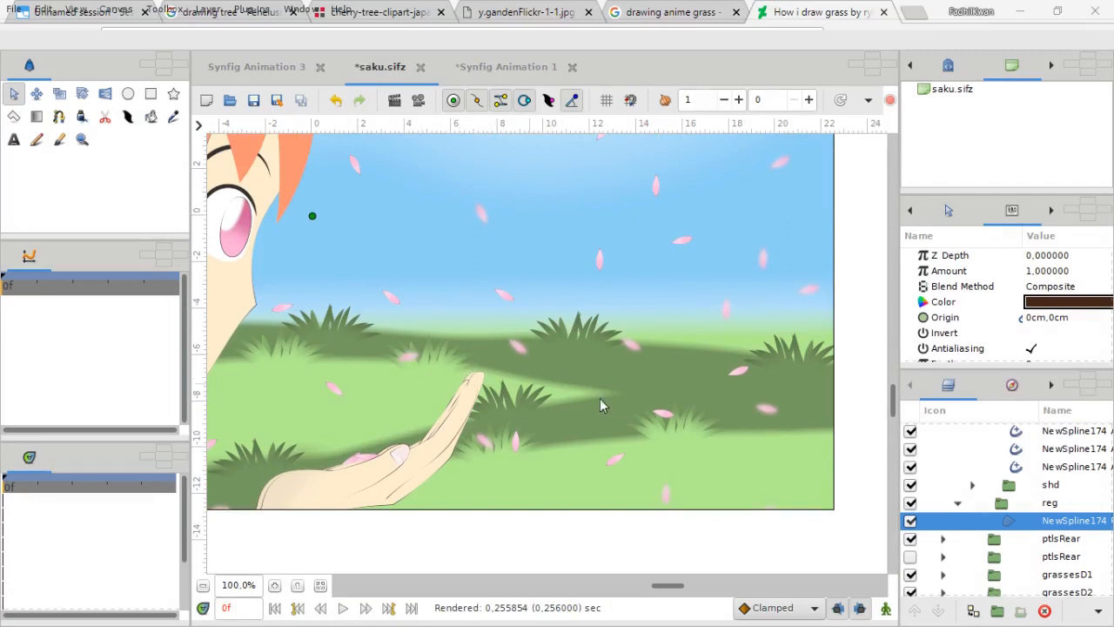
Select both NewSpline197 shadow outlines in the ONTOGrass group and display their width handles across the grass field.
{"action": "left_click", "coordinate": [661, 373]}
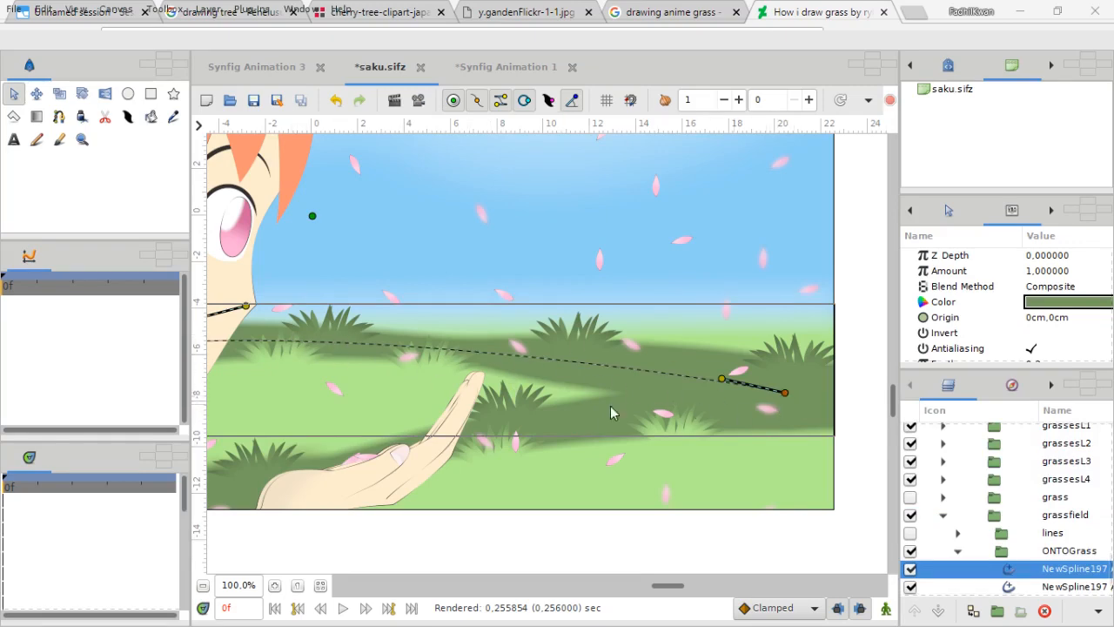
{"action": "left_click", "coordinate": [1054, 586], "text": "ctrl"}
{"action": "scroll", "coordinate": [1049, 531], "scroll_direction": "down", "scroll_amount": 2}
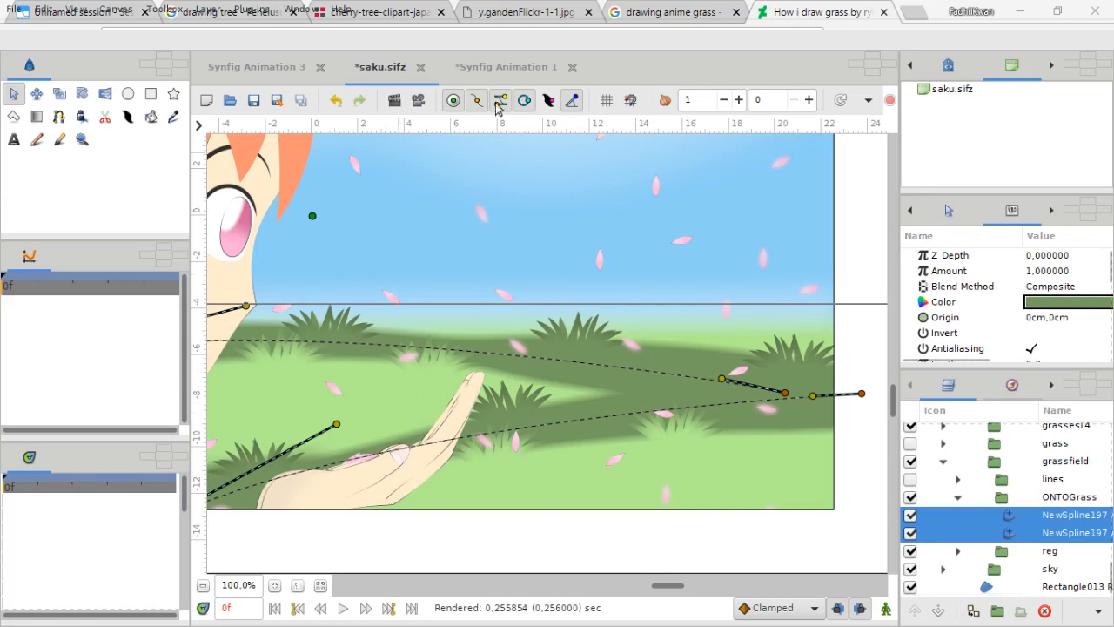
{"action": "left_click", "coordinate": [550, 101]}
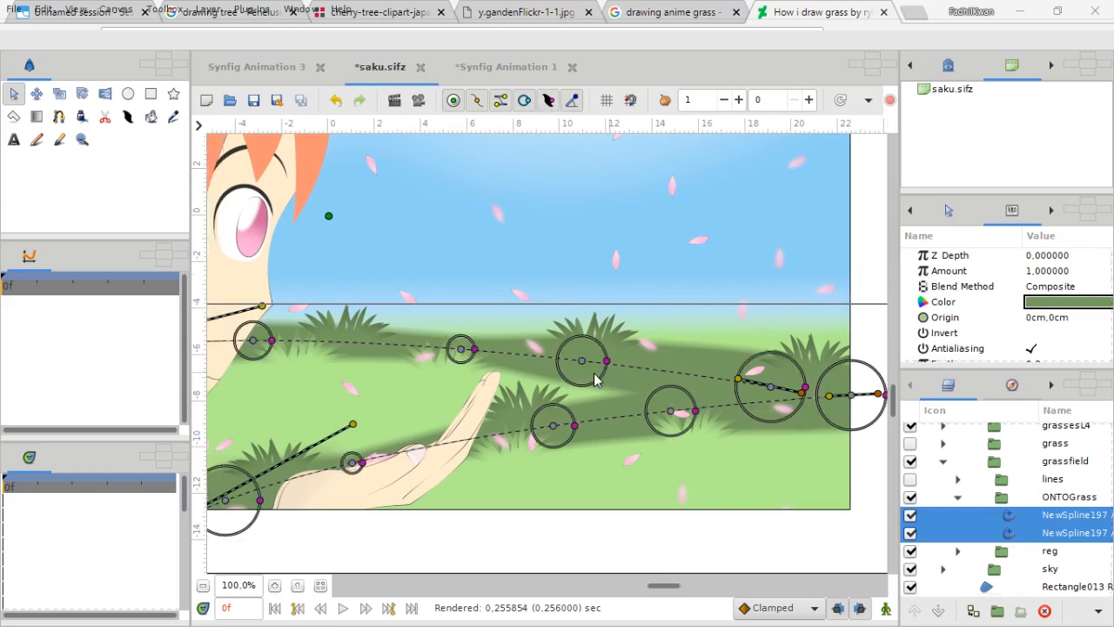
{"action": "scroll", "coordinate": [594, 379], "scroll_direction": "left", "scroll_amount": 5}
{"action": "scroll", "coordinate": [595, 379], "scroll_direction": "right", "scroll_amount": 3}
{"action": "scroll", "coordinate": [595, 380], "scroll_direction": "up", "scroll_amount": 2}
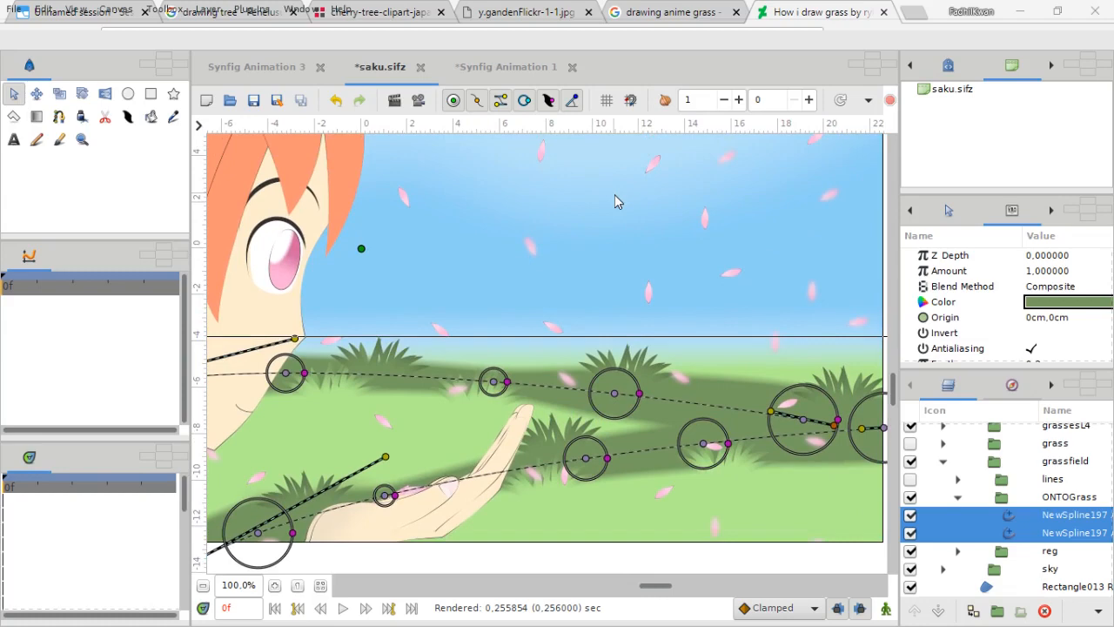
Minimize the browser and select the sky's light blue NewSpline196 region along with its Vertex 006.
{"action": "scroll", "coordinate": [614, 202], "scroll_direction": "down", "scroll_amount": 1, "text": "ctrl"}
{"action": "scroll", "coordinate": [583, 251], "scroll_direction": "up", "scroll_amount": 2}
{"action": "scroll", "coordinate": [583, 251], "scroll_direction": "up", "scroll_amount": 3}
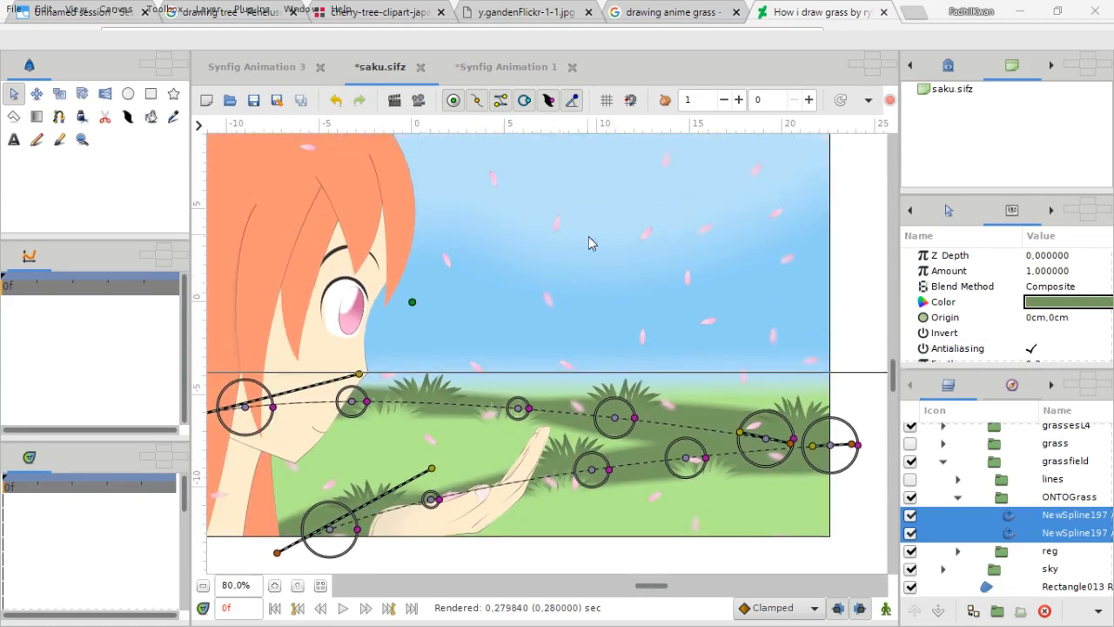
{"action": "left_click", "coordinate": [621, 266]}
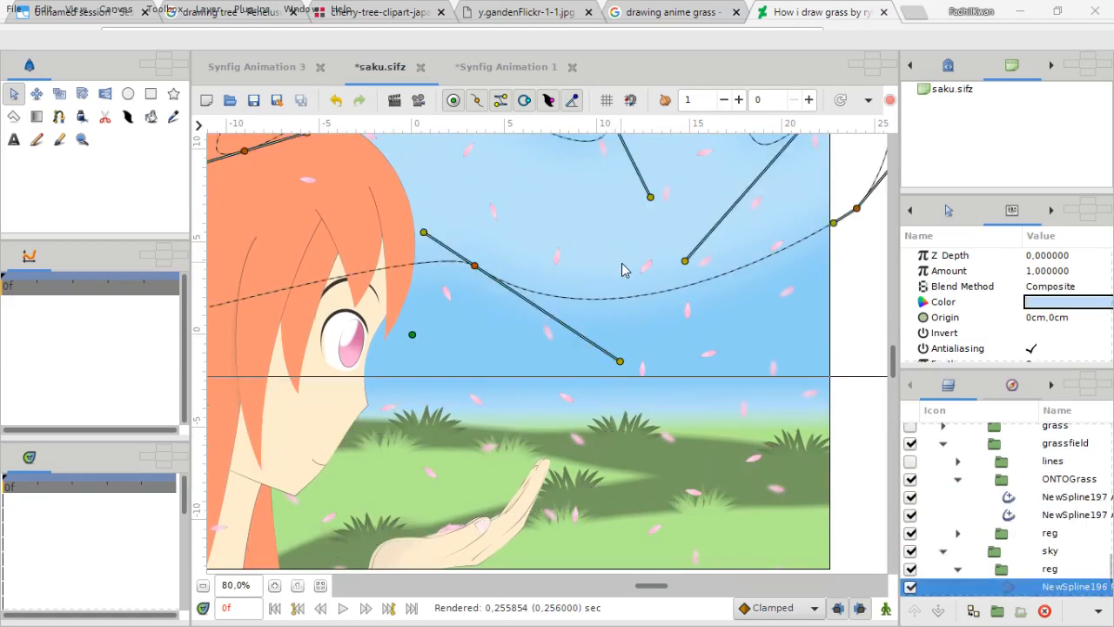
{"action": "left_click", "coordinate": [1020, 12]}
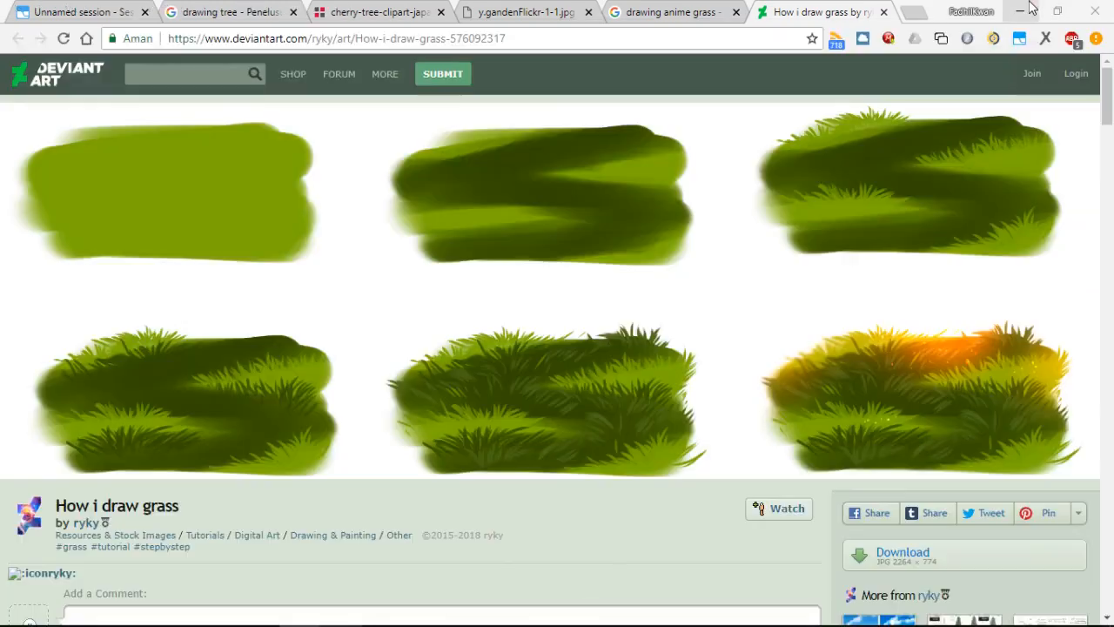
{"action": "key", "text": "minus"}
{"action": "key", "text": "minus"}
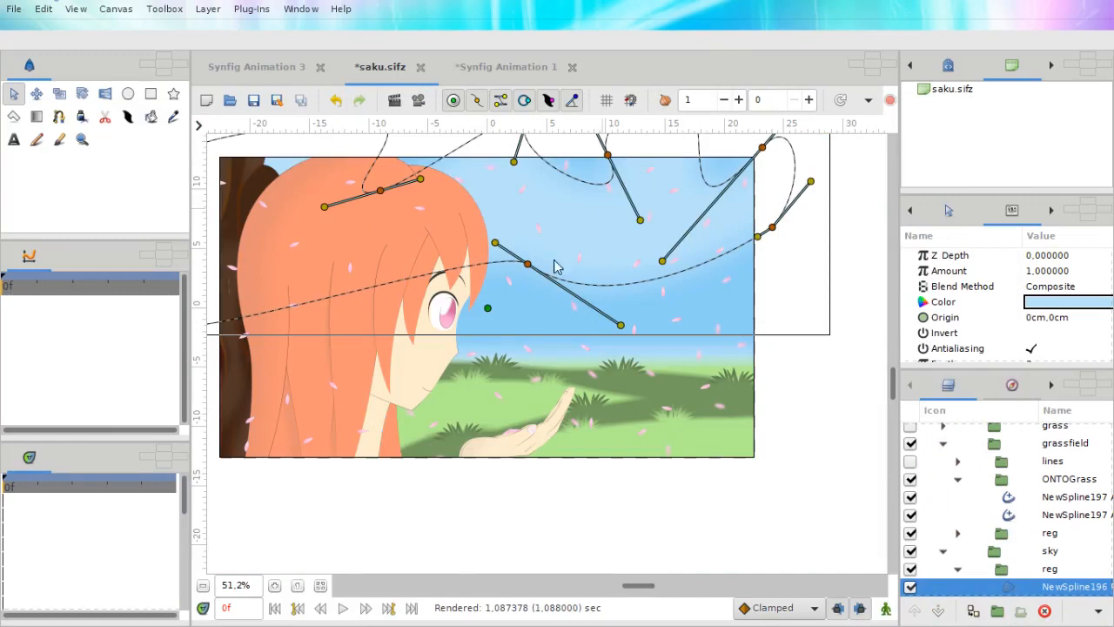
{"action": "scroll", "coordinate": [569, 246], "scroll_direction": "up", "scroll_amount": 3}
{"action": "left_click", "coordinate": [607, 220]}
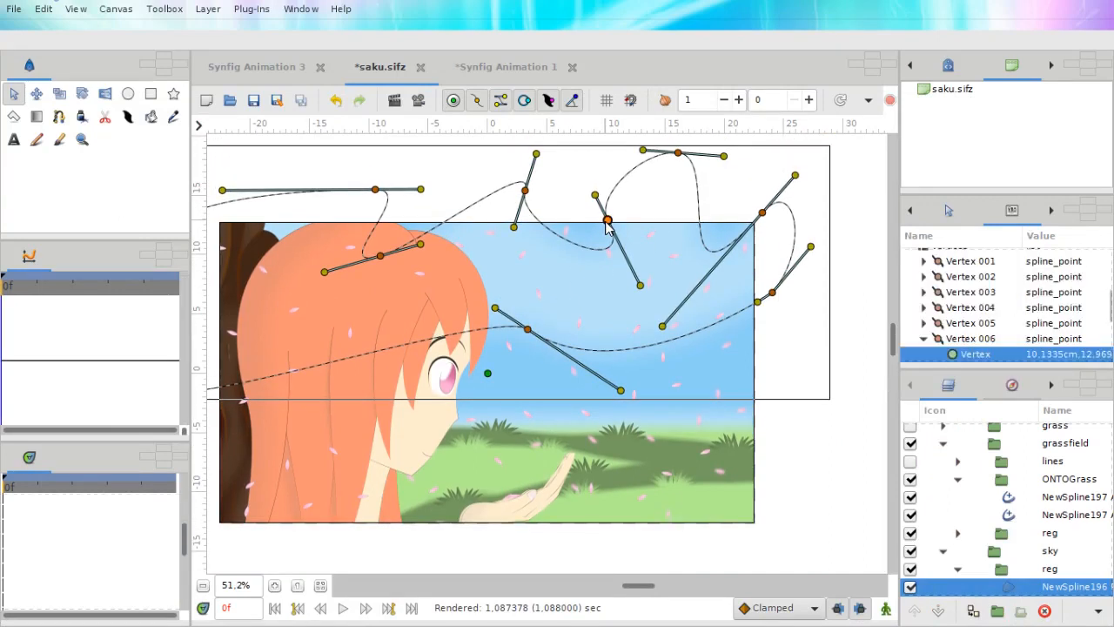
Look over the whole composition, from the sky shape down to the character's face, hand and grass.
{"action": "scroll", "coordinate": [617, 333], "scroll_direction": "down", "scroll_amount": 2}
{"action": "scroll", "coordinate": [557, 387], "scroll_direction": "down", "scroll_amount": 2}
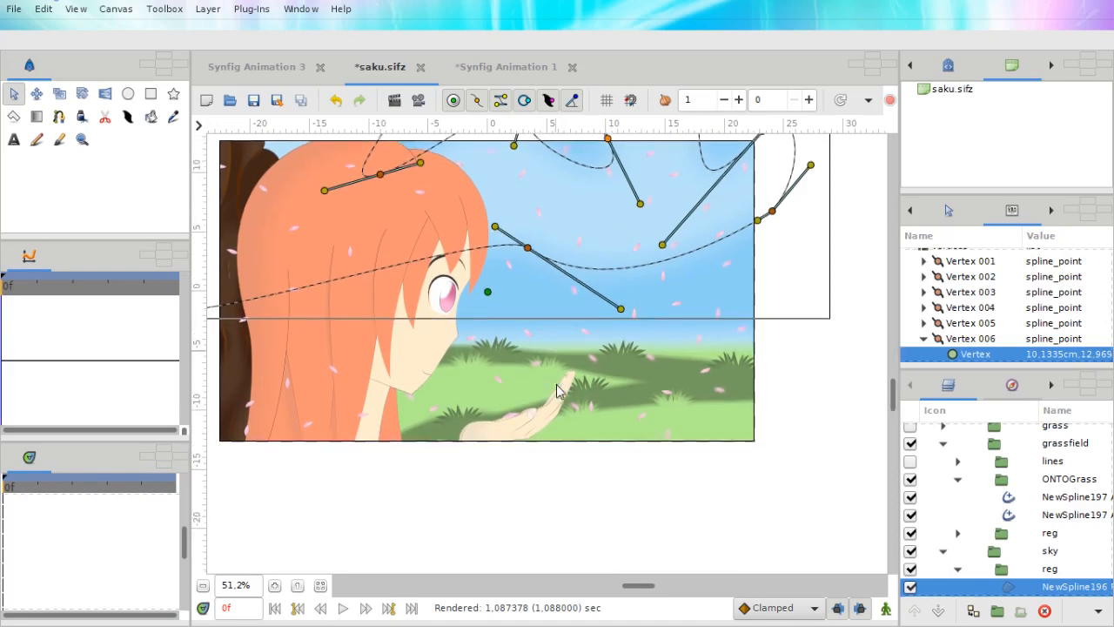
{"action": "scroll", "coordinate": [556, 384], "scroll_direction": "down", "scroll_amount": 2}
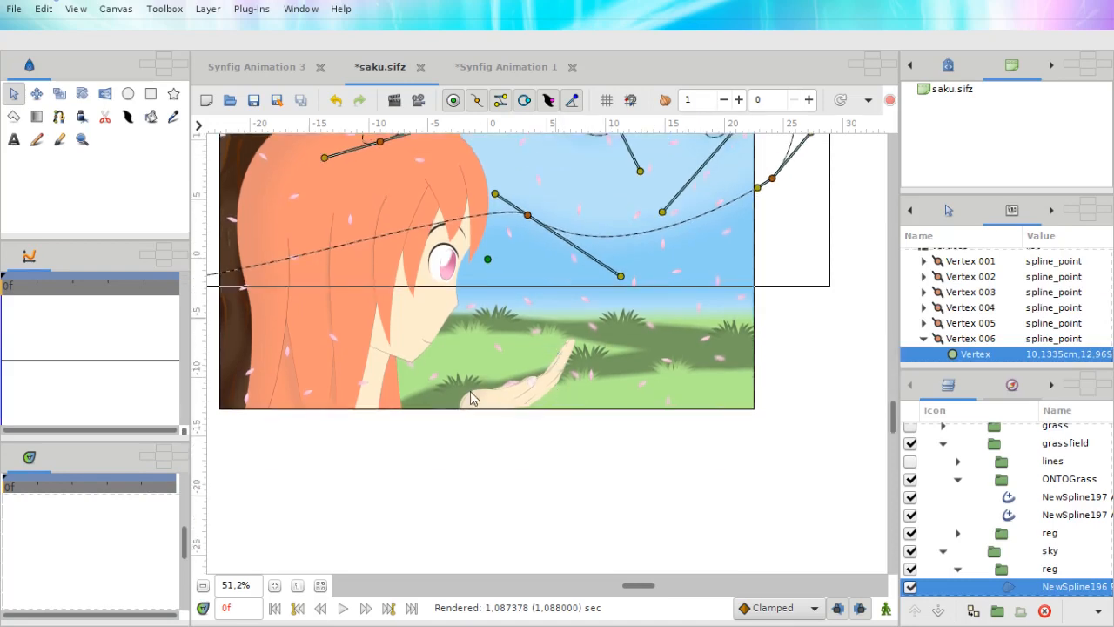
{"action": "scroll", "coordinate": [485, 347], "scroll_direction": "up", "scroll_amount": 2}
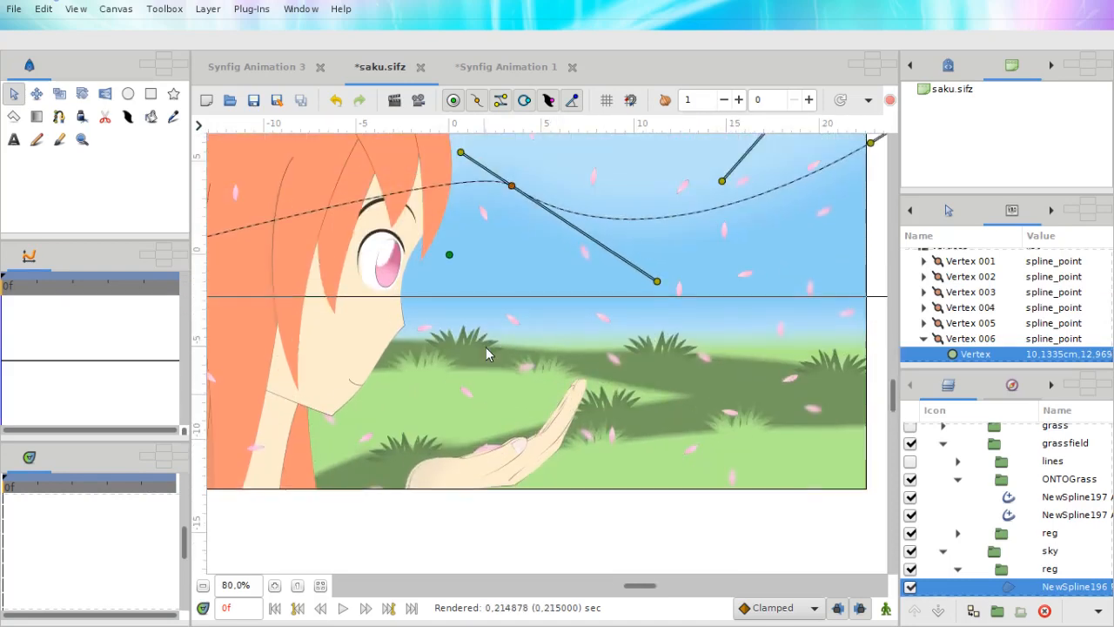
{"action": "scroll", "coordinate": [486, 348], "scroll_direction": "down", "scroll_amount": 2}
{"action": "scroll", "coordinate": [486, 352], "scroll_direction": "left", "scroll_amount": 1}
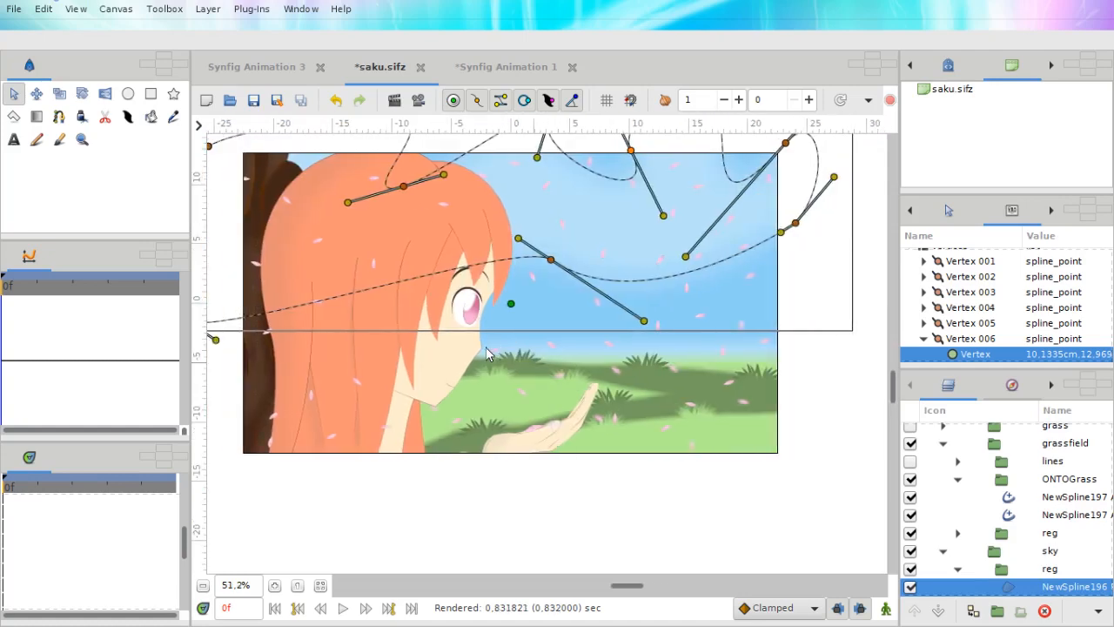
{"action": "scroll", "coordinate": [485, 353], "scroll_direction": "up", "scroll_amount": 2}
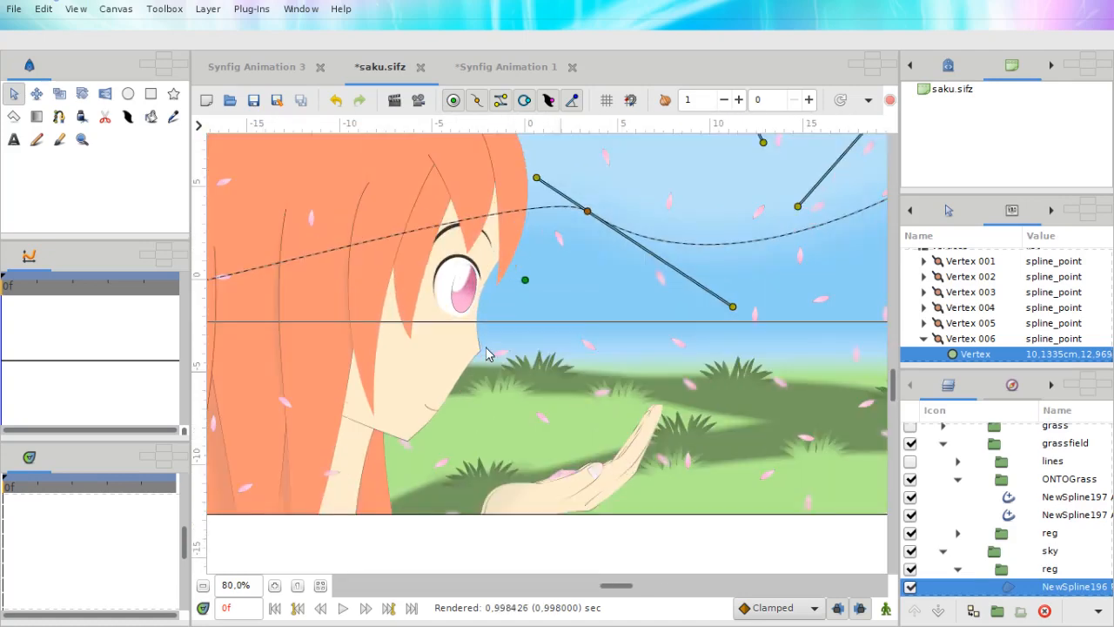
{"action": "scroll", "coordinate": [486, 348], "scroll_direction": "up", "scroll_amount": 1}
{"action": "scroll", "coordinate": [485, 322], "scroll_direction": "left", "scroll_amount": 1}
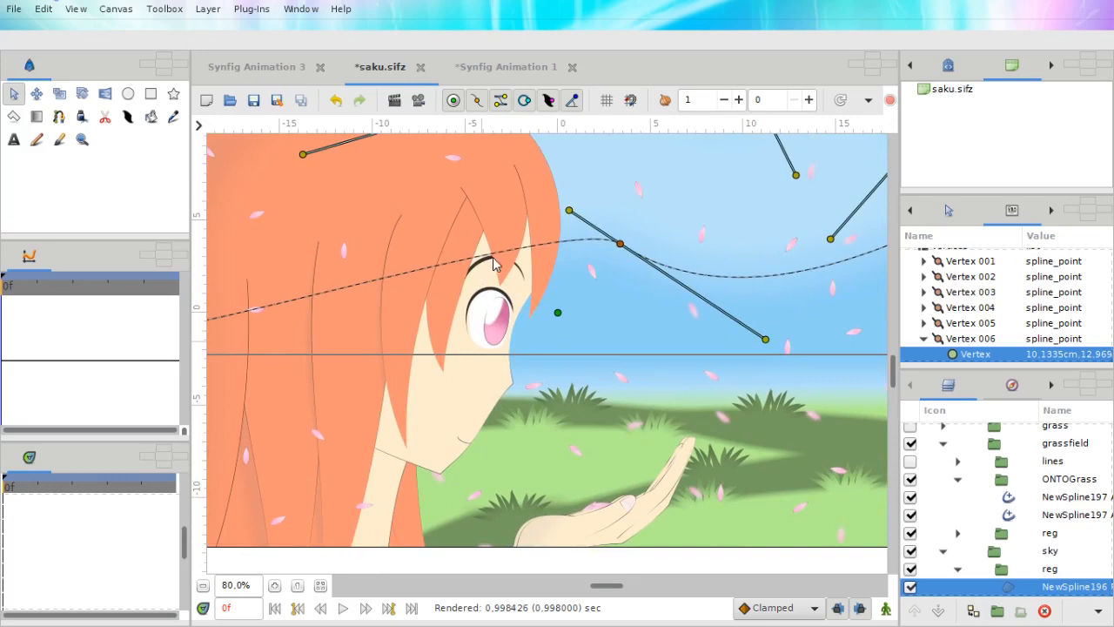
Select the character's eyebrow shape iBroR in the ONTOface group.
{"action": "scroll", "coordinate": [486, 264], "scroll_direction": "up", "scroll_amount": 2}
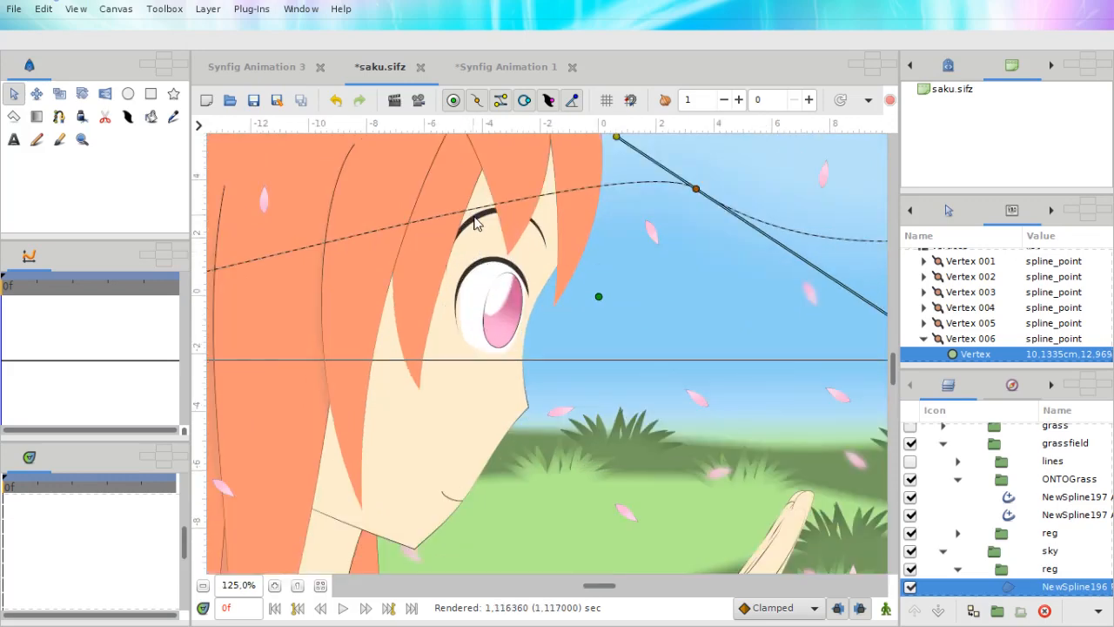
{"action": "left_click", "coordinate": [476, 219]}
{"action": "scroll", "coordinate": [1010, 492], "scroll_direction": "up", "scroll_amount": 2}
{"action": "scroll", "coordinate": [1010, 492], "scroll_direction": "up", "scroll_amount": 3}
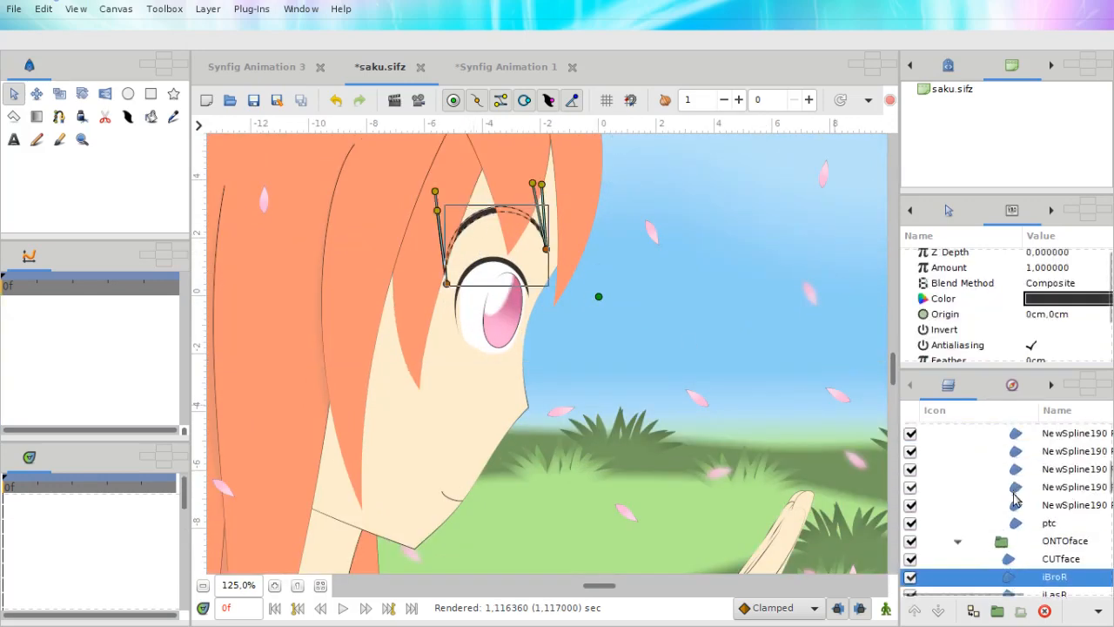
Select the ONTOface group and review the face feature layers it contains, leaving the group collapsed.
{"action": "left_click", "coordinate": [958, 540]}
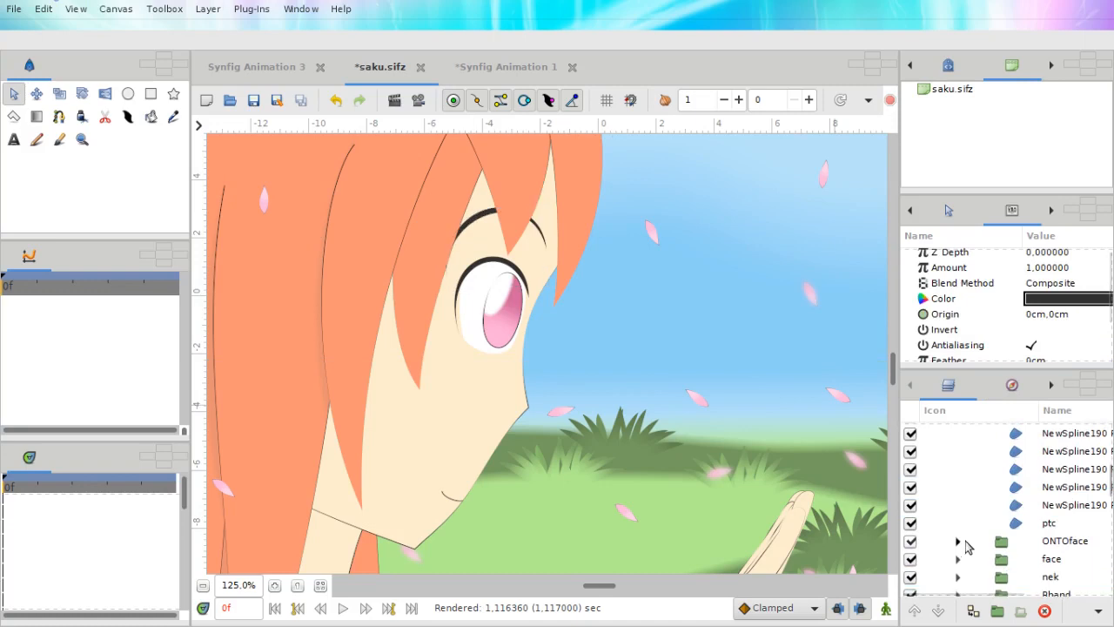
{"action": "left_click", "coordinate": [1036, 541]}
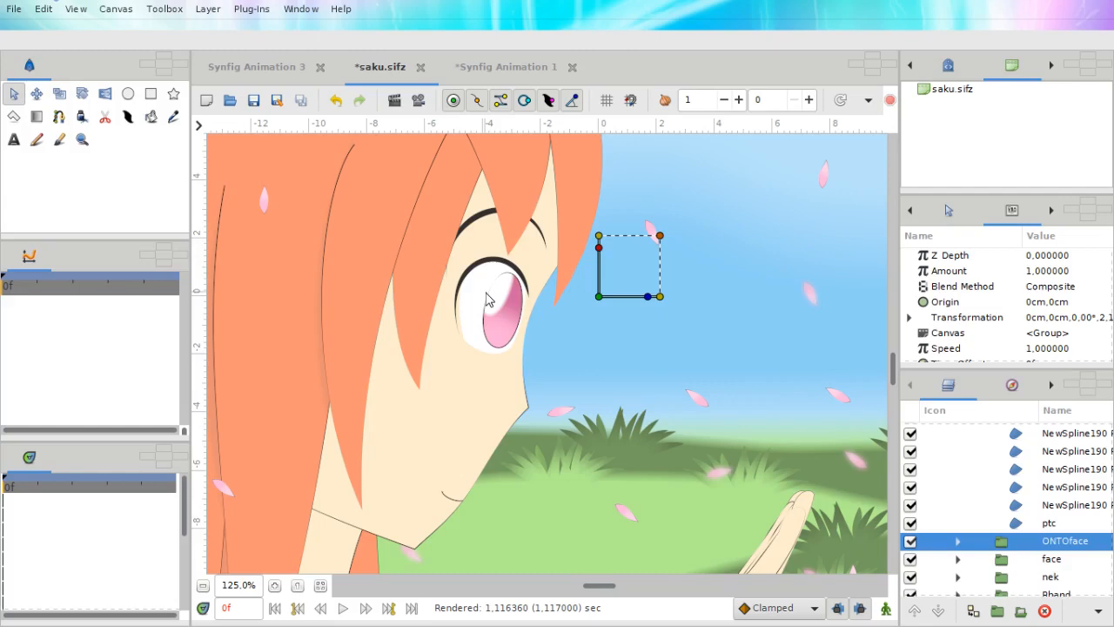
{"action": "left_click", "coordinate": [957, 540]}
{"action": "scroll", "coordinate": [967, 540], "scroll_direction": "down", "scroll_amount": 3}
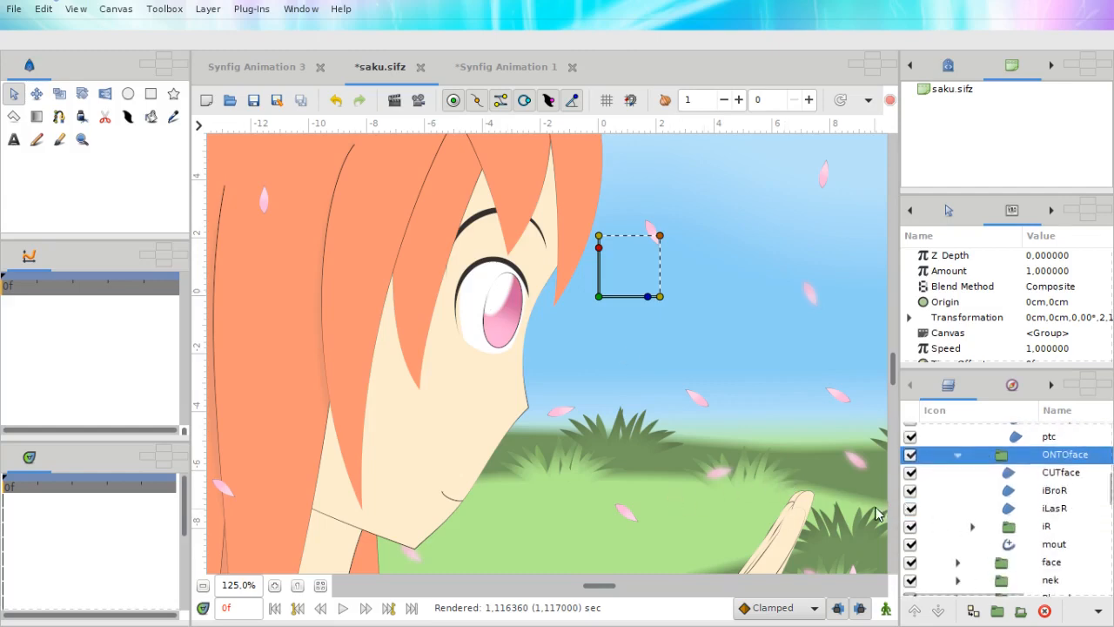
{"action": "left_click", "coordinate": [957, 455]}
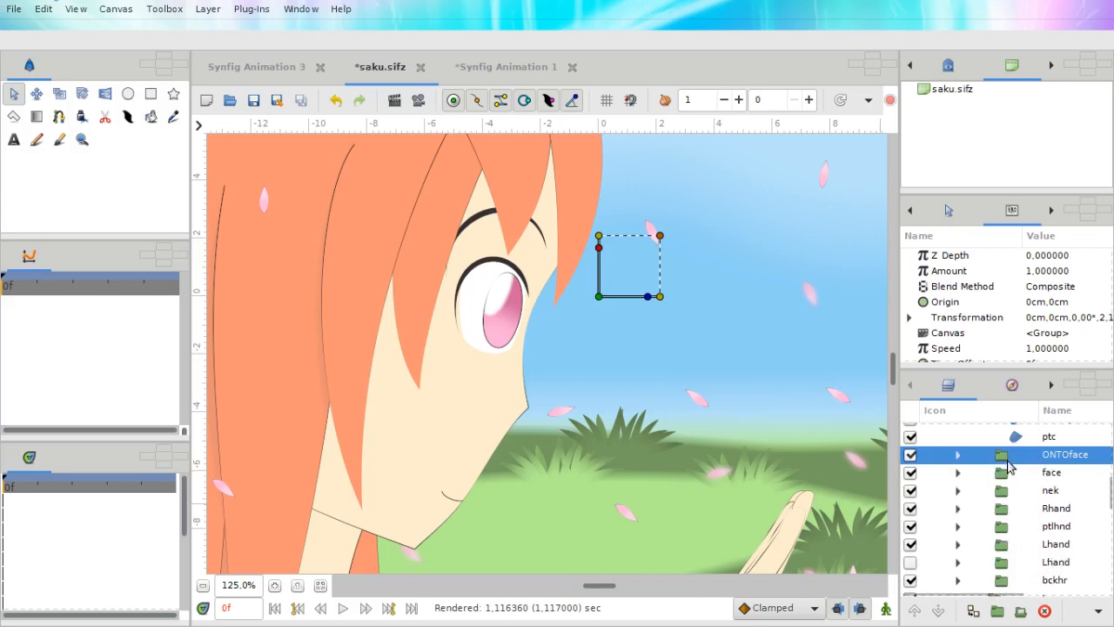
Expand the face group and select its reg subgroup.
{"action": "left_click", "coordinate": [957, 472]}
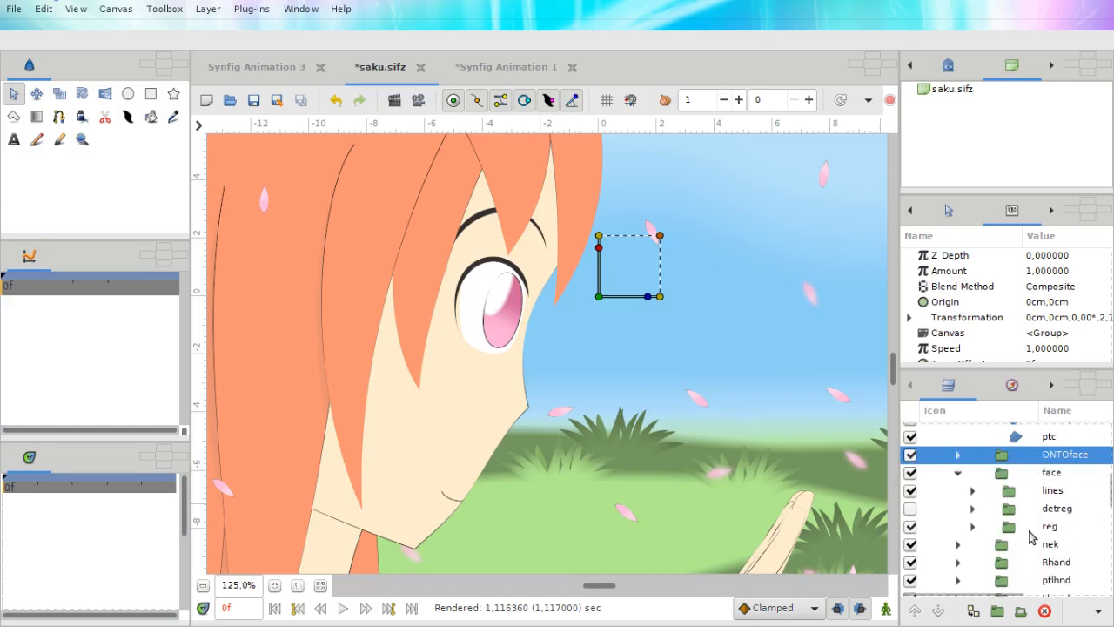
{"action": "left_click", "coordinate": [974, 526]}
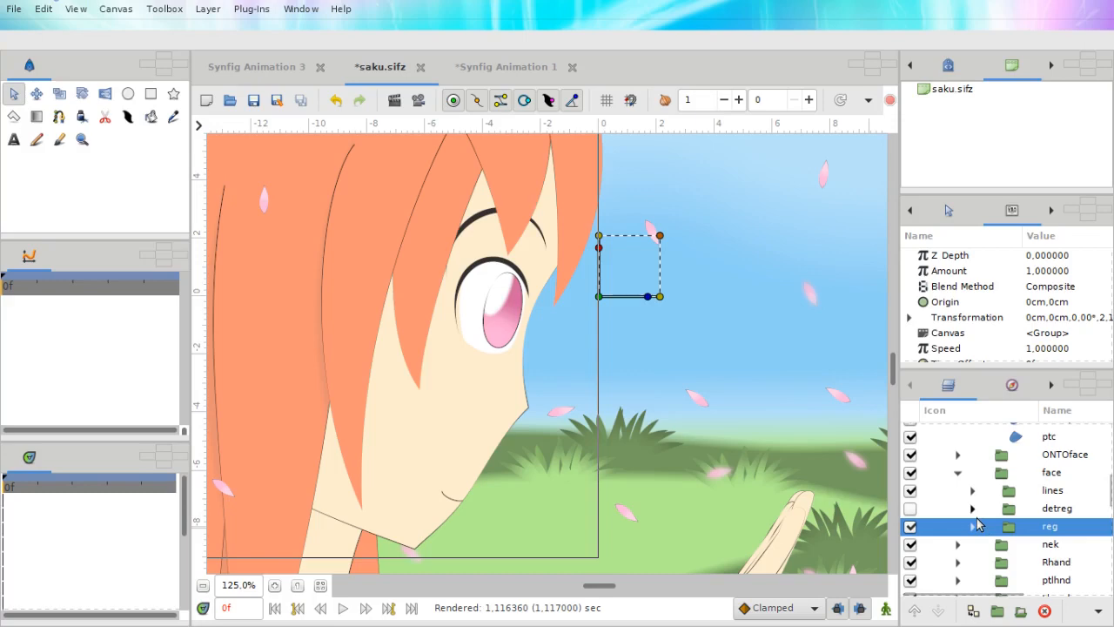
Select the CUTface region inside the ONTOface group and review its parameters, including Invert, along with the neighbouring face layers.
{"action": "left_click", "coordinate": [958, 454]}
{"action": "left_click", "coordinate": [984, 477]}
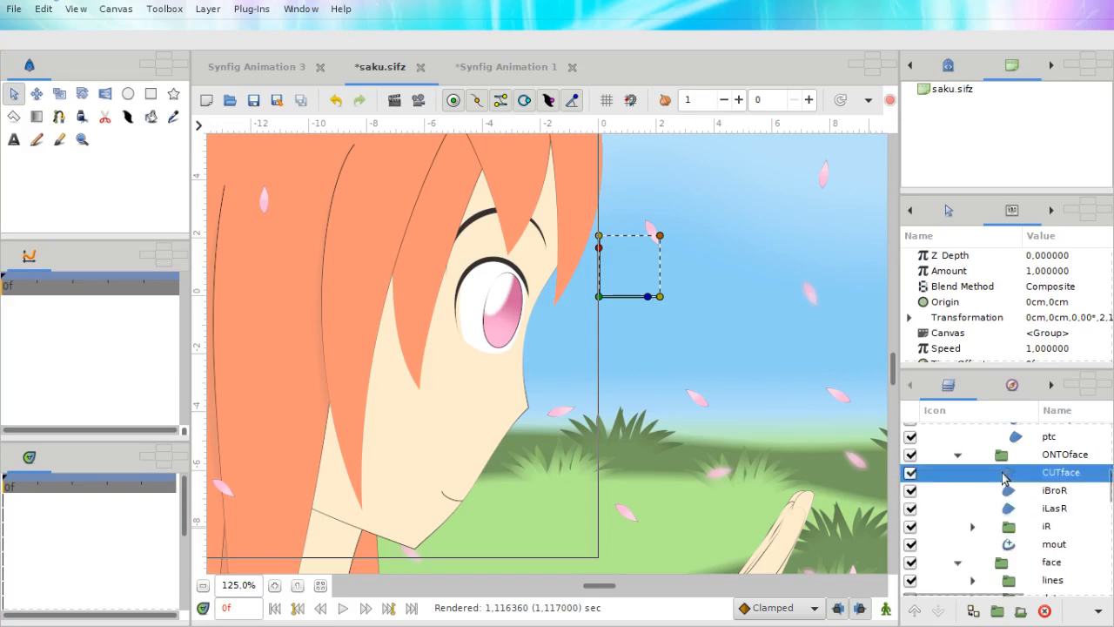
{"action": "scroll", "coordinate": [940, 510], "scroll_direction": "down", "scroll_amount": 2}
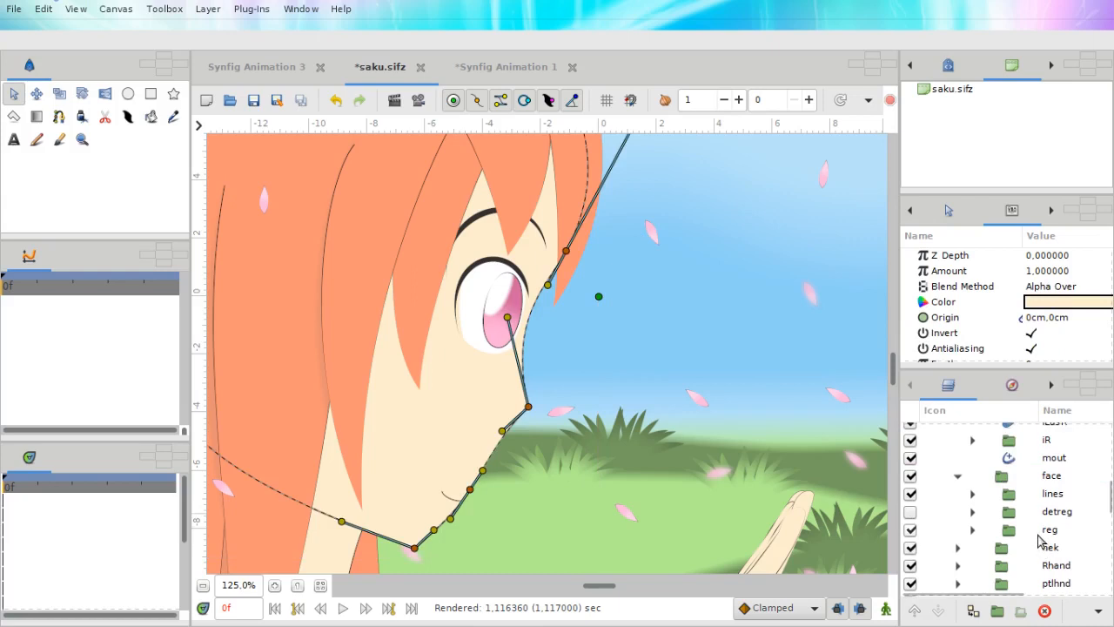
{"action": "scroll", "coordinate": [1031, 448], "scroll_direction": "up", "scroll_amount": 2}
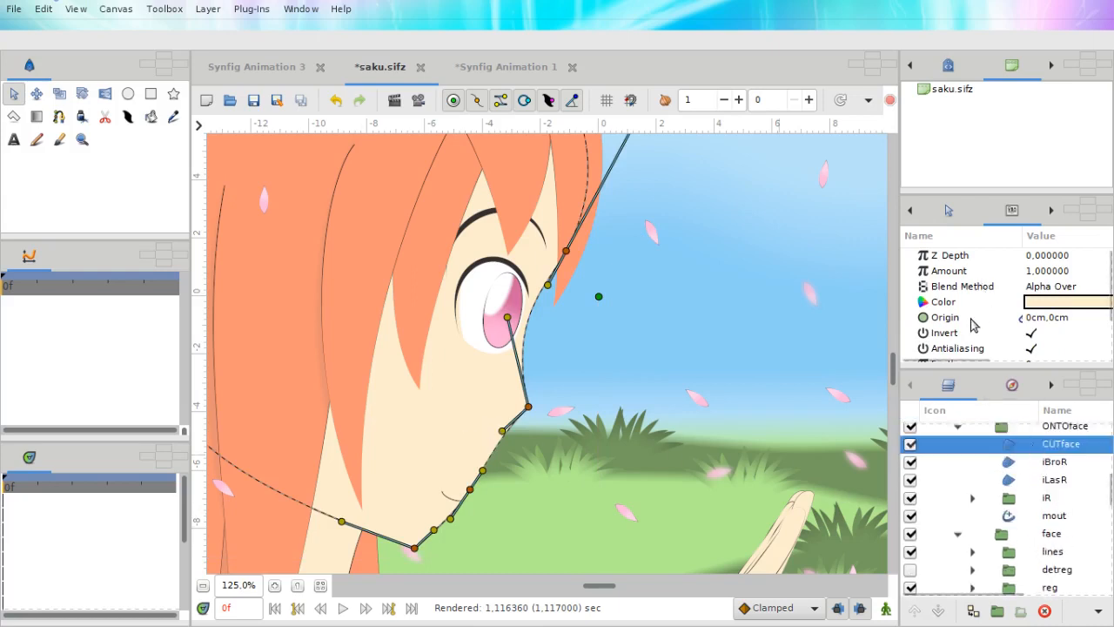
{"action": "scroll", "coordinate": [975, 322], "scroll_direction": "down", "scroll_amount": 2}
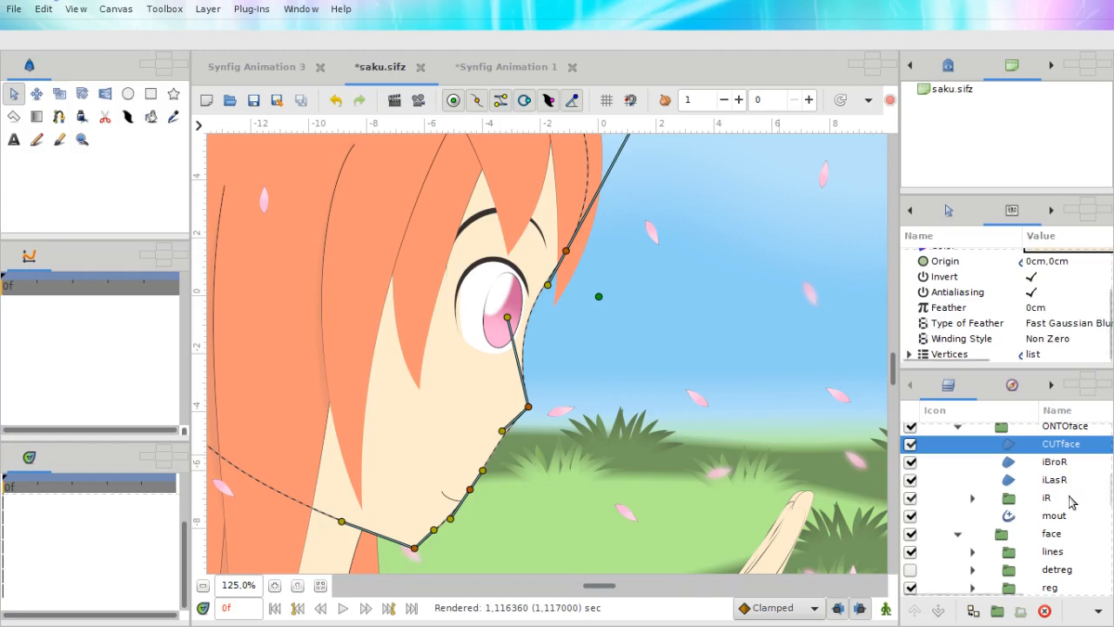
{"action": "scroll", "coordinate": [1050, 511], "scroll_direction": "up", "scroll_amount": 2}
{"action": "scroll", "coordinate": [1048, 484], "scroll_direction": "up", "scroll_amount": 1}
{"action": "scroll", "coordinate": [1050, 493], "scroll_direction": "down", "scroll_amount": 1}
{"action": "scroll", "coordinate": [1053, 531], "scroll_direction": "down", "scroll_amount": 2}
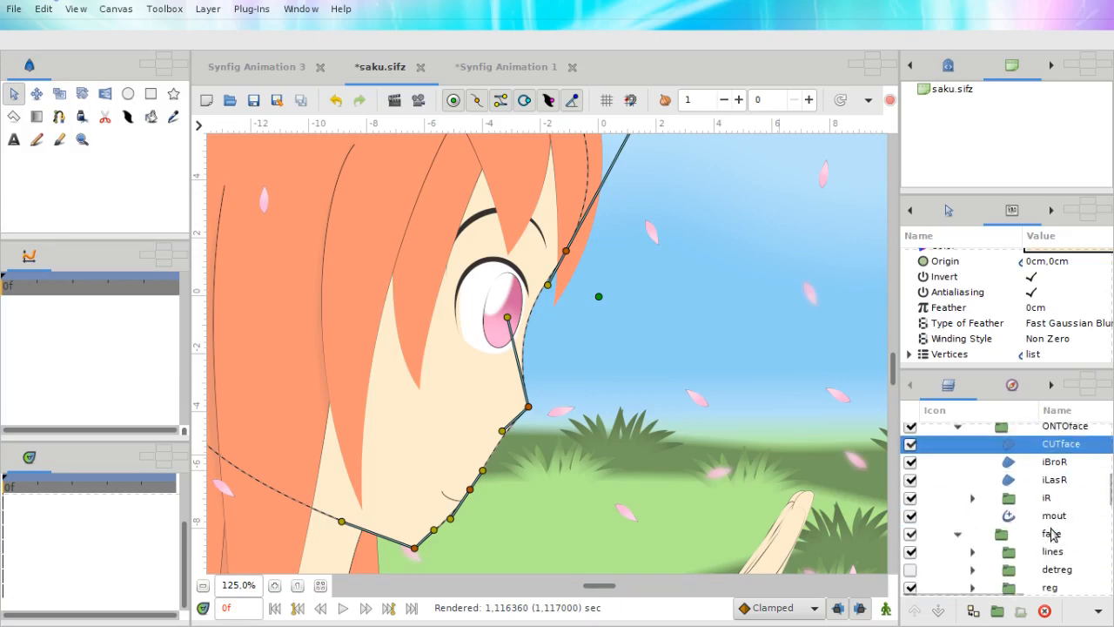
Select the iR eye group and return to the CUTface region to compare their outlines on the canvas.
{"action": "left_click", "coordinate": [1051, 499]}
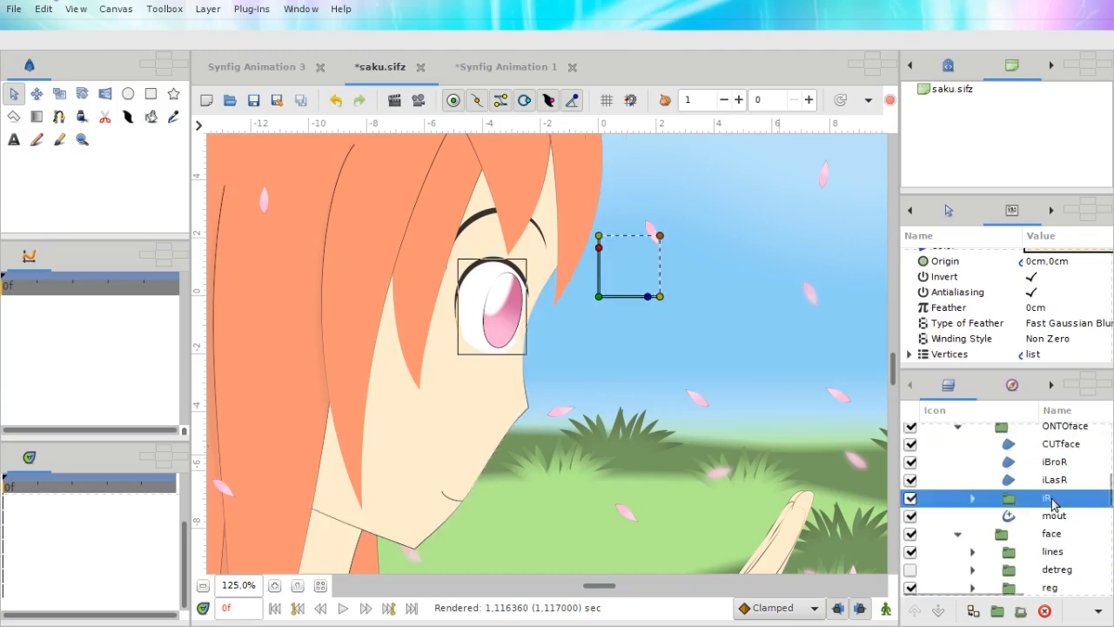
{"action": "left_click", "coordinate": [1062, 446]}
{"action": "scroll", "coordinate": [424, 350], "scroll_direction": "up", "scroll_amount": 1}
{"action": "scroll", "coordinate": [424, 350], "scroll_direction": "up", "scroll_amount": 2}
Move the whole iBroR eyebrow shape down over the eye so its front end crosses the face edge.
{"action": "left_click", "coordinate": [982, 462]}
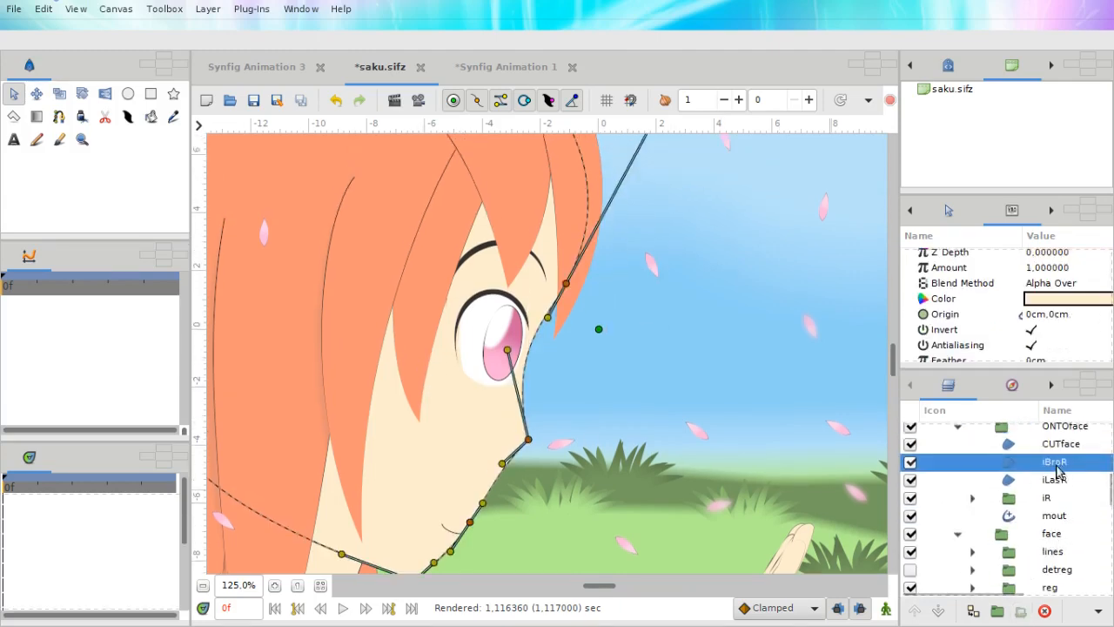
{"action": "left_click", "coordinate": [545, 314]}
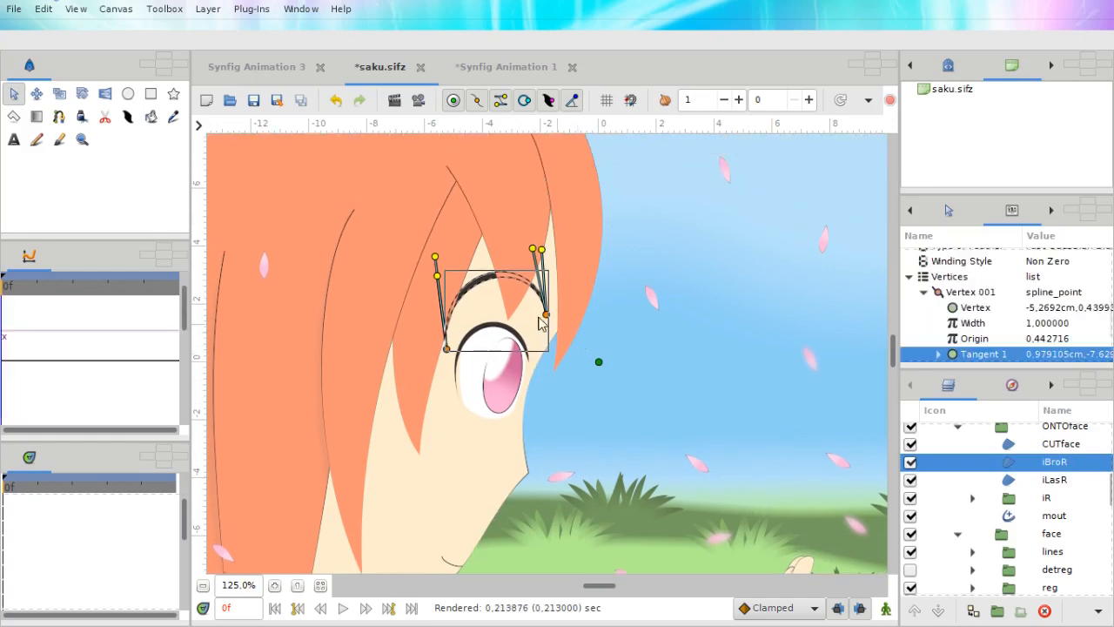
{"action": "left_click_drag", "start_coordinate": [543, 320], "coordinate": [543, 390]}
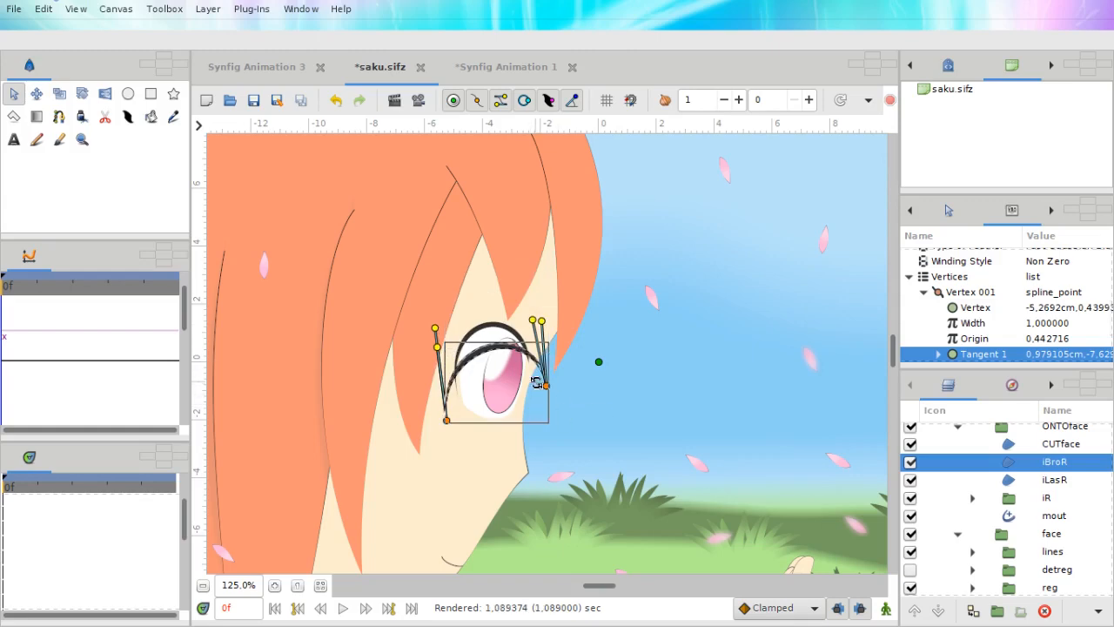
Inspect where the eyebrow meets the face edge, reselect all iBroR points and move the eyebrow back above the eye.
{"action": "scroll", "coordinate": [586, 400], "scroll_direction": "up", "scroll_amount": 2}
{"action": "left_click", "coordinate": [552, 380]}
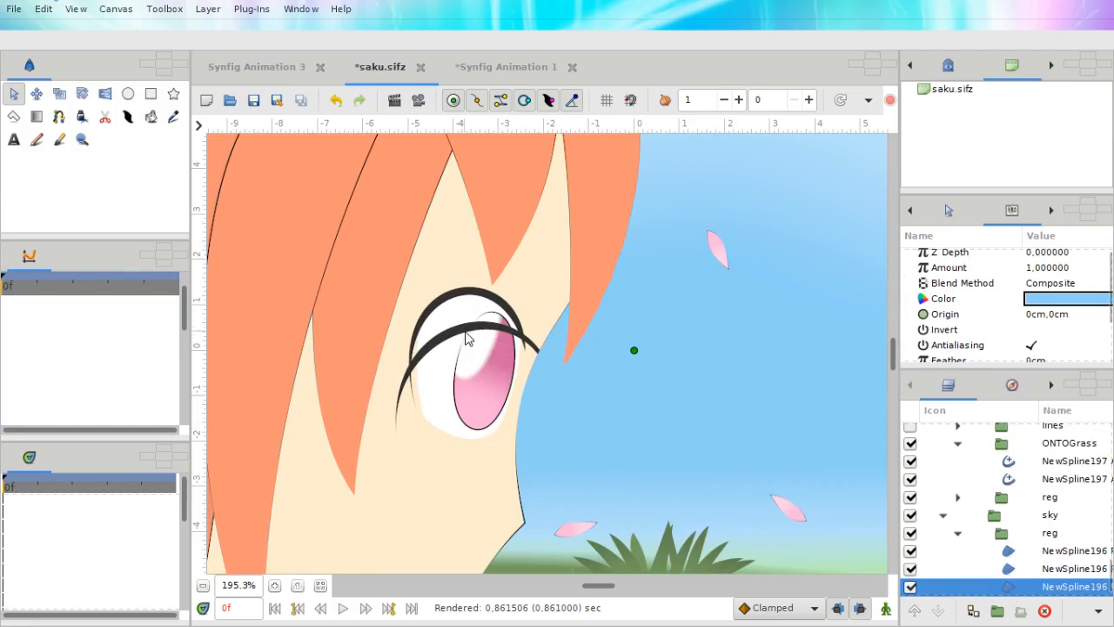
{"action": "left_click", "coordinate": [440, 347]}
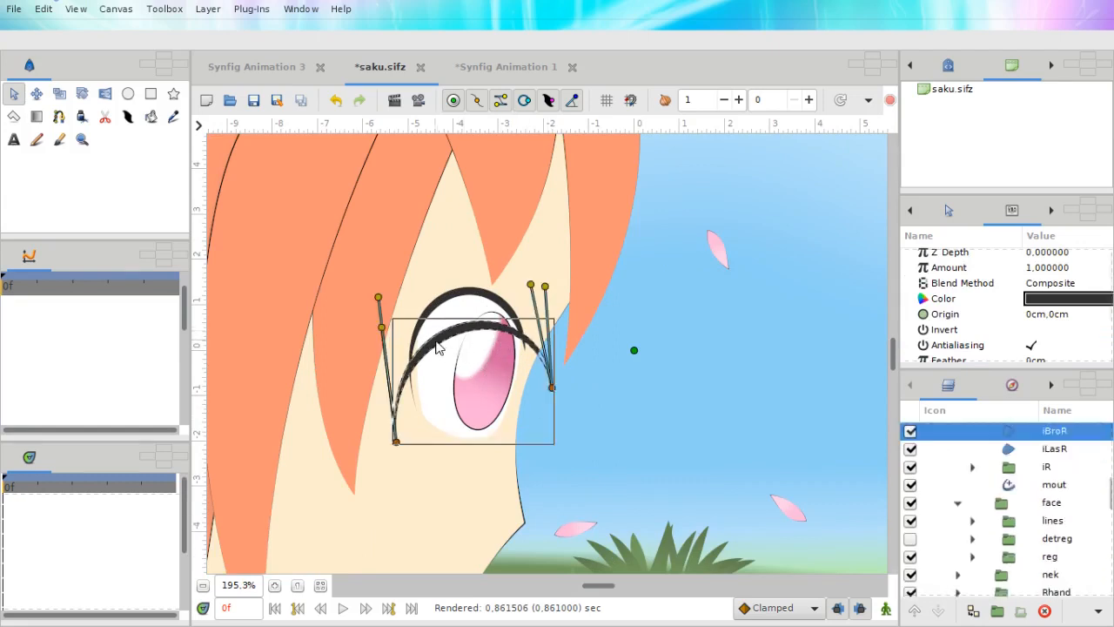
{"action": "left_click", "coordinate": [551, 387]}
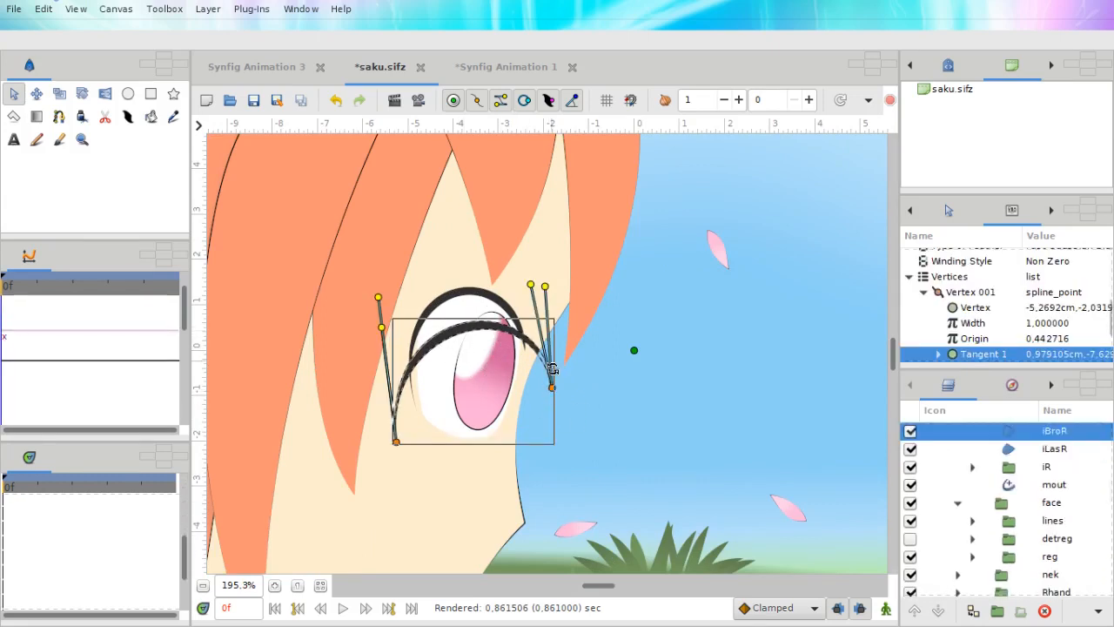
{"action": "scroll", "coordinate": [552, 381], "scroll_direction": "down", "scroll_amount": 3}
{"action": "scroll", "coordinate": [551, 396], "scroll_direction": "up", "scroll_amount": 1}
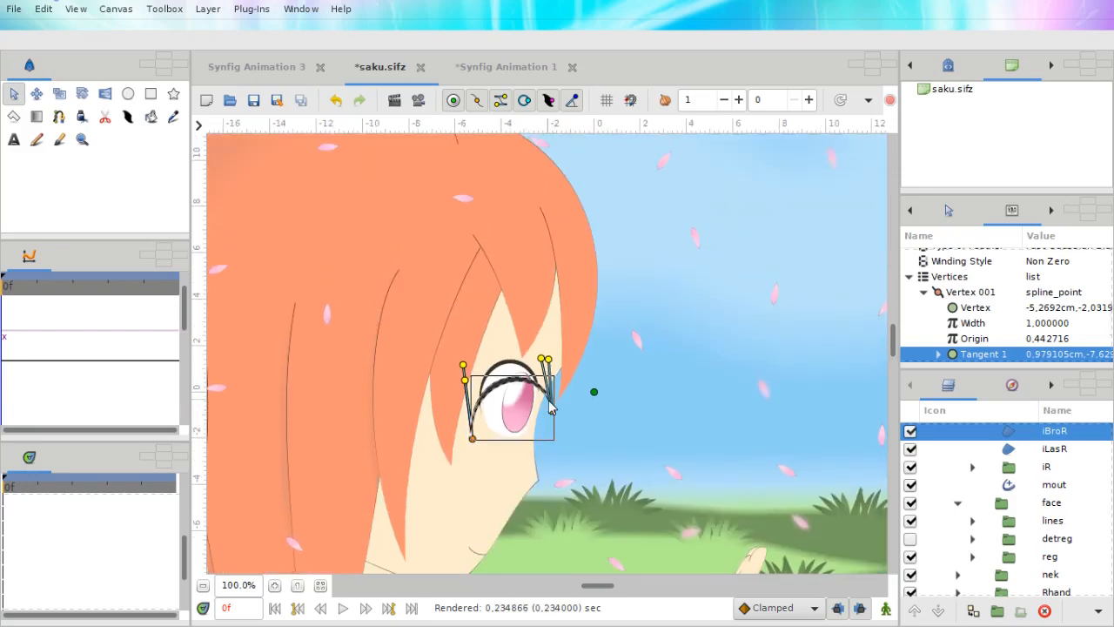
{"action": "left_click_drag", "start_coordinate": [550, 406], "coordinate": [552, 366]}
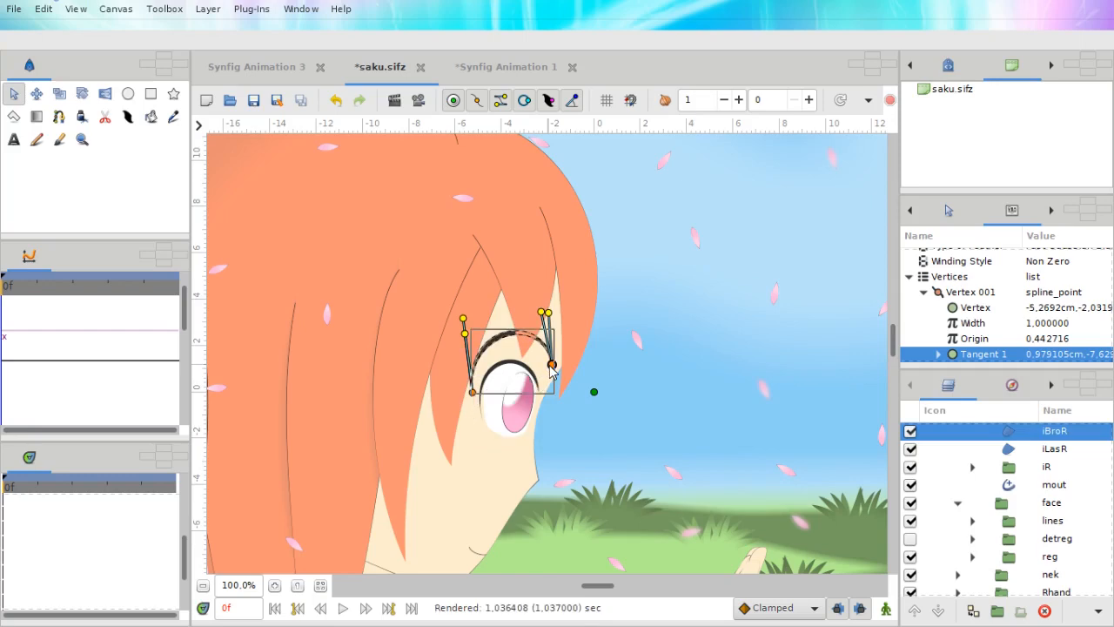
Look over the whole composition, from the character's hair, trunk and face to the hand, sky and grass.
{"action": "scroll", "coordinate": [562, 365], "scroll_direction": "down", "scroll_amount": 2}
{"action": "scroll", "coordinate": [562, 369], "scroll_direction": "right", "scroll_amount": 2}
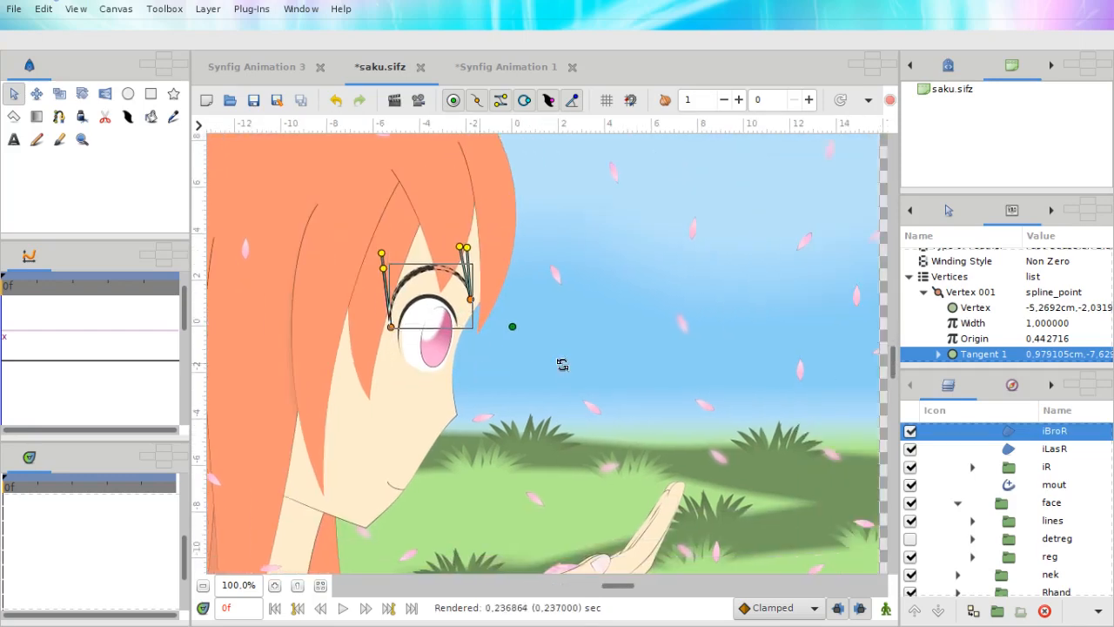
{"action": "scroll", "coordinate": [562, 366], "scroll_direction": "down", "scroll_amount": 2}
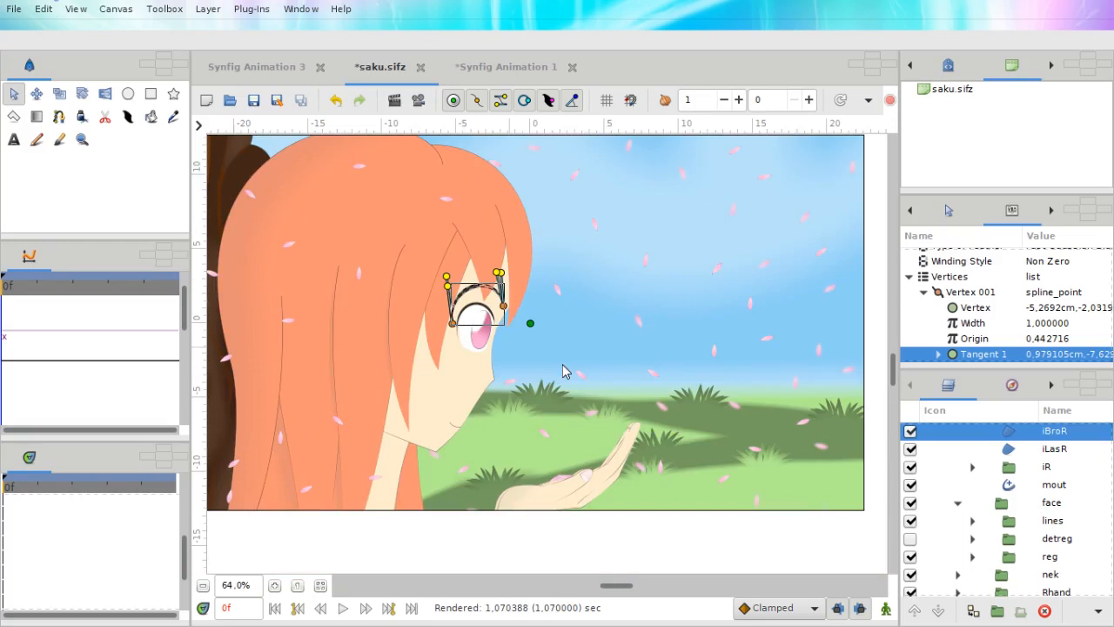
{"action": "scroll", "coordinate": [562, 364], "scroll_direction": "up", "scroll_amount": 3}
{"action": "scroll", "coordinate": [578, 416], "scroll_direction": "down", "scroll_amount": 1}
{"action": "left_click_drag", "start_coordinate": [616, 586], "coordinate": [612, 587]}
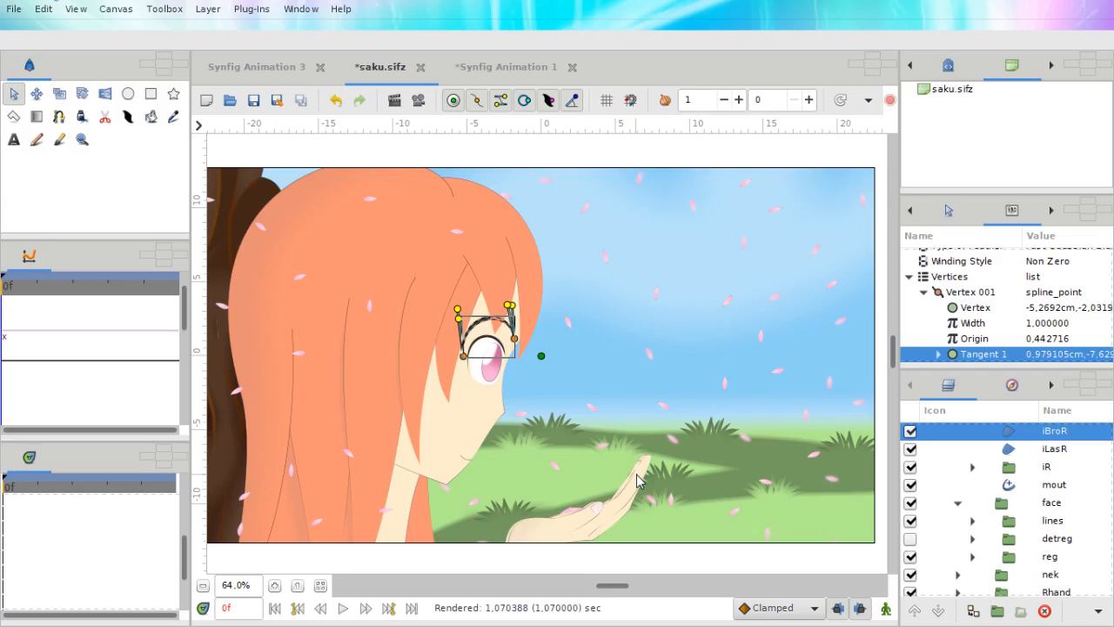
{"action": "mouse_move", "coordinate": [609, 586]}
{"action": "left_mouse_down"}
{"action": "mouse_move", "coordinate": [621, 587]}
{"action": "mouse_move", "coordinate": [607, 589]}
{"action": "left_mouse_up"}
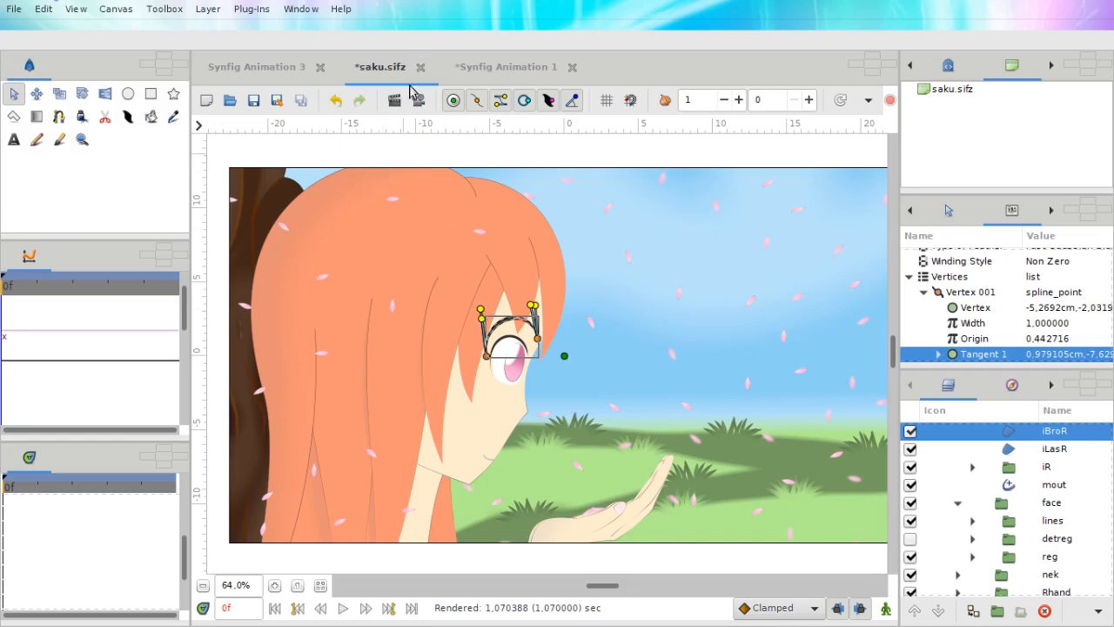
{"action": "scroll", "coordinate": [486, 296], "scroll_direction": "up", "scroll_amount": 1}
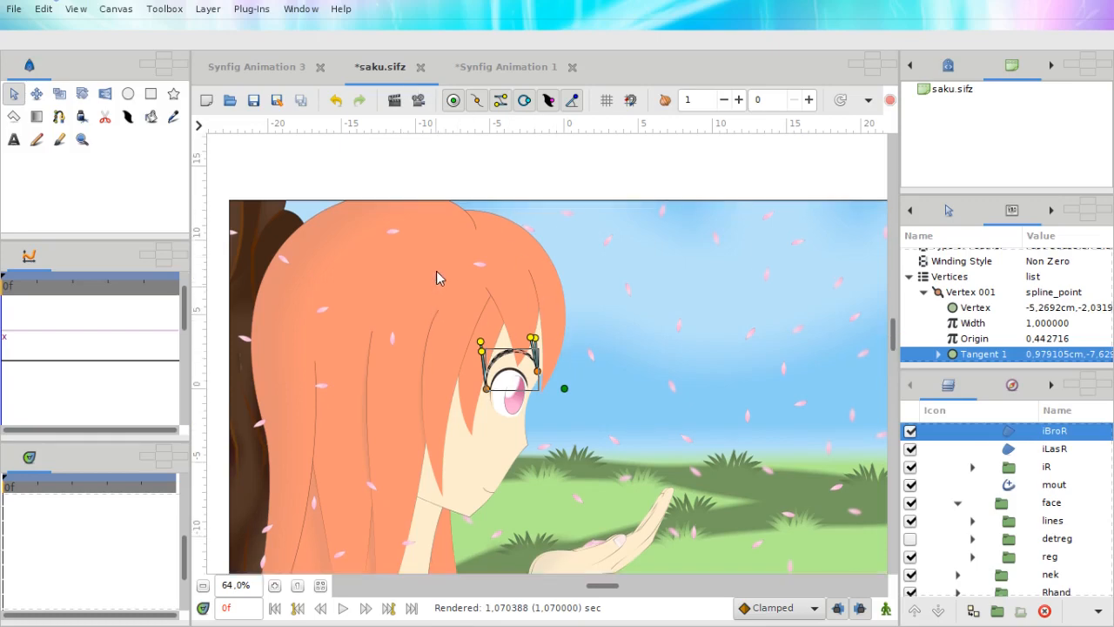
{"action": "scroll", "coordinate": [604, 587], "scroll_direction": "right", "scroll_amount": 1}
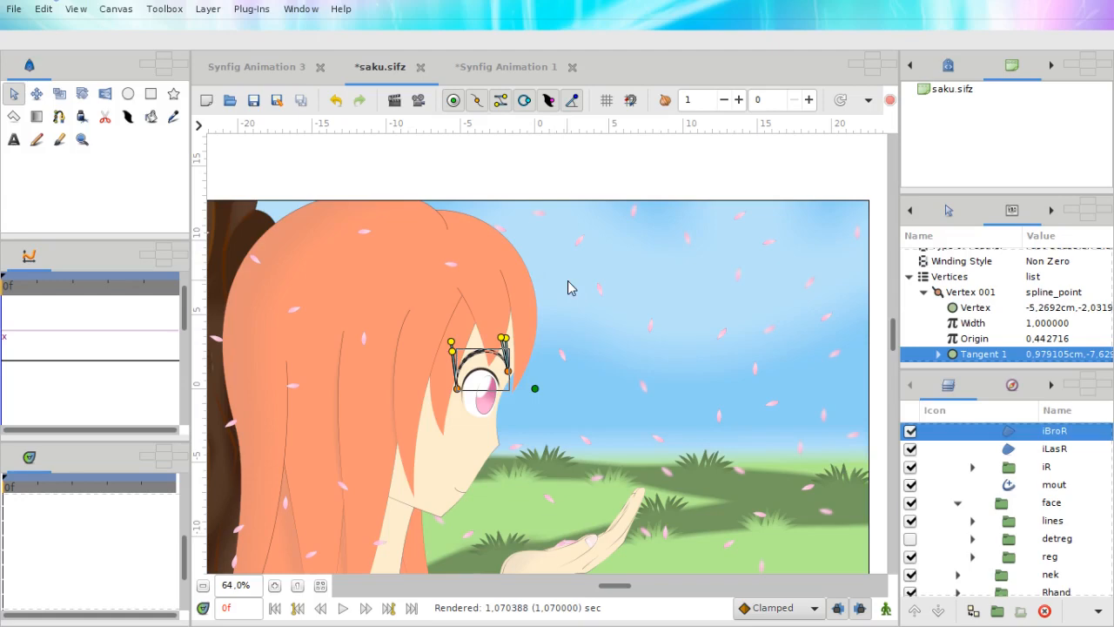
{"action": "scroll", "coordinate": [570, 287], "scroll_direction": "down", "scroll_amount": 1}
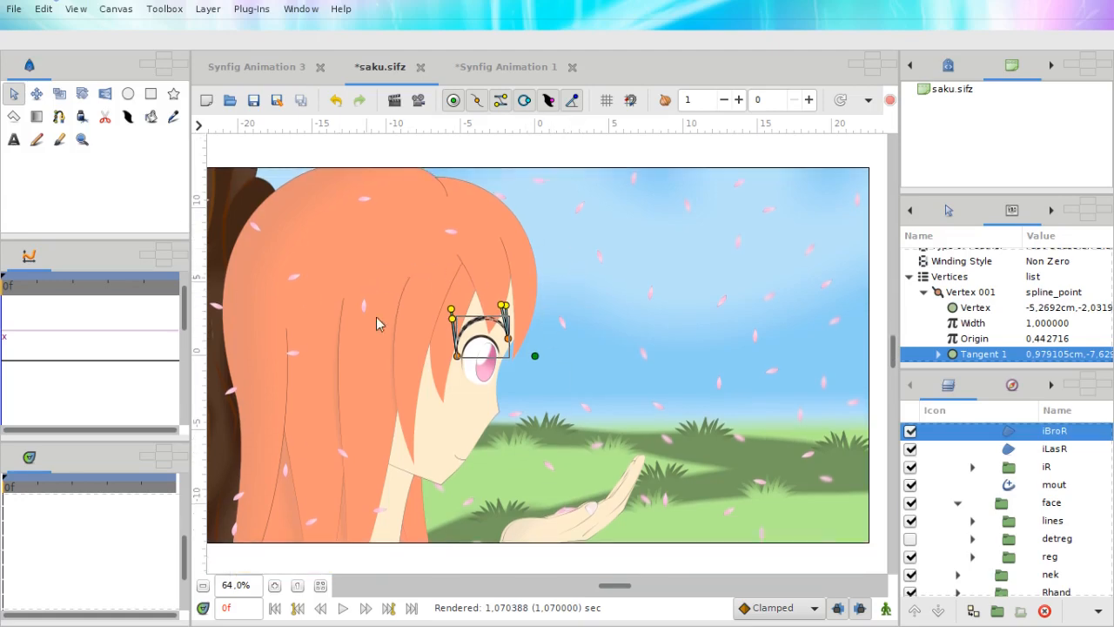
{"action": "scroll", "coordinate": [332, 394], "scroll_direction": "up", "scroll_amount": 1}
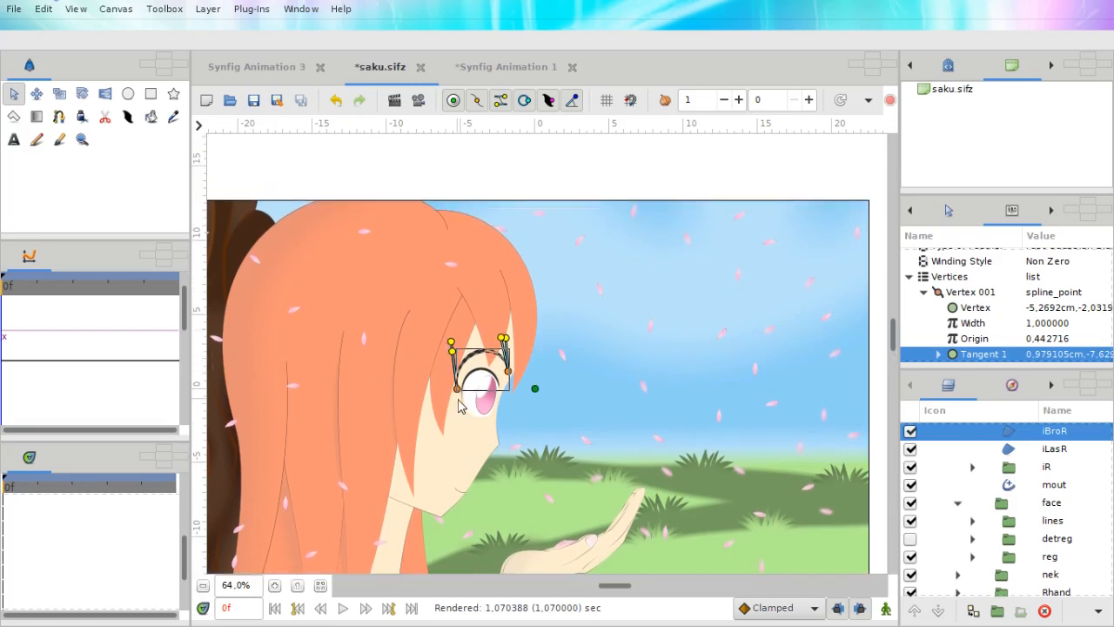
{"action": "scroll", "coordinate": [539, 336], "scroll_direction": "down", "scroll_amount": 1}
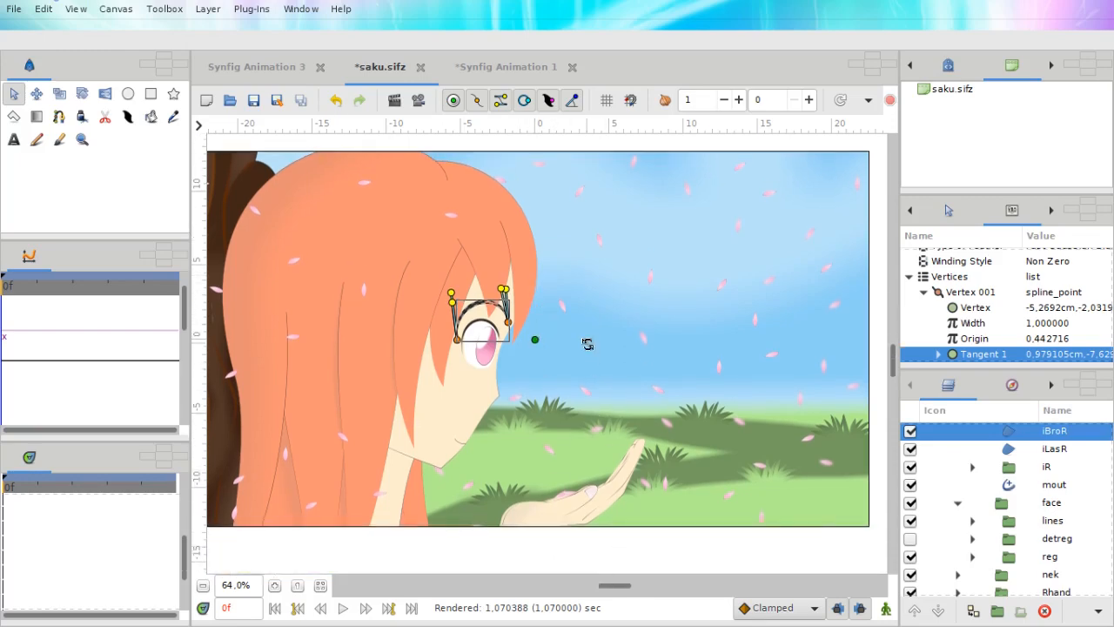
{"action": "scroll", "coordinate": [588, 349], "scroll_direction": "down", "scroll_amount": 1}
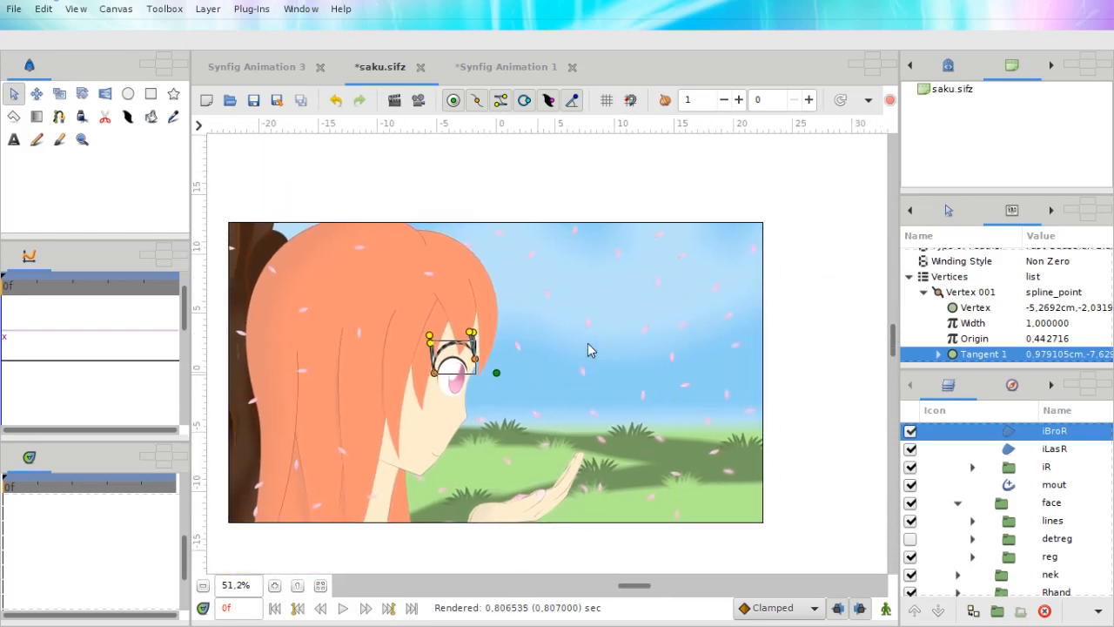
{"action": "scroll", "coordinate": [588, 350], "scroll_direction": "left", "scroll_amount": 1}
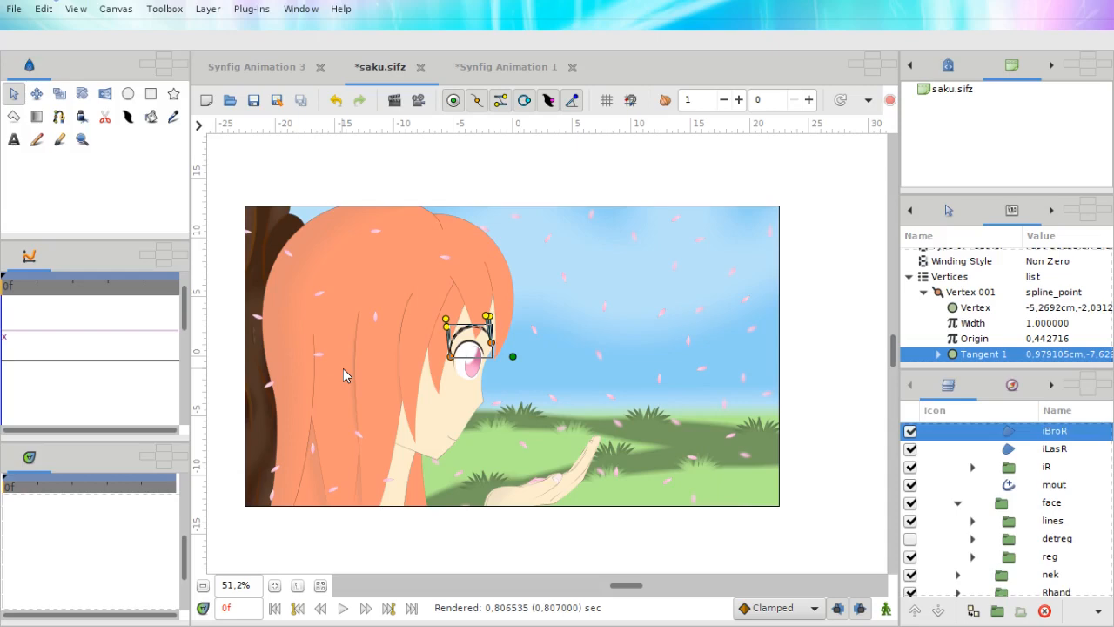
{"action": "scroll", "coordinate": [309, 315], "scroll_direction": "up", "scroll_amount": 1}
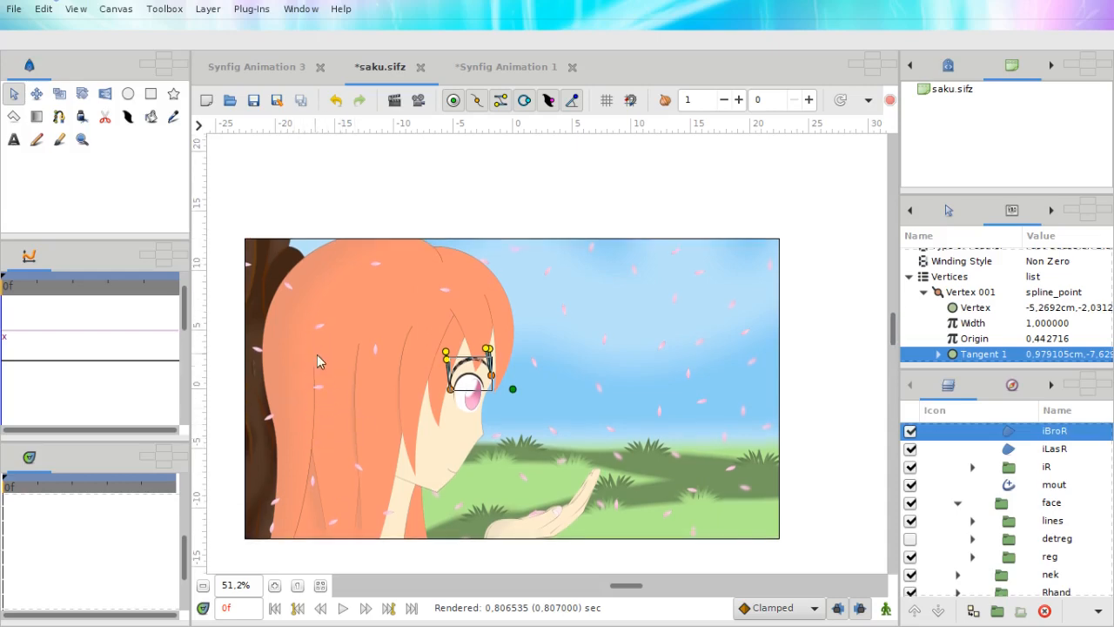
{"action": "scroll", "coordinate": [312, 461], "scroll_direction": "down", "scroll_amount": 1}
{"action": "scroll", "coordinate": [313, 461], "scroll_direction": "up", "scroll_amount": 1}
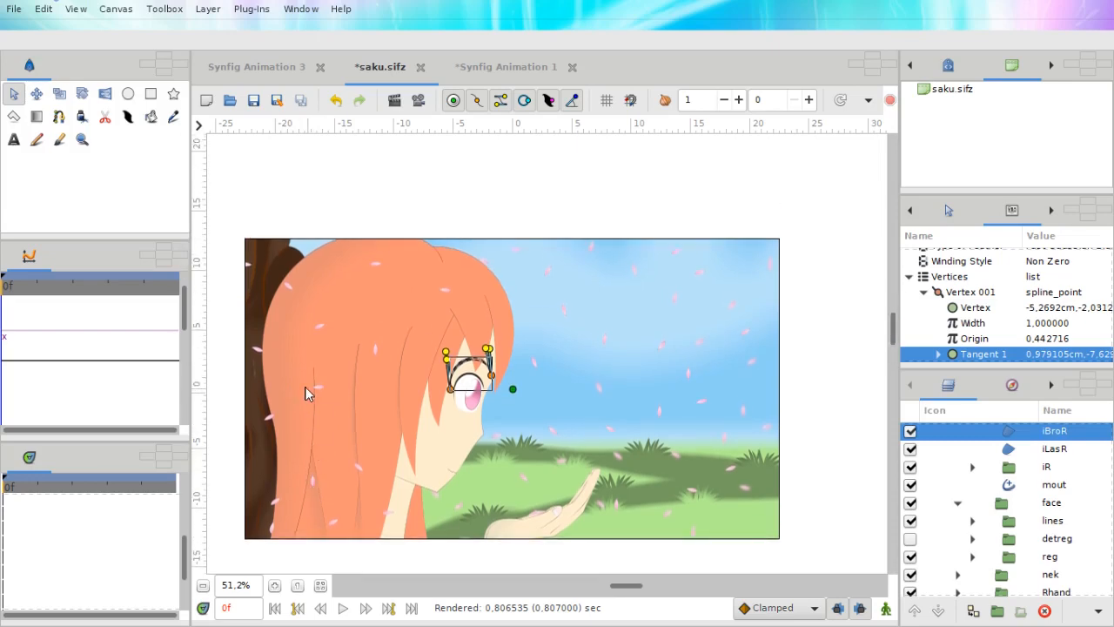